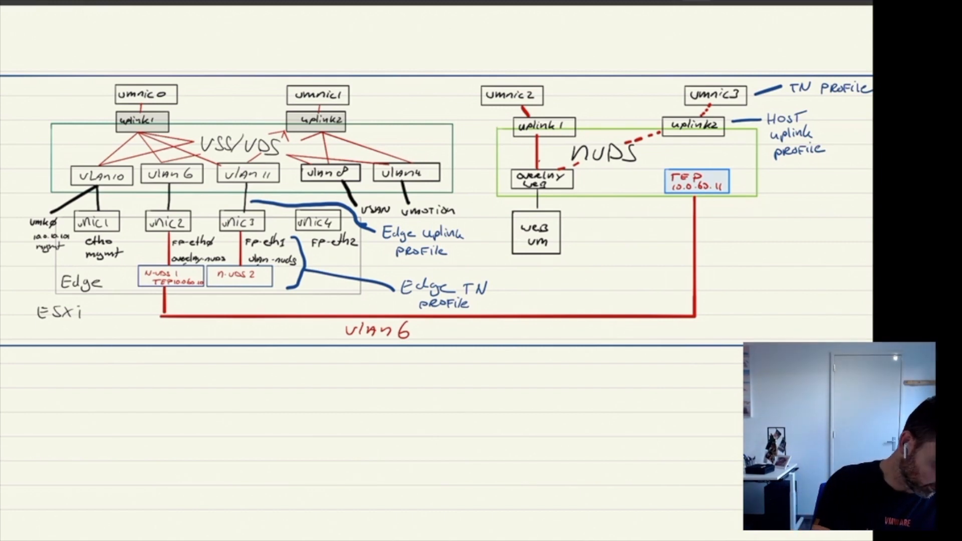
- Examine the VSS/VDS section of the network diagram, following vmnic0 and vmnic1 through uplink1 and uplink2 to the VLAN port groups
mouse_move(2, 66)
left_mouse_down()
mouse_move(5, 228)
mouse_move(80, 351)
mouse_move(606, 349)
mouse_move(869, 313)
mouse_move(864, 90)
mouse_move(3, 75)
left_mouse_up()
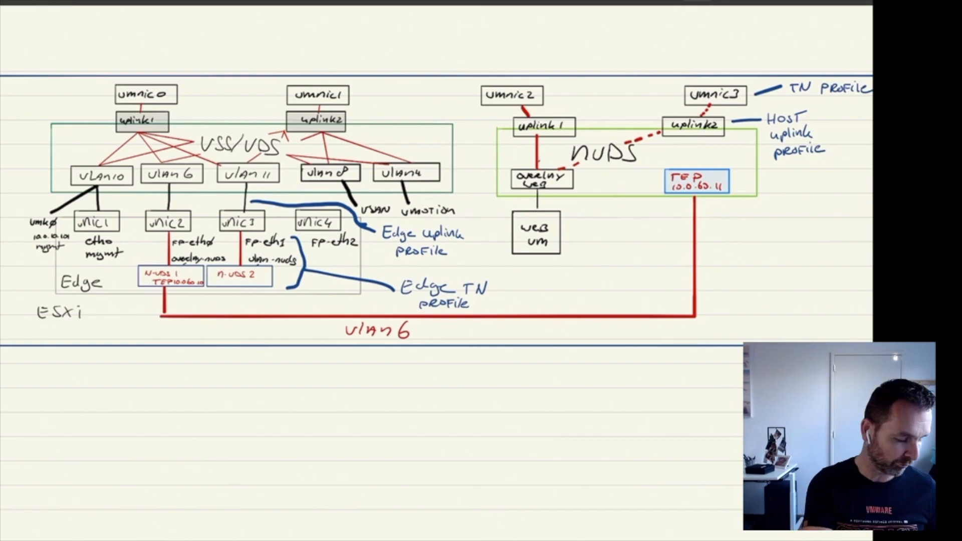
scroll(436, 270, "up", 5)
scroll(436, 271, "up", 2)
scroll(436, 270, "down", 3)
scroll(436, 271, "up", 1)
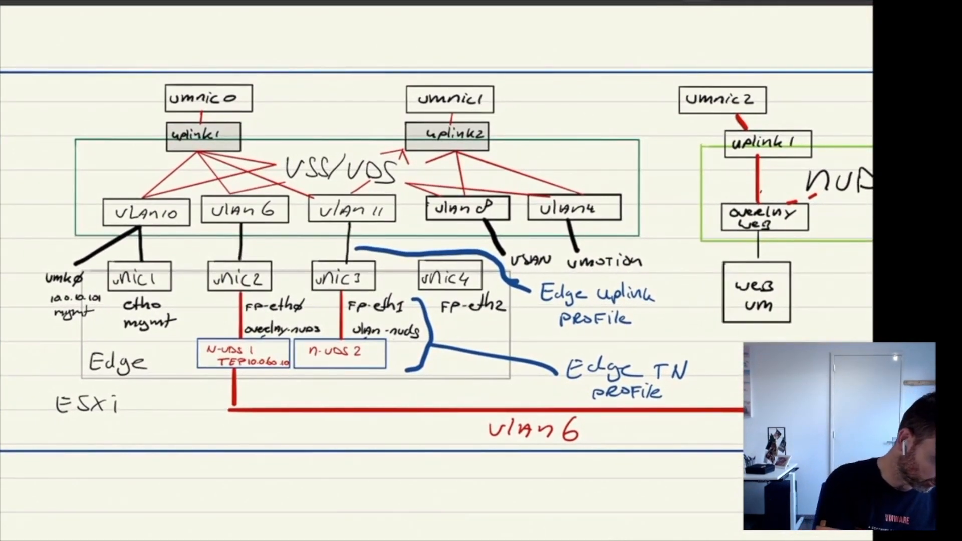
mouse_move(75, 138)
left_mouse_down()
mouse_move(159, 244)
mouse_move(569, 236)
mouse_move(660, 145)
mouse_move(75, 140)
left_mouse_up()
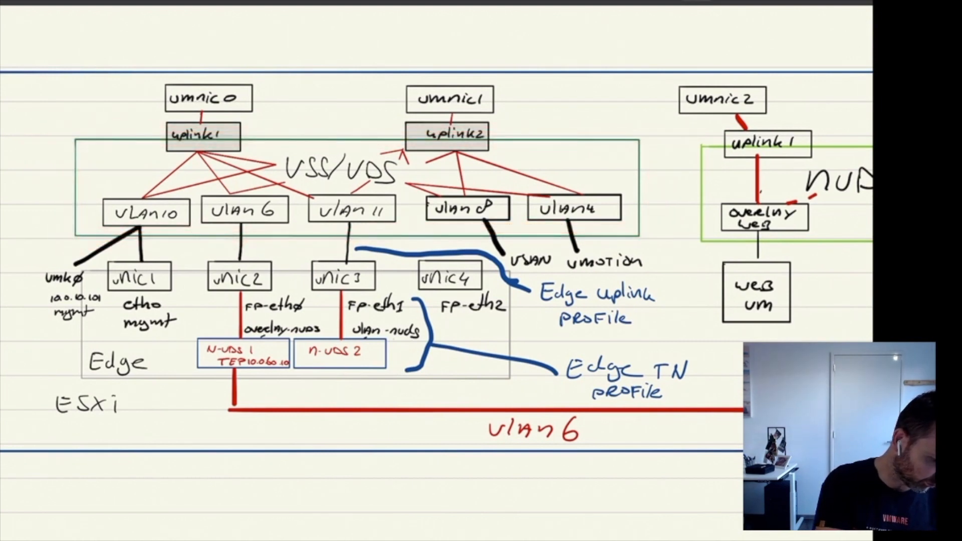
left_click_drag(245, 59, 179, 157)
mouse_move(466, 43)
left_mouse_down()
mouse_move(521, 36)
mouse_move(514, 63)
left_mouse_up()
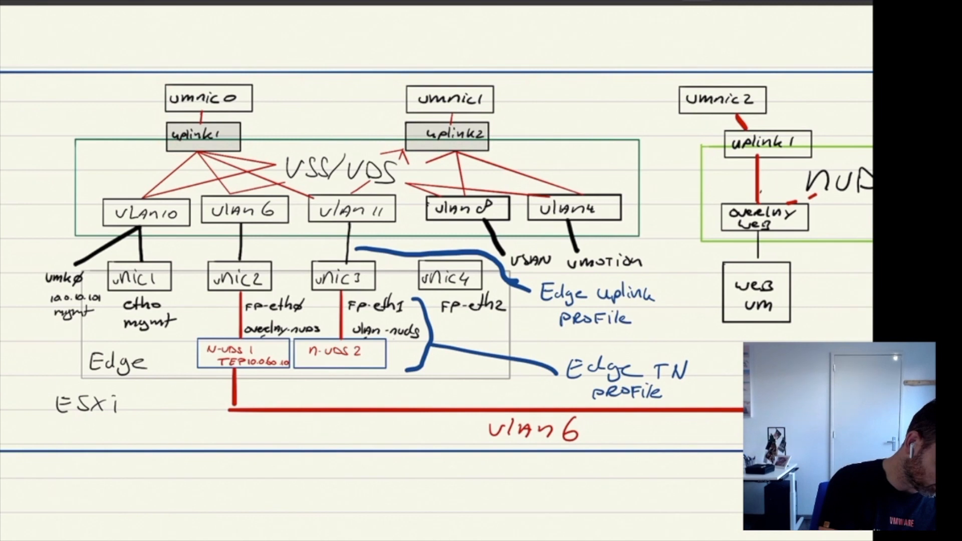
mouse_move(162, 195)
left_mouse_down()
mouse_move(171, 201)
mouse_move(121, 203)
left_mouse_up()
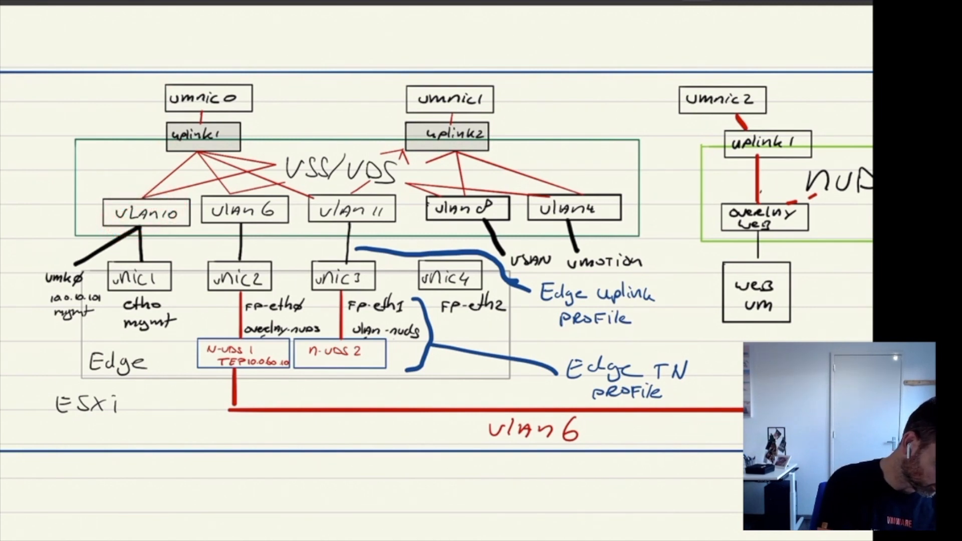
left_click_drag(73, 269, 139, 228)
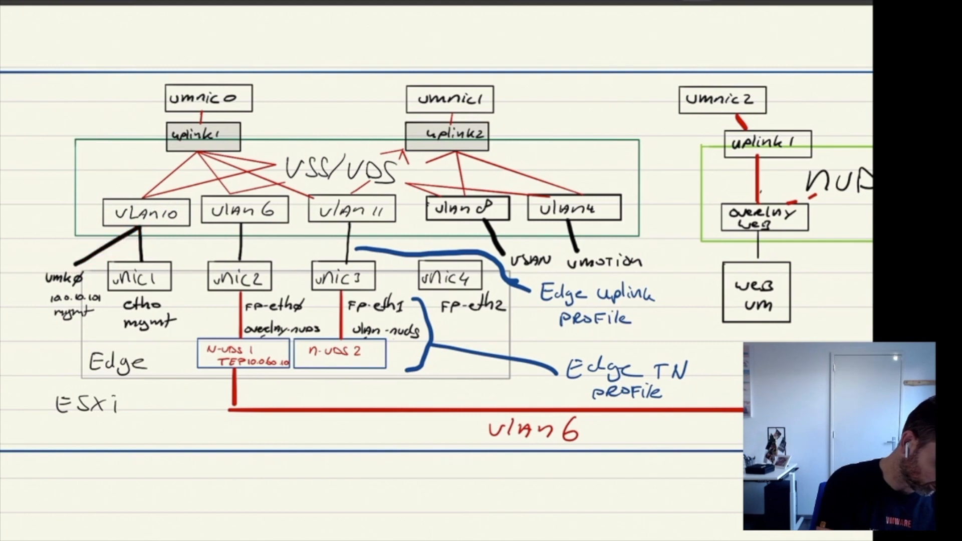
mouse_move(293, 186)
left_mouse_down()
mouse_move(198, 220)
mouse_move(289, 198)
left_mouse_up()
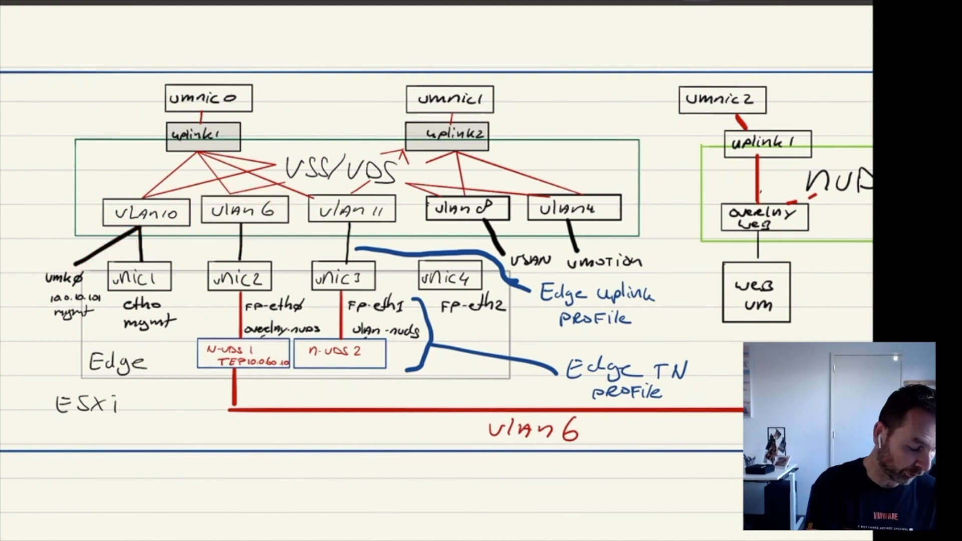
mouse_move(300, 188)
left_mouse_down()
mouse_move(331, 240)
mouse_move(308, 184)
mouse_move(296, 200)
left_mouse_up()
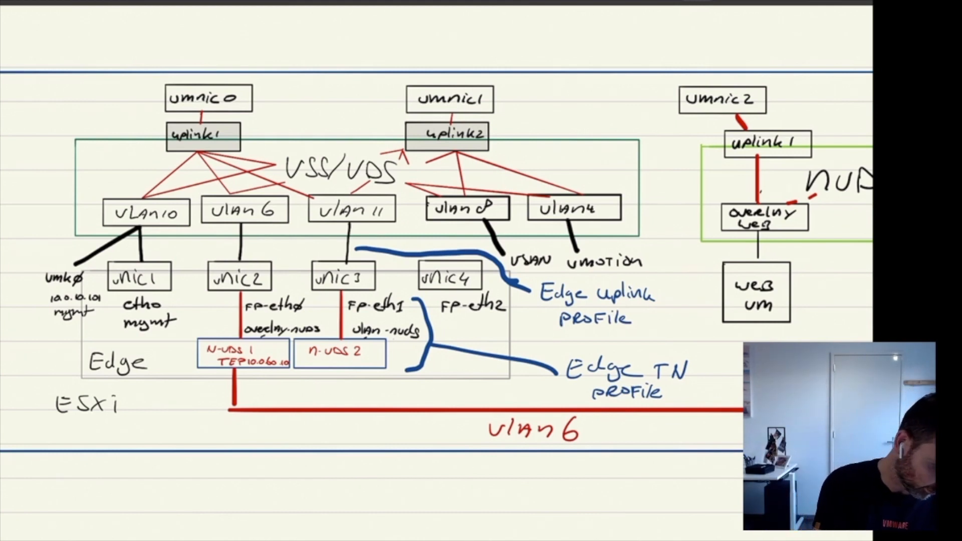
mouse_move(425, 197)
left_mouse_down()
mouse_move(419, 215)
mouse_move(510, 227)
mouse_move(426, 197)
left_mouse_up()
mouse_move(524, 193)
left_mouse_down()
mouse_move(584, 233)
mouse_move(511, 191)
mouse_move(509, 206)
left_mouse_up()
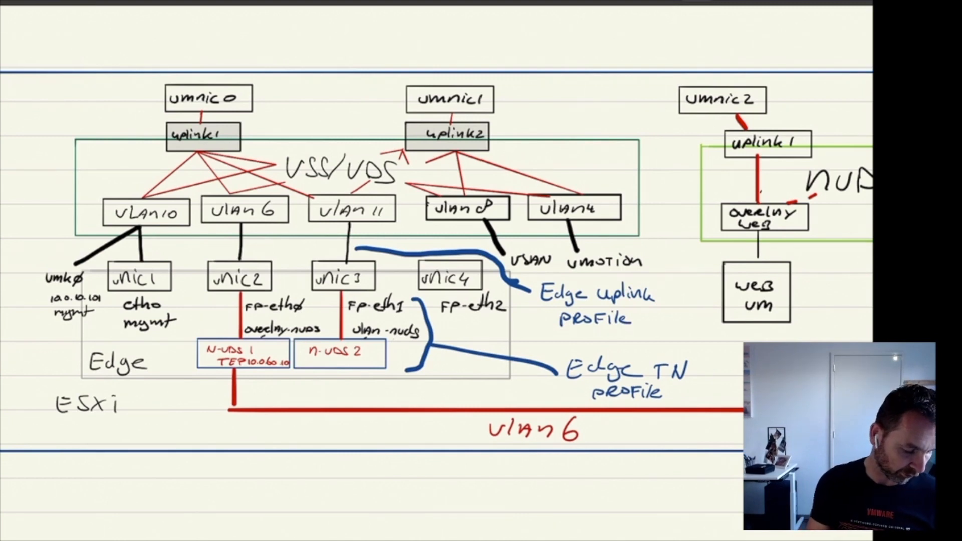
- Examine the Edge node's vNIC1 to vNIC4 in the diagram, including their VLAN port groups and the N-VDS 1 and N-VDS 2 connections
scroll(245, 338, "up", 3)
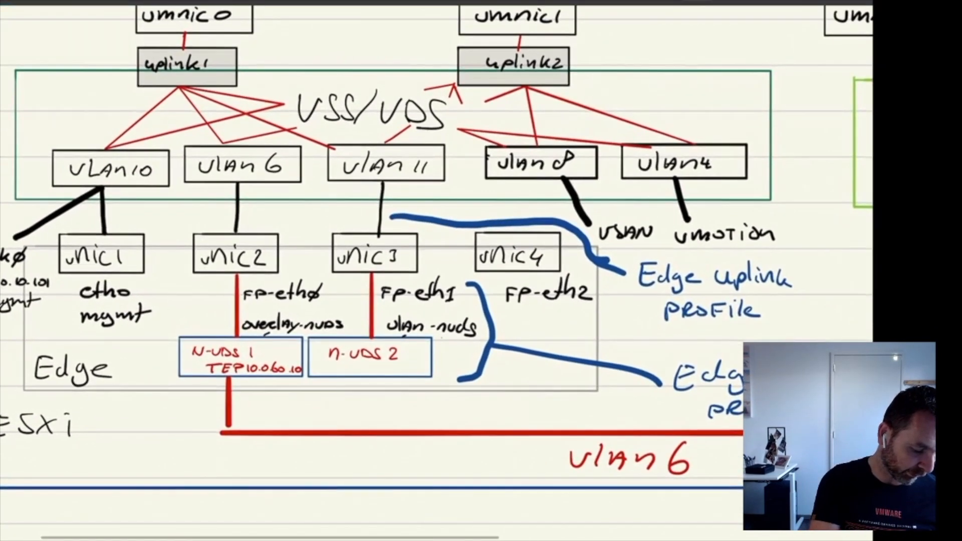
scroll(436, 271, "left", 2)
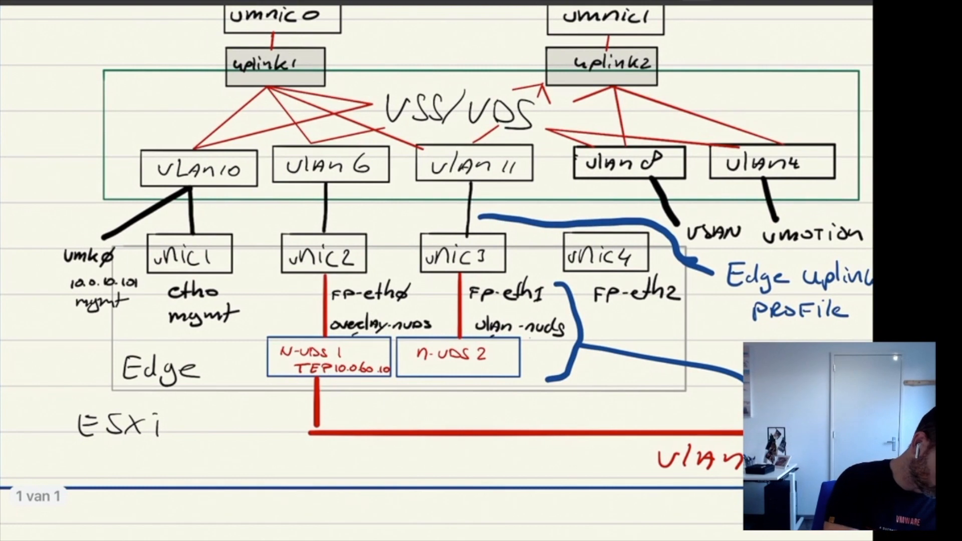
mouse_move(221, 227)
left_mouse_down()
mouse_move(166, 274)
mouse_move(657, 281)
mouse_move(181, 216)
left_mouse_up()
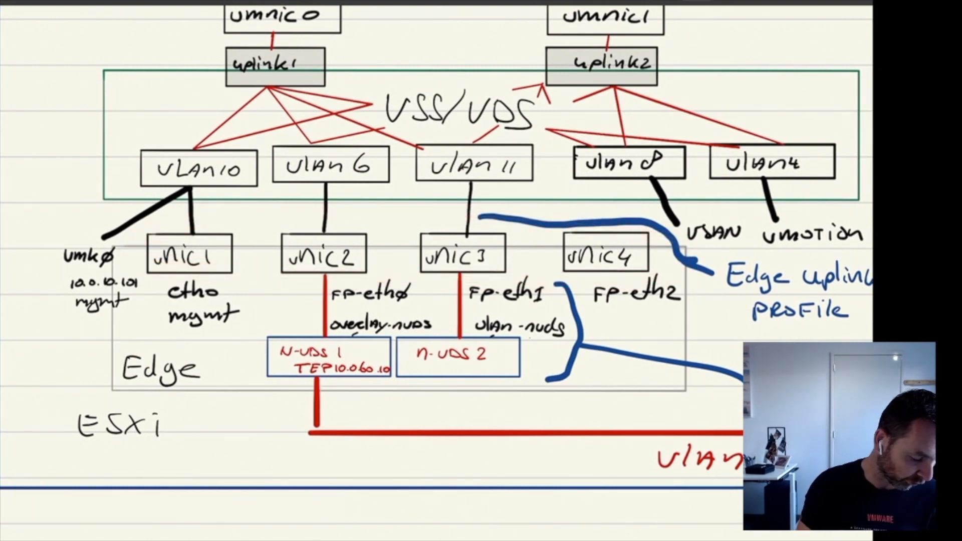
mouse_move(160, 271)
left_mouse_down()
mouse_move(215, 311)
mouse_move(171, 281)
left_mouse_up()
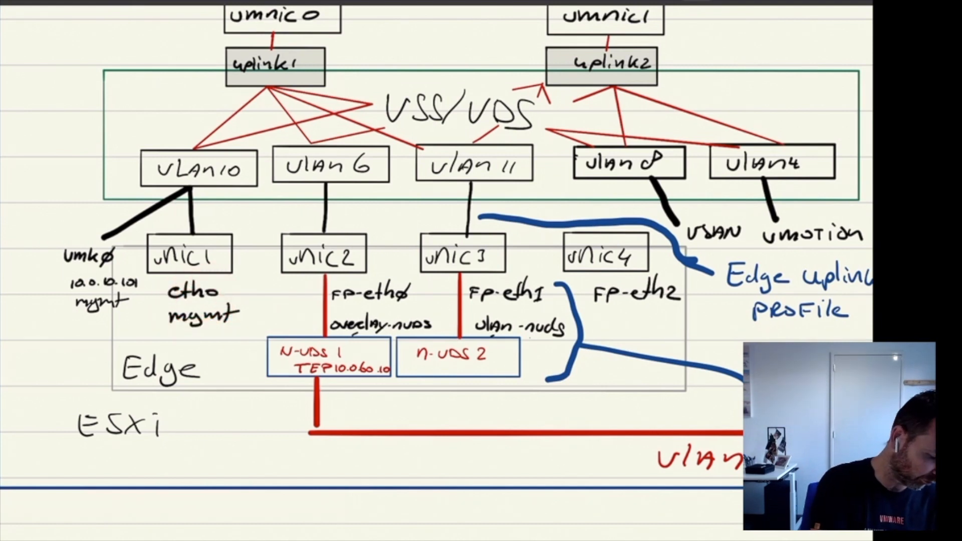
left_click_drag(197, 250, 188, 170)
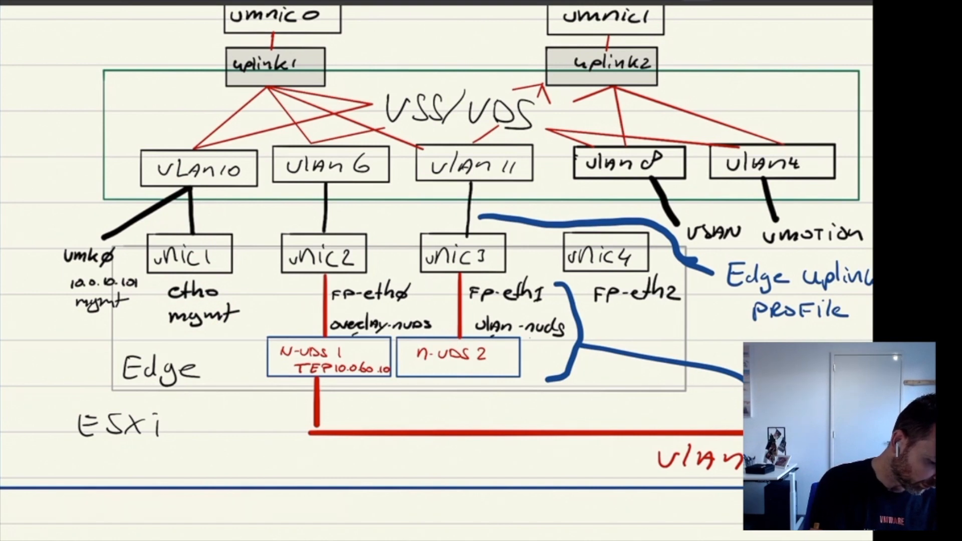
mouse_move(316, 303)
left_mouse_down()
mouse_move(406, 273)
mouse_move(330, 271)
left_mouse_up()
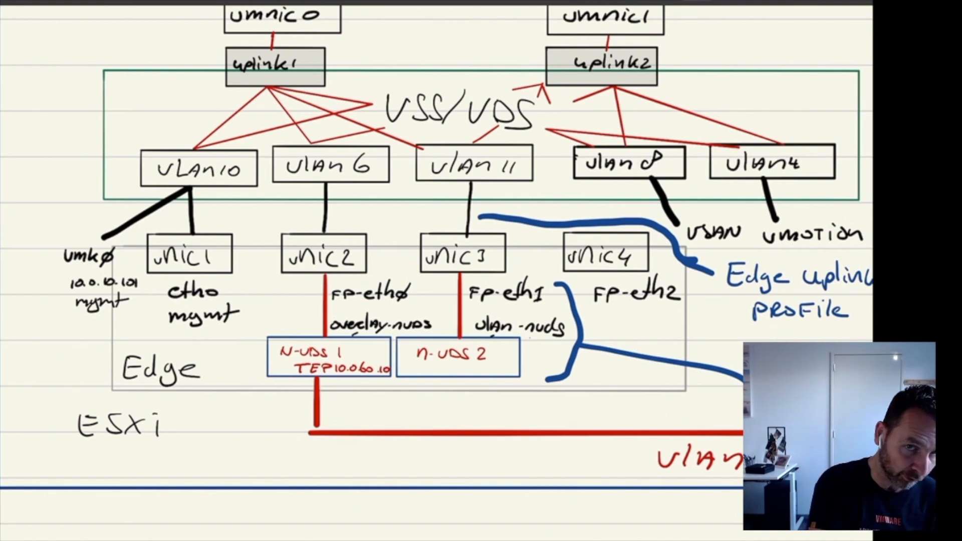
mouse_move(501, 223)
left_mouse_down()
mouse_move(483, 239)
mouse_move(501, 228)
left_mouse_up()
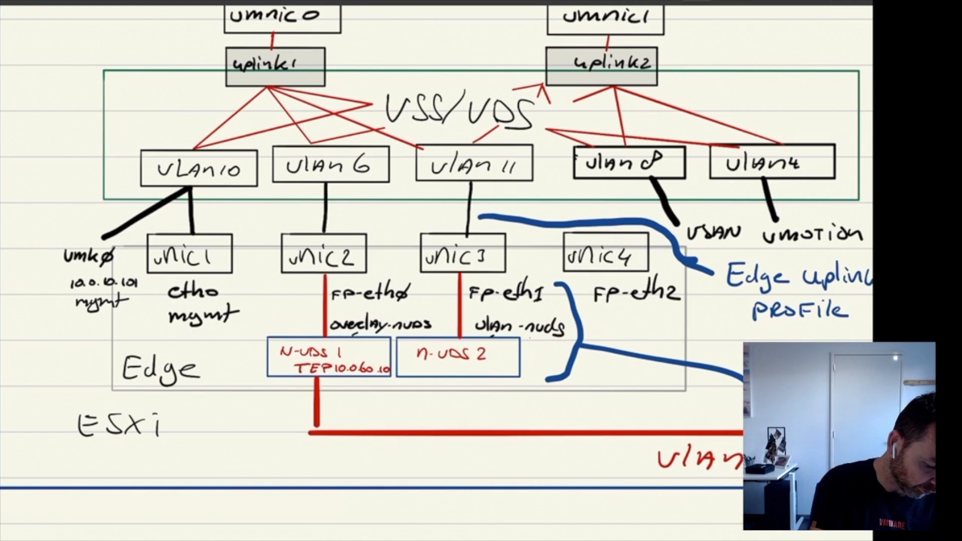
left_click_drag(526, 281, 509, 283)
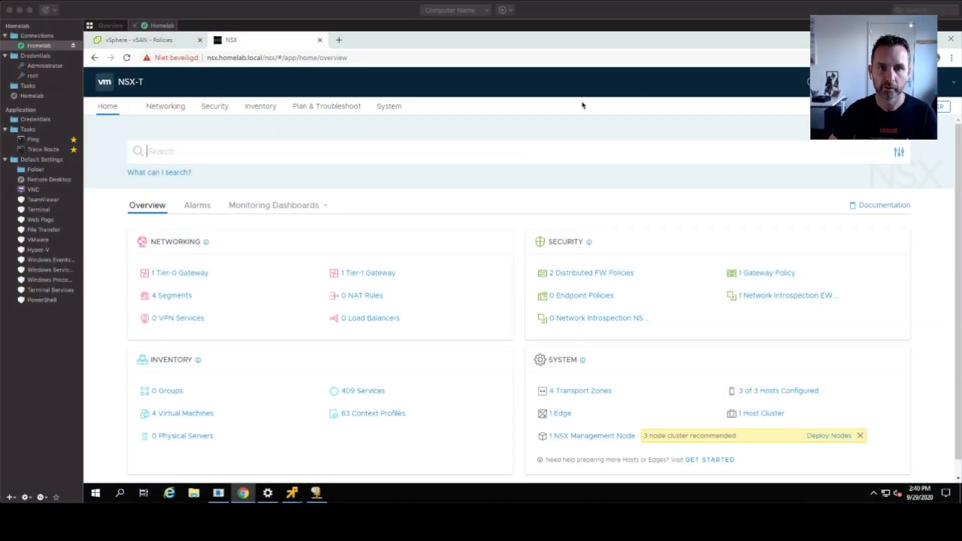
- Switch to NSX-T Manager, list the fabric's transport zones and view the settings of nsx-overlay-transportzone
left_click(396, 107)
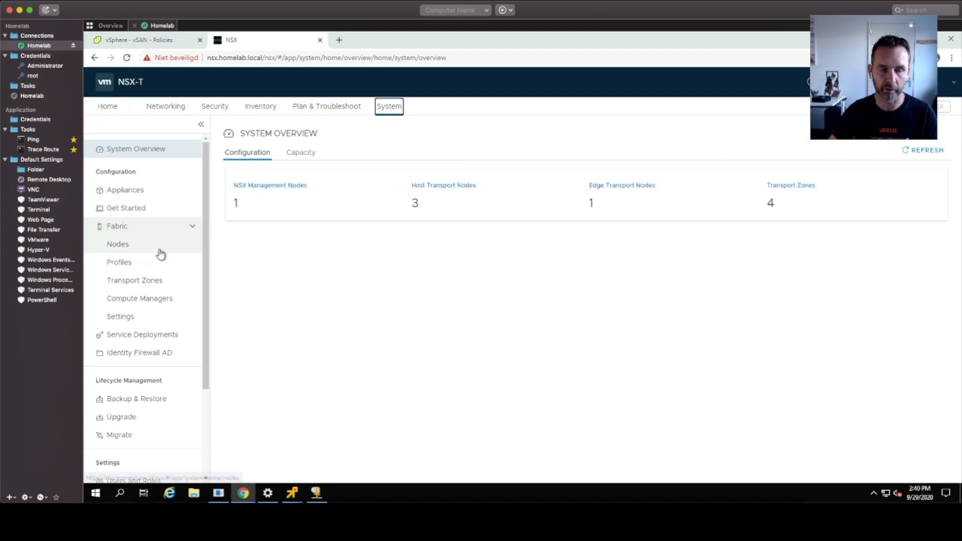
left_click(149, 282)
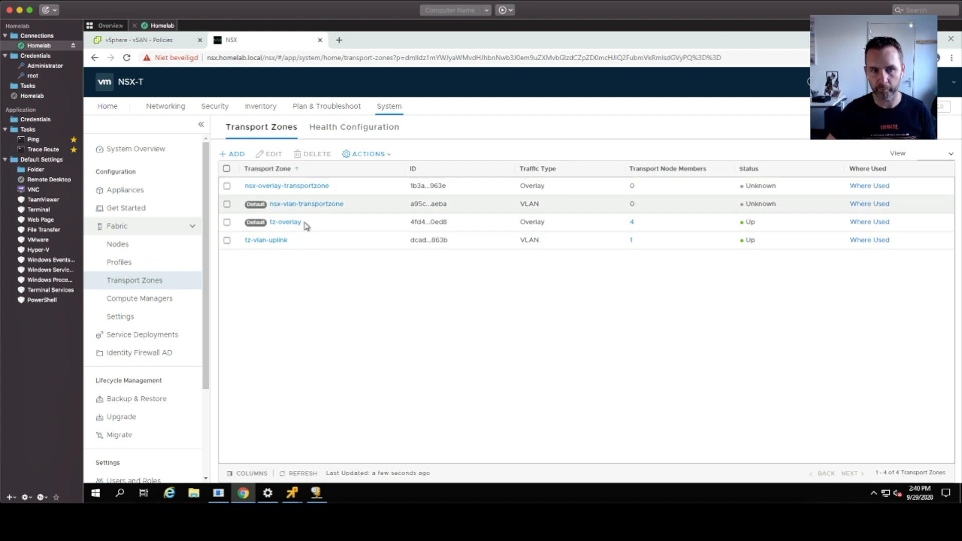
left_click(339, 184)
left_click(274, 155)
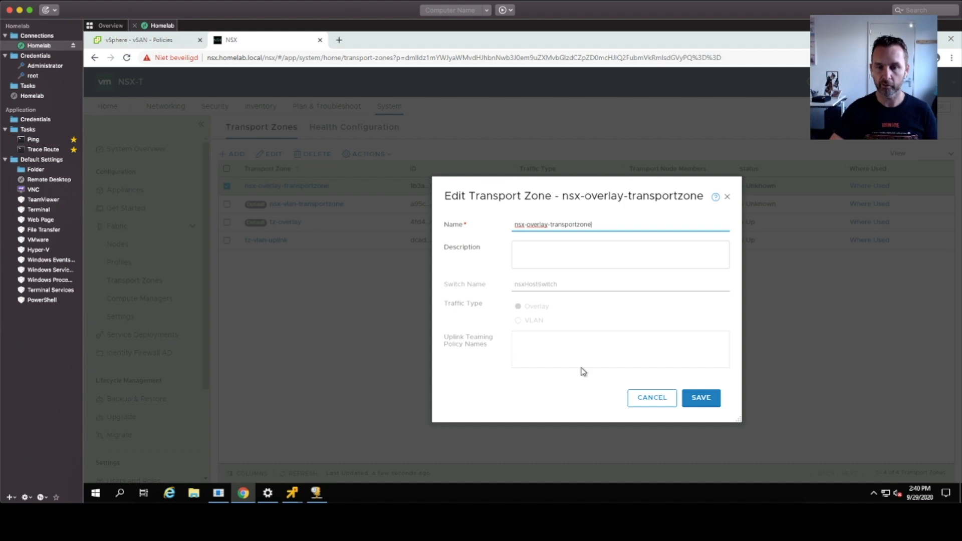
left_click(671, 399)
- Select only nsx-overlay-transportzone again and recheck its switch name and traffic type without saving
left_click(302, 237)
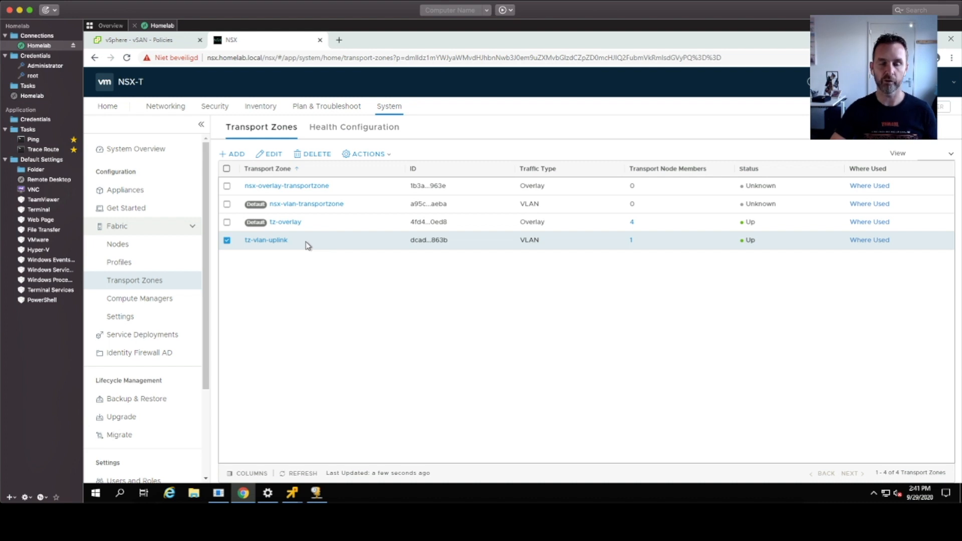
left_click(227, 187)
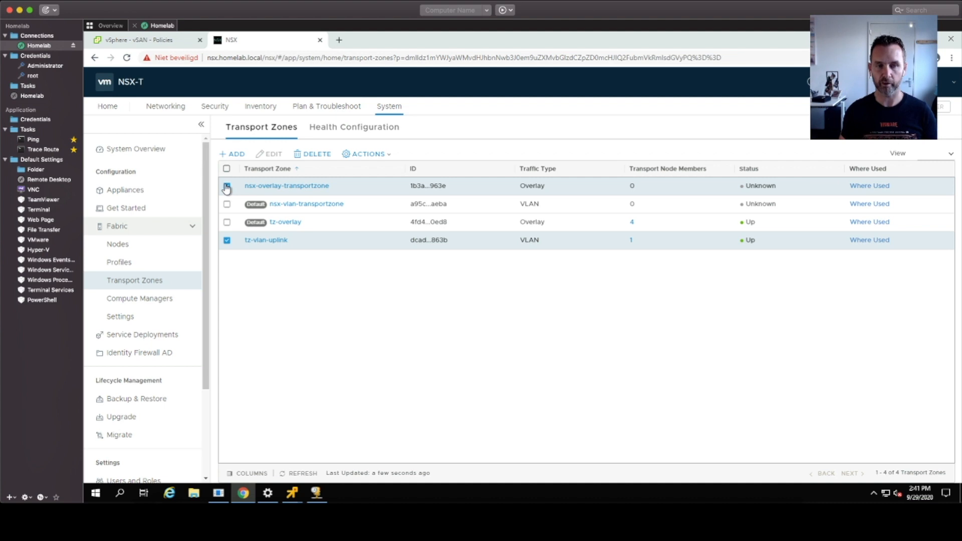
left_click(227, 240)
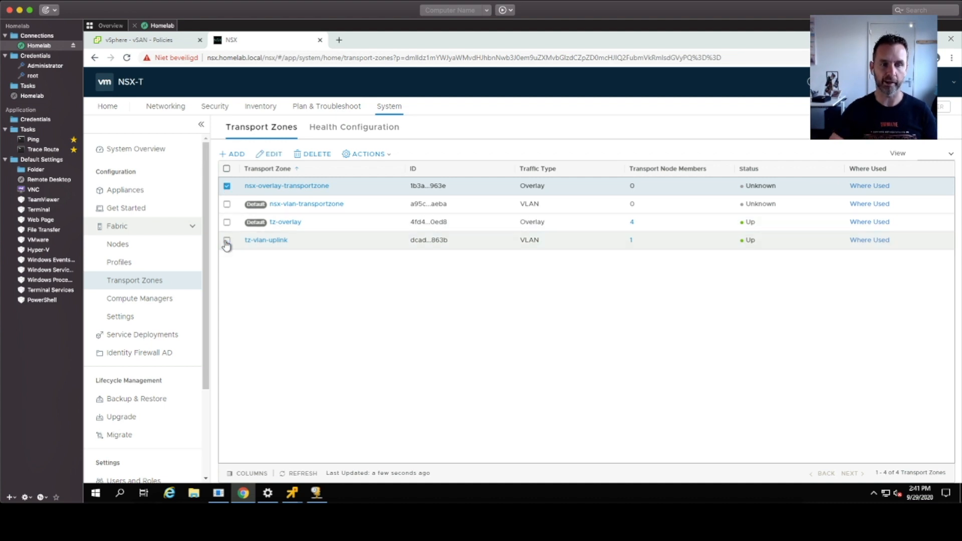
left_click(264, 155)
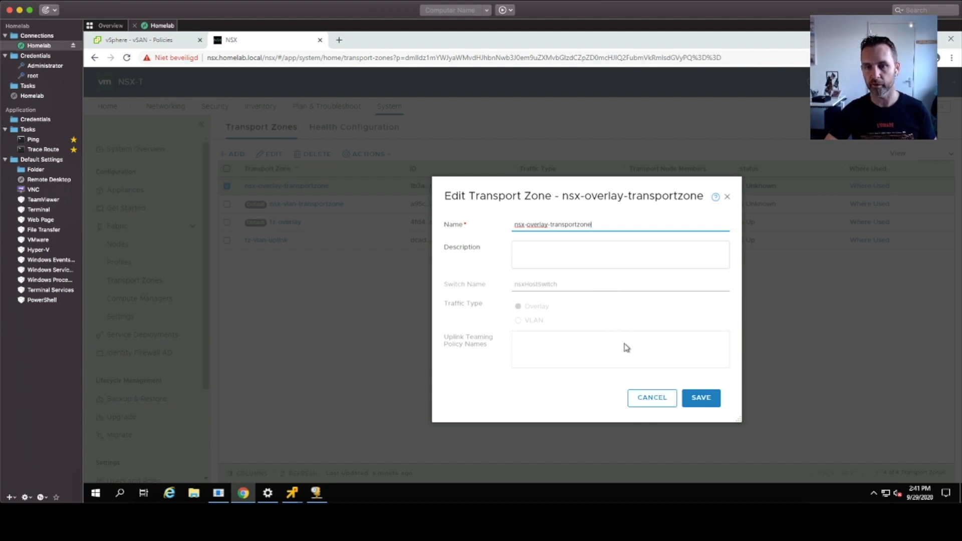
left_click(652, 397)
- View the switch name and traffic type of the tz-vlan-uplink transport zone without saving
left_click(283, 241)
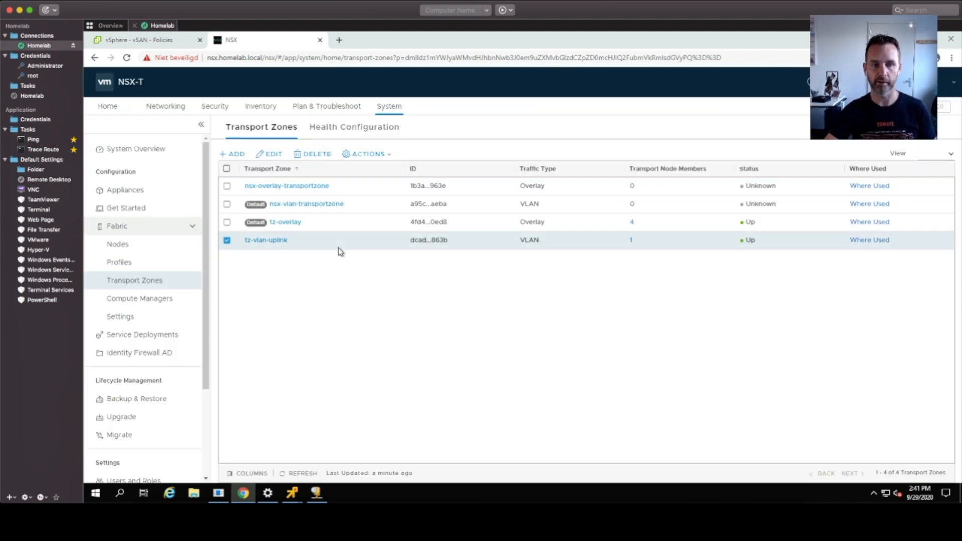
left_click(271, 154)
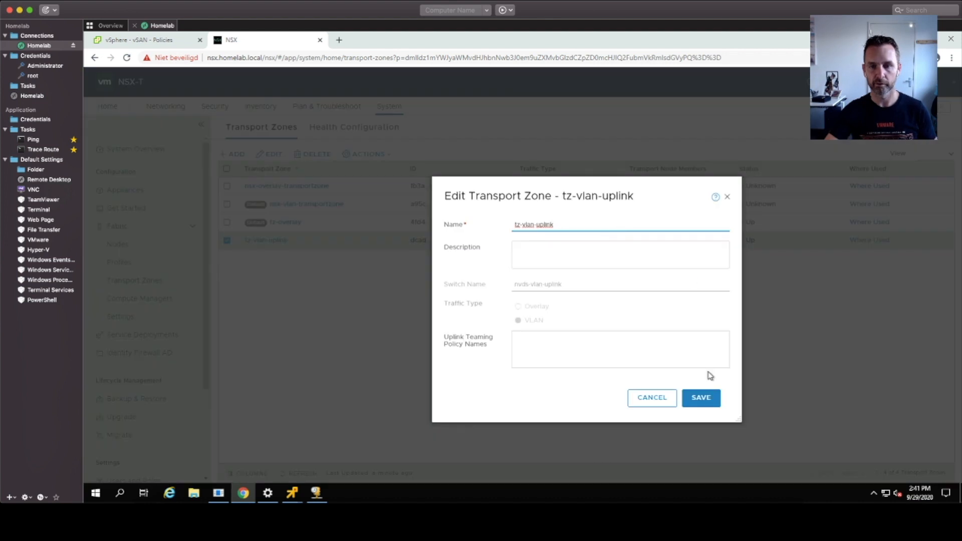
left_click(664, 398)
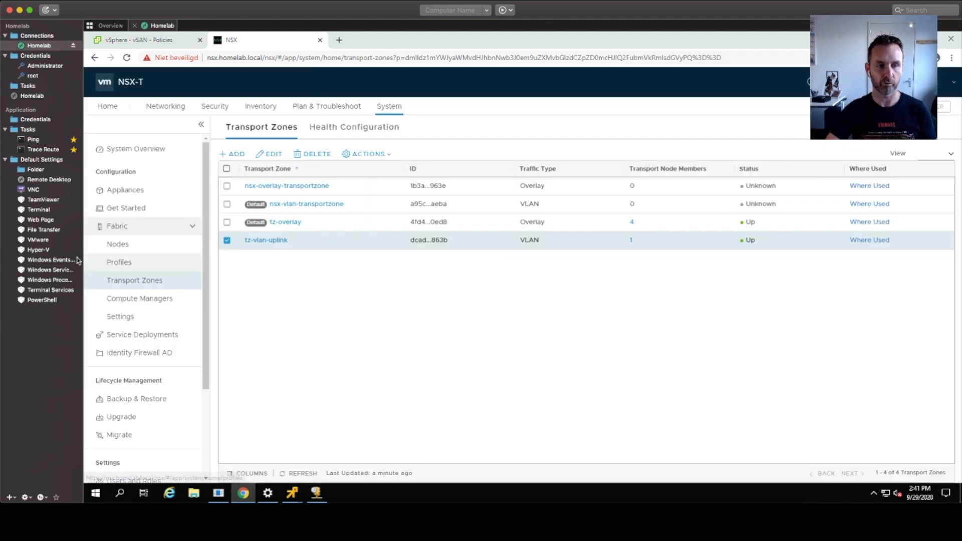
- Show the uplink profiles and open edge-uplink-profile for editing
left_click(161, 264)
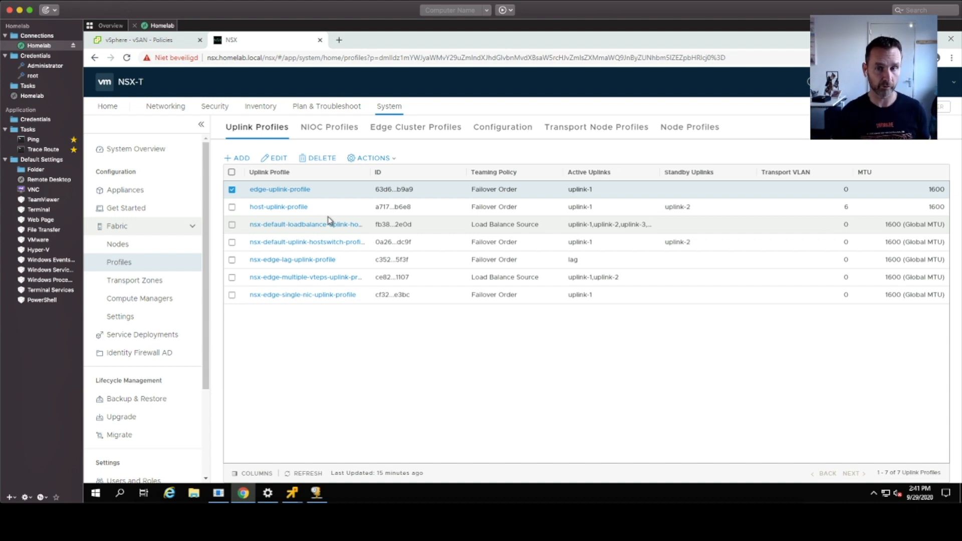
left_click(276, 159)
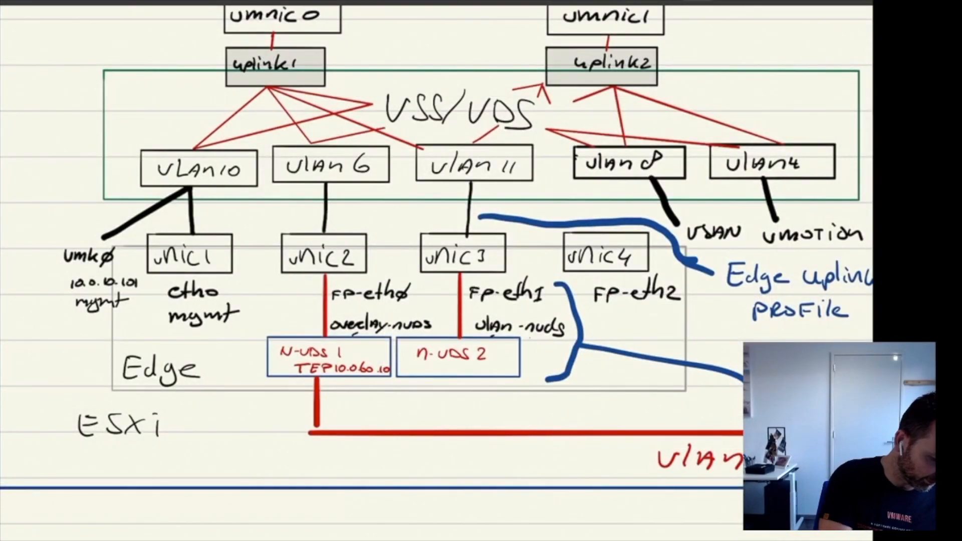
- Switch back to the network diagram and examine the Edge uplink profile link between vNIC3 and the vlan 11 port group
scroll(436, 271, "right", 1)
scroll(436, 271, "up", 4)
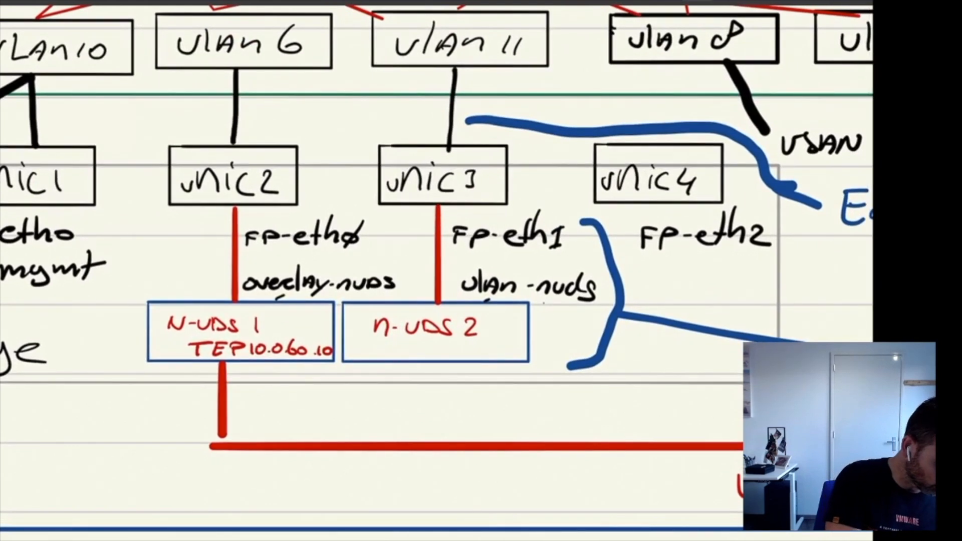
mouse_move(501, 160)
left_mouse_down()
mouse_move(441, 151)
mouse_move(516, 258)
mouse_move(381, 346)
mouse_move(451, 125)
left_mouse_up()
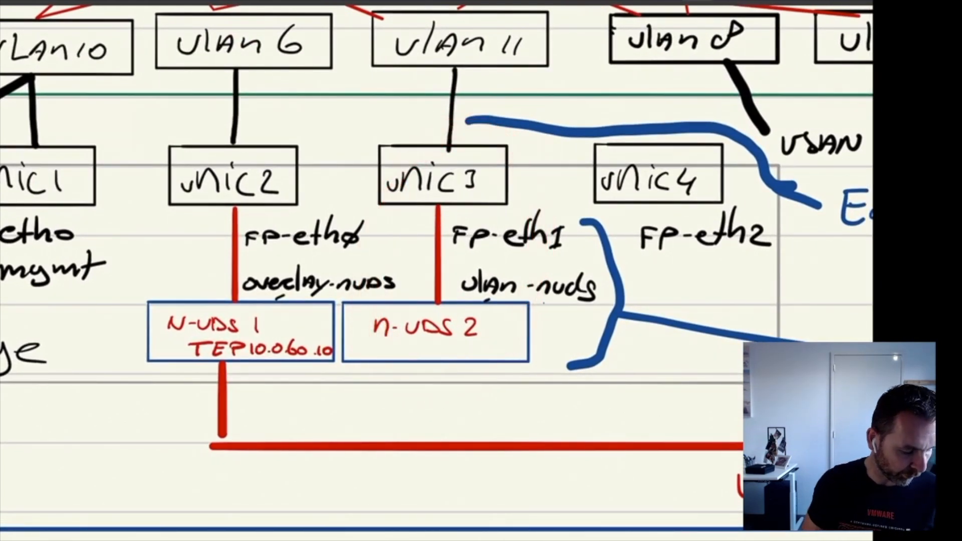
mouse_move(506, 51)
left_mouse_down()
mouse_move(451, 311)
mouse_move(466, 35)
left_mouse_up()
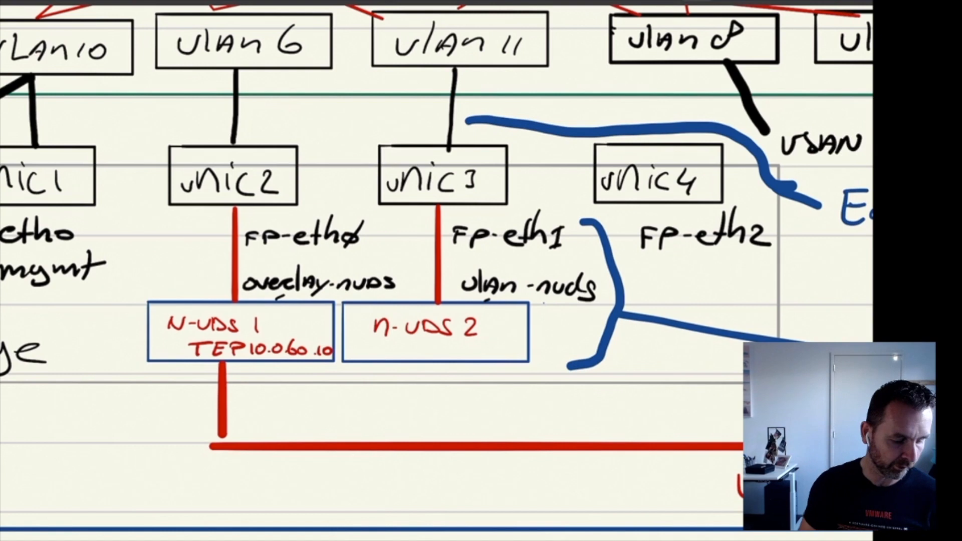
scroll(436, 271, "right", 8)
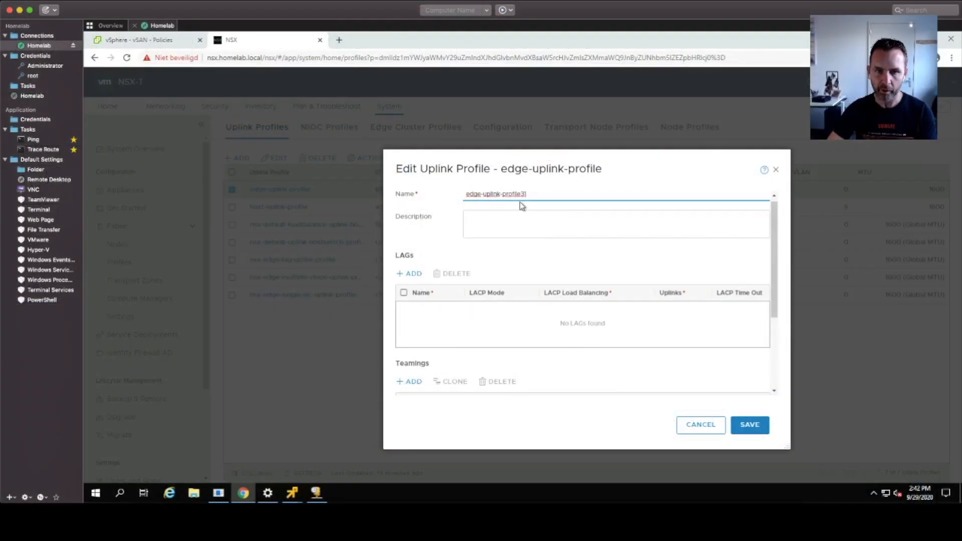
- Check the default teaming, transport VLAN and MTU of edge-uplink-profile and close it without saving
scroll(523, 206, "down", 2)
scroll(520, 202, "down", 1)
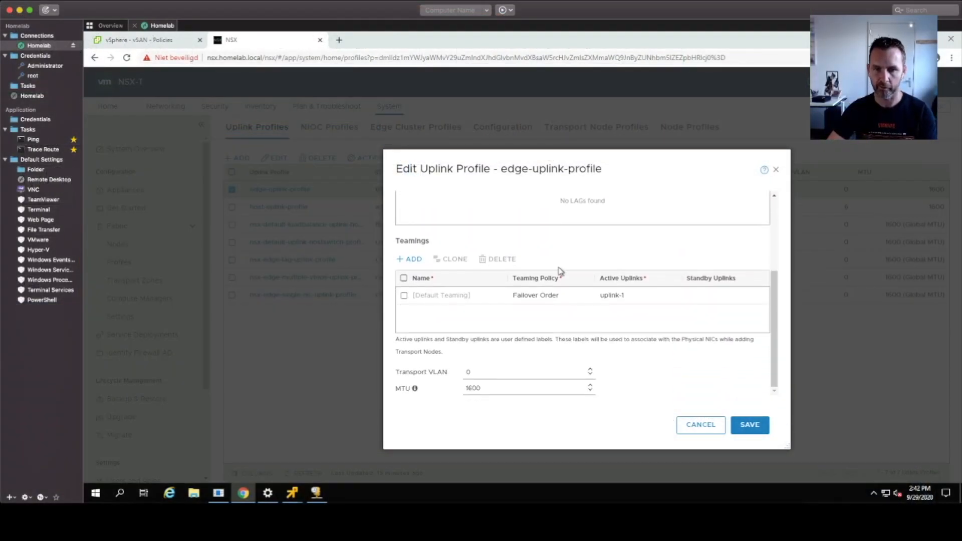
left_click(639, 299)
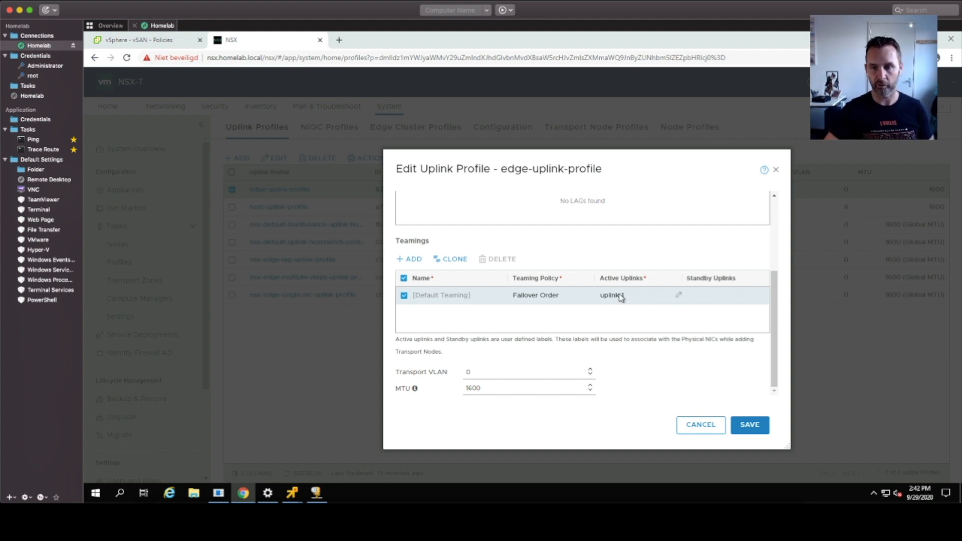
left_click(707, 426)
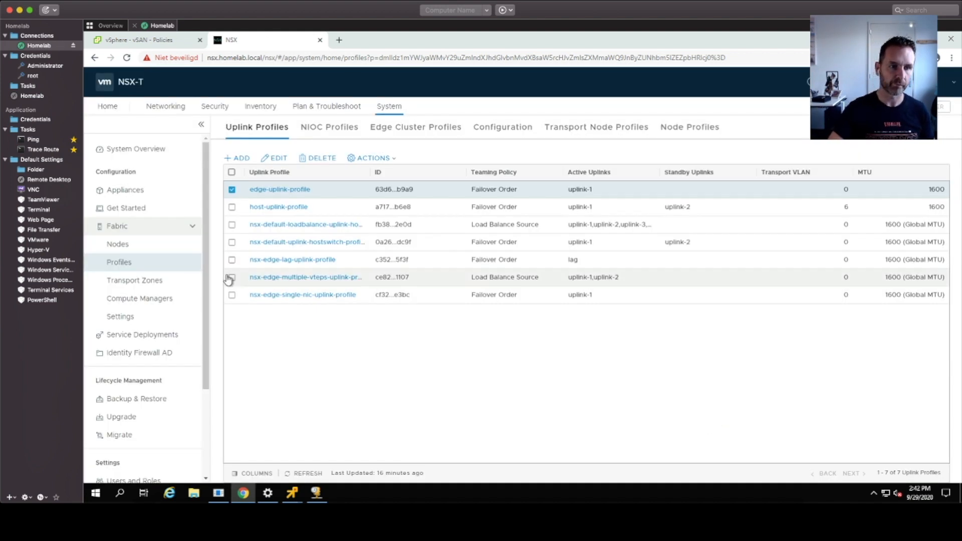
- Show the edge transport nodes and open edge.homelab.local for editing
left_click(156, 246)
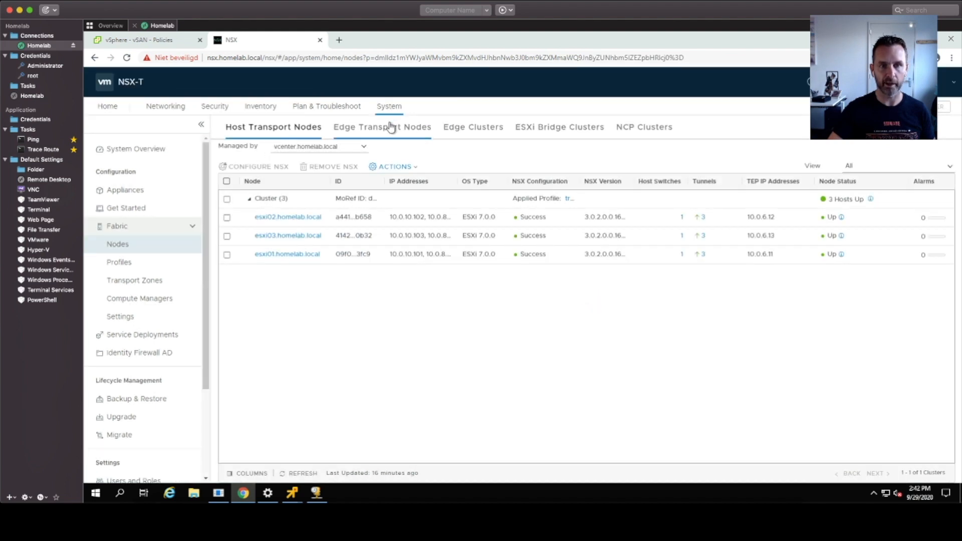
left_click(392, 128)
left_click(226, 187)
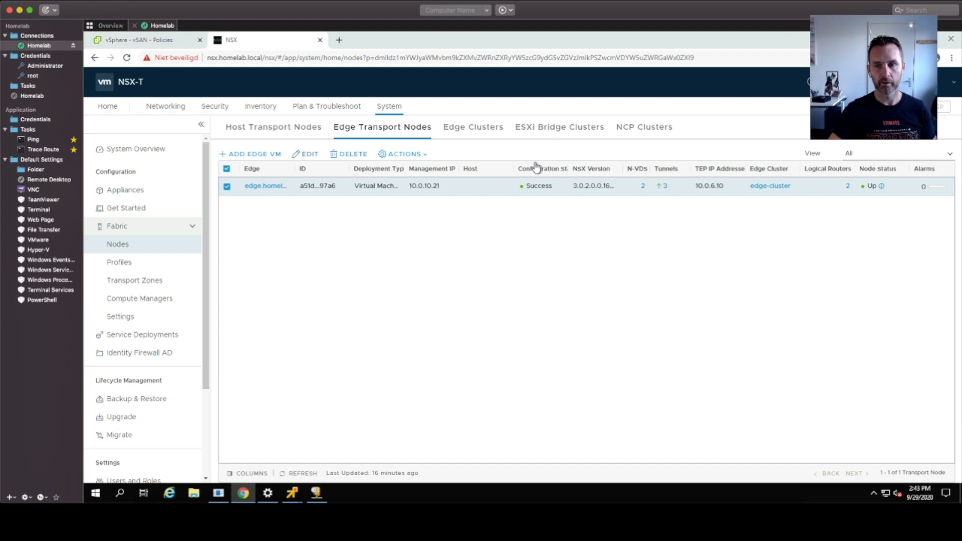
scroll(596, 279, "down", 1)
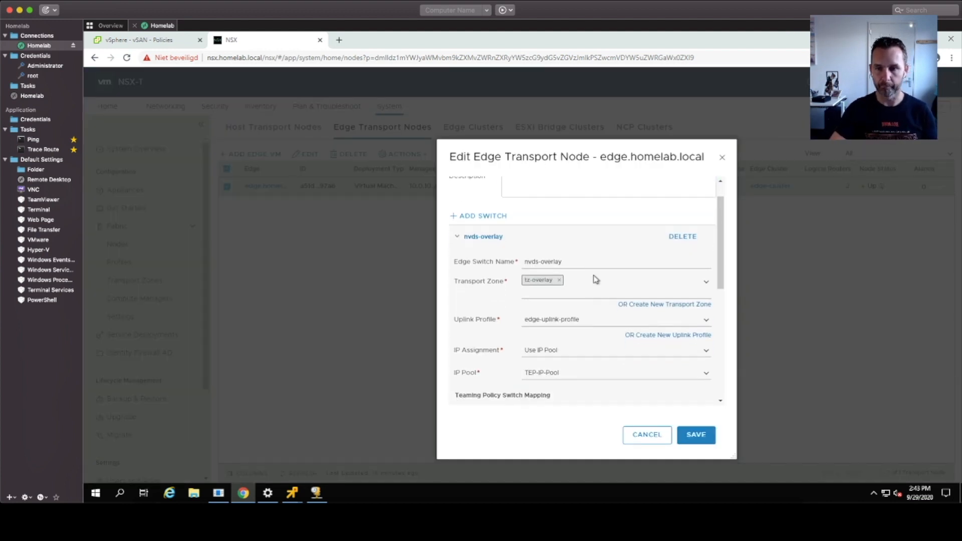
- Examine the teaming policy switch mapping of nvds-overlay and highlight its uplink-1 entry
scroll(596, 279, "down", 5)
scroll(596, 280, "up", 2)
scroll(596, 280, "up", 1)
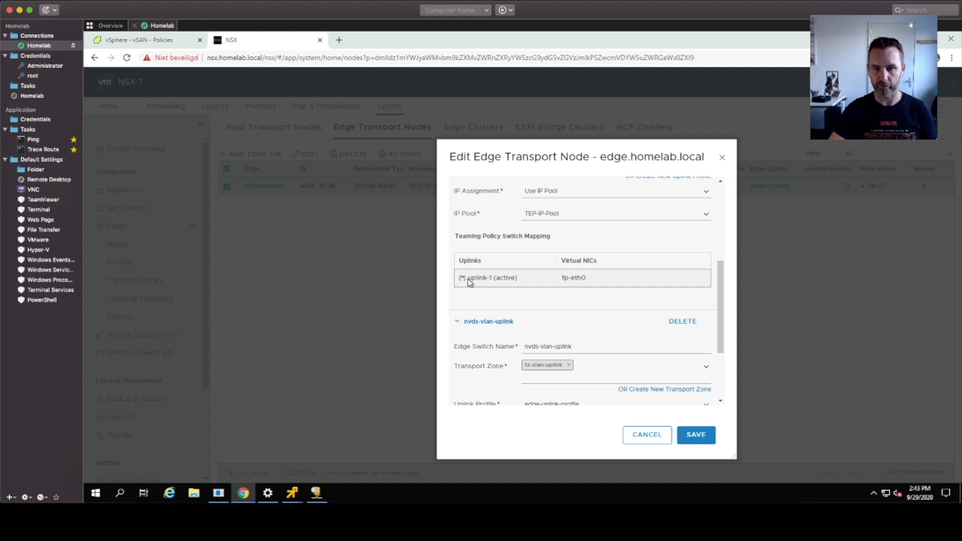
left_click_drag(493, 278, 466, 282)
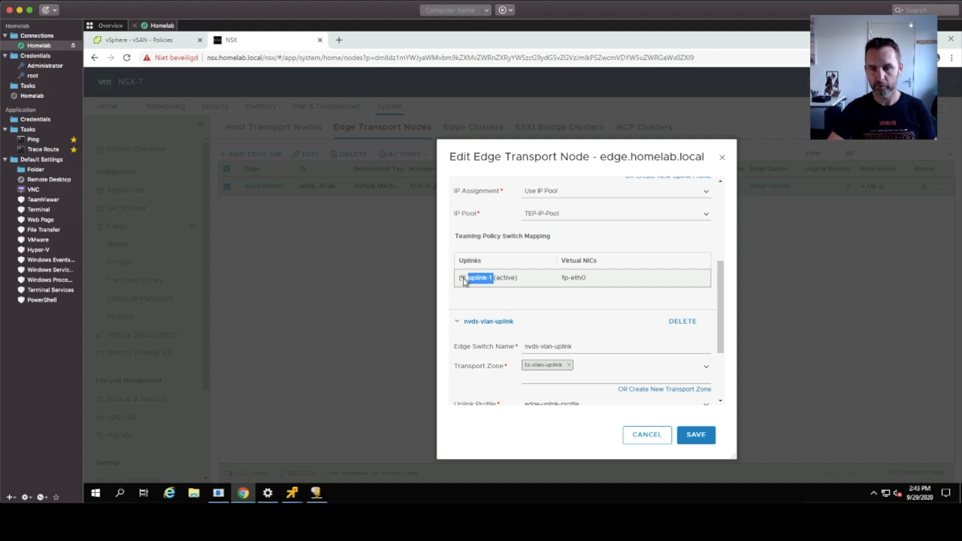
scroll(543, 281, "up", 1)
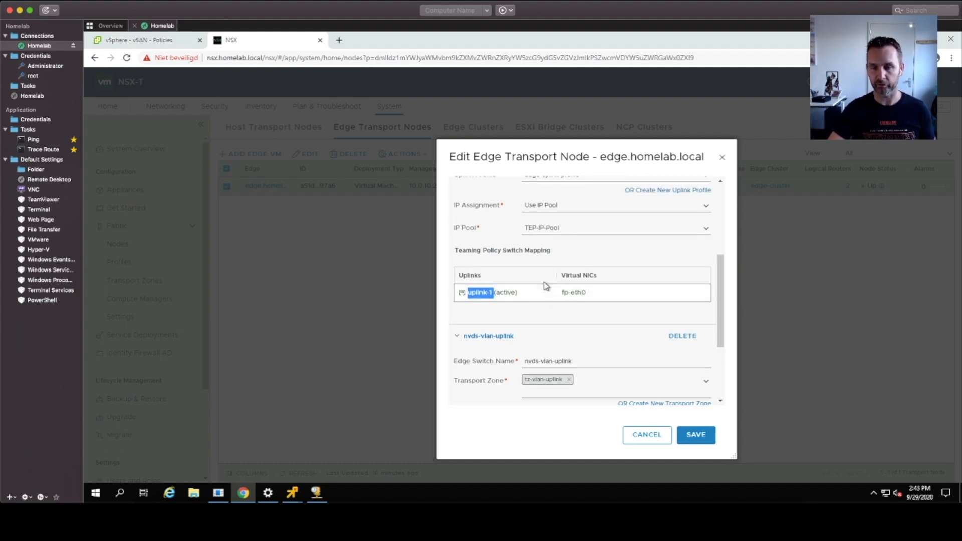
- List the virtual NICs available for uplink-1 on nvds-overlay and choose fp-eth0
left_click(667, 292)
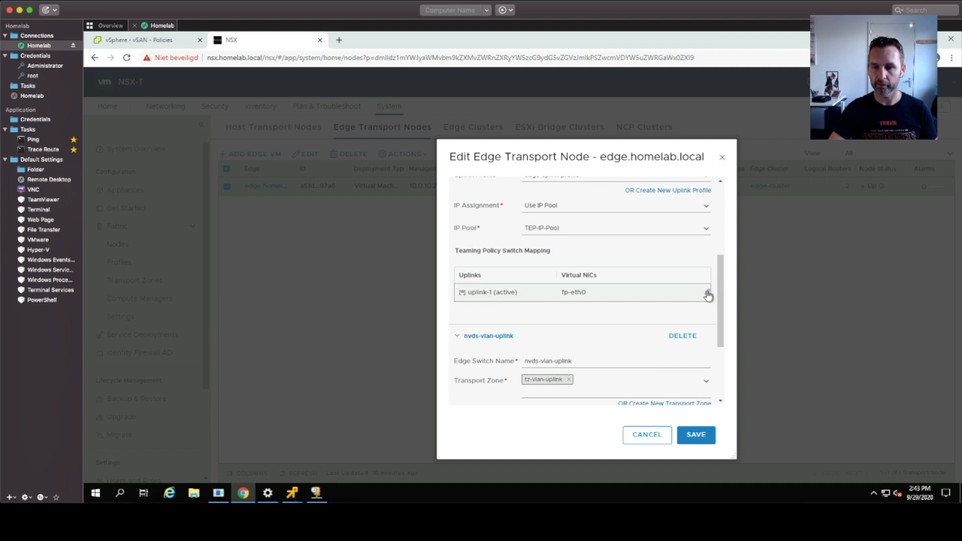
key("BackSpace")
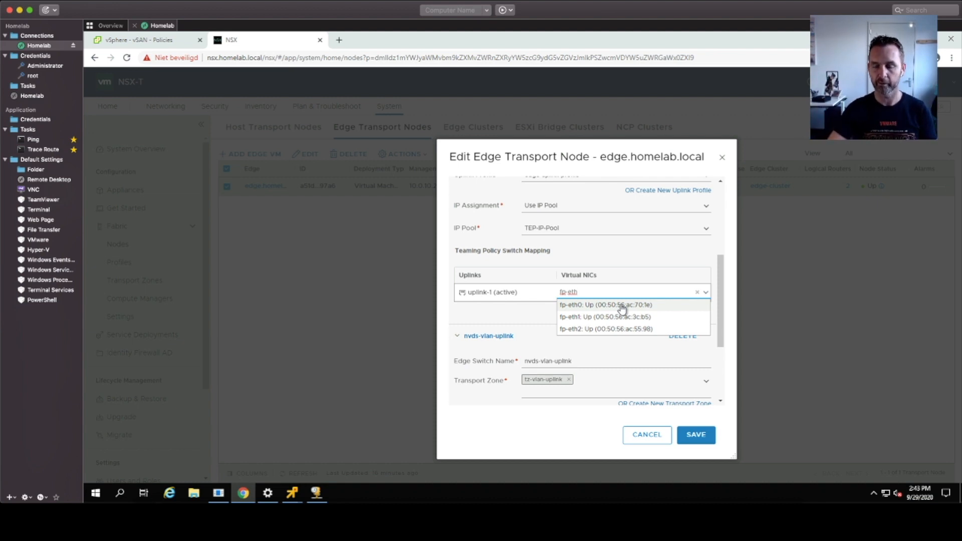
left_click(622, 305)
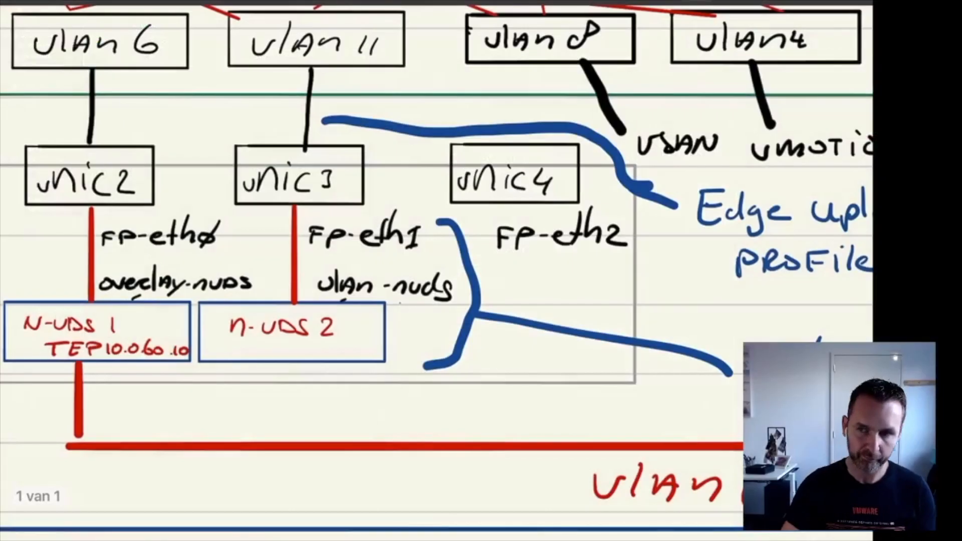
- Examine the link from vNIC2 through FP-eth0 to N-VDS 1 in the network diagram
scroll(436, 271, "left", 1)
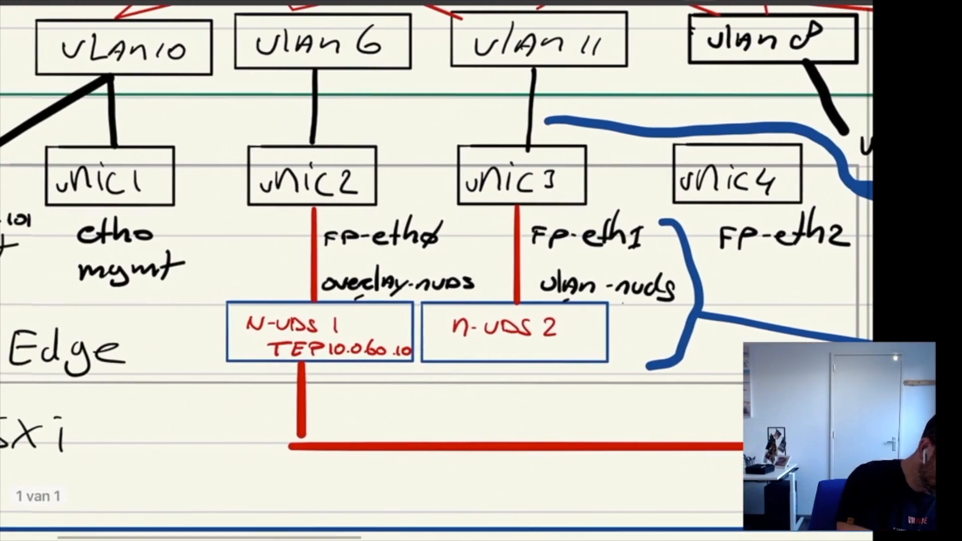
left_click_drag(453, 218, 464, 231)
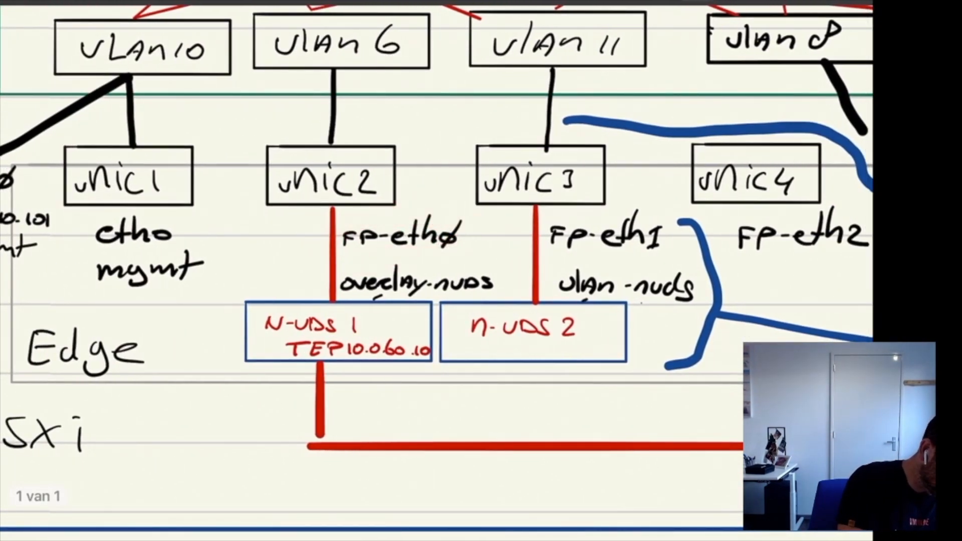
mouse_move(330, 193)
left_mouse_down()
mouse_move(329, 321)
mouse_move(261, 366)
mouse_move(361, 301)
left_mouse_up()
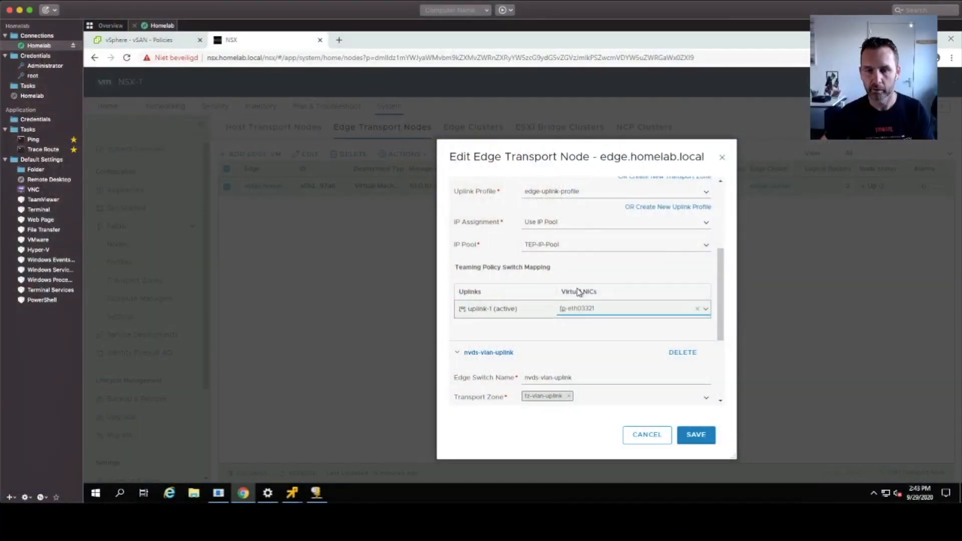
- Highlight the edge switch name of nvds-overlay and compare it with the N-VDS 1 box in the diagram
scroll(579, 290, "up", 5)
left_click_drag(579, 248, 519, 249)
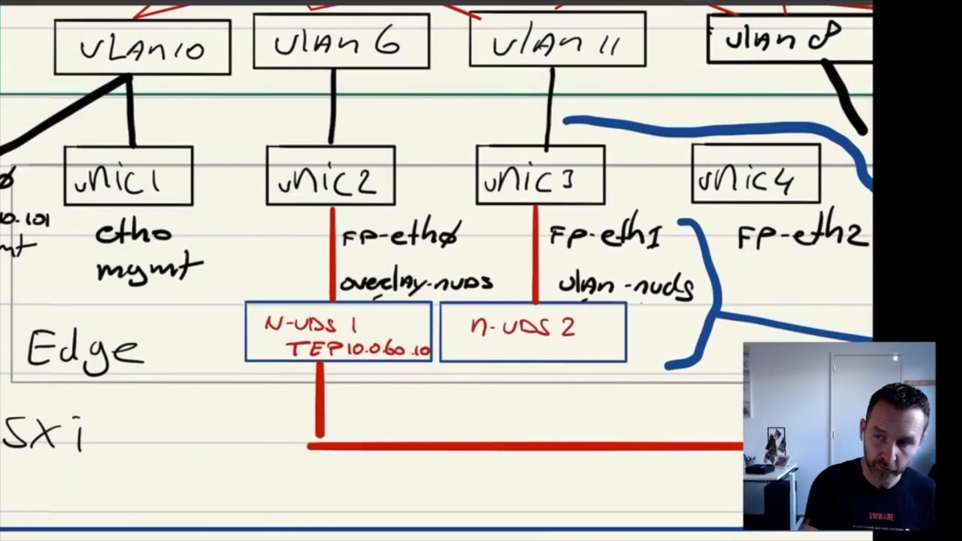
mouse_move(396, 305)
left_mouse_down()
mouse_move(375, 301)
mouse_move(240, 353)
mouse_move(416, 366)
left_mouse_up()
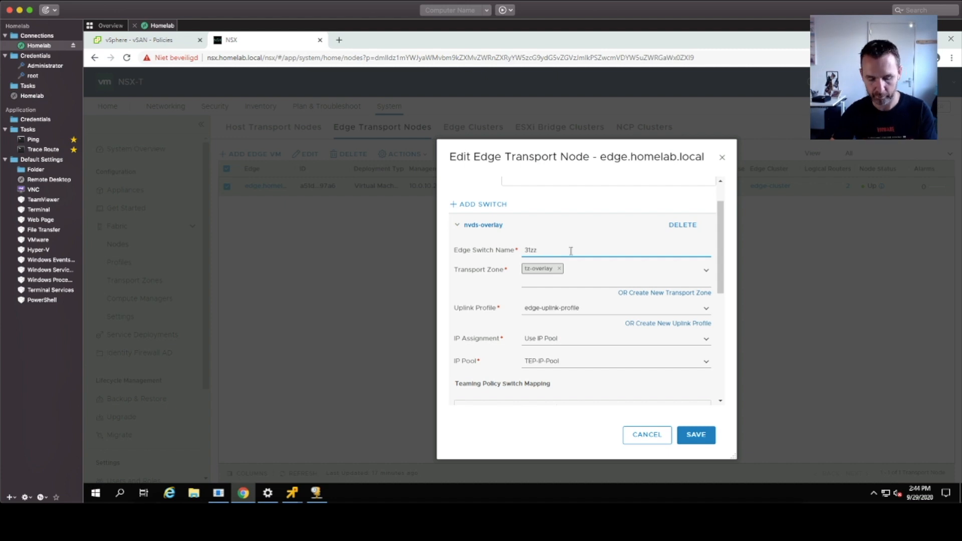
- Restore the edge switch name to nvds-overlay and reassign fp-eth0 as the virtual NIC of its uplink-1
key("ctrl+z")
left_click(571, 250)
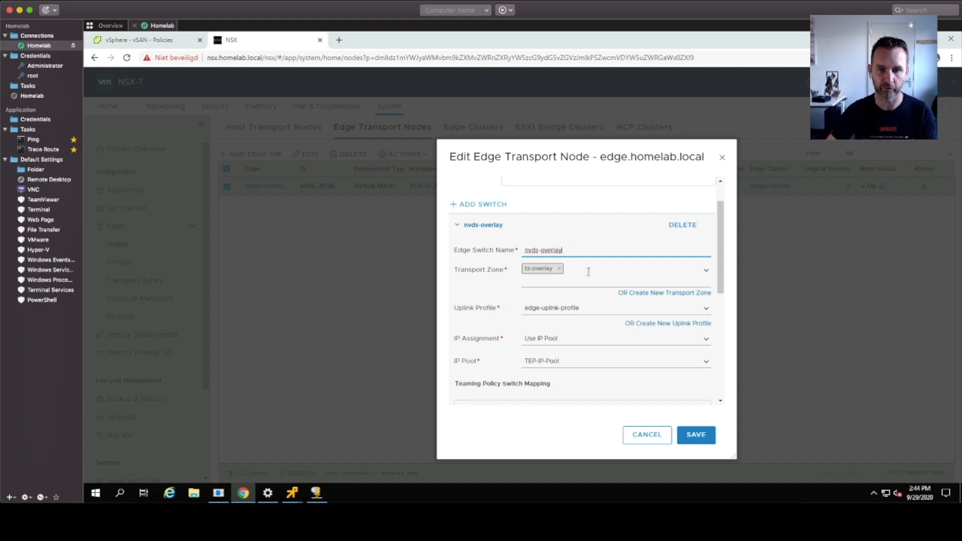
scroll(588, 272, "down", 1)
left_click(595, 281)
scroll(581, 341, "down", 3)
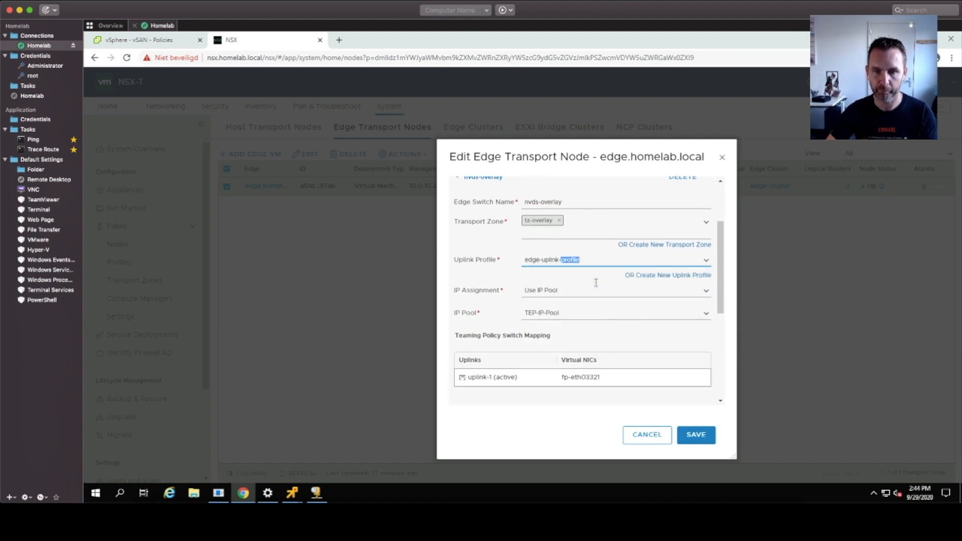
left_click(706, 305)
left_click(618, 319)
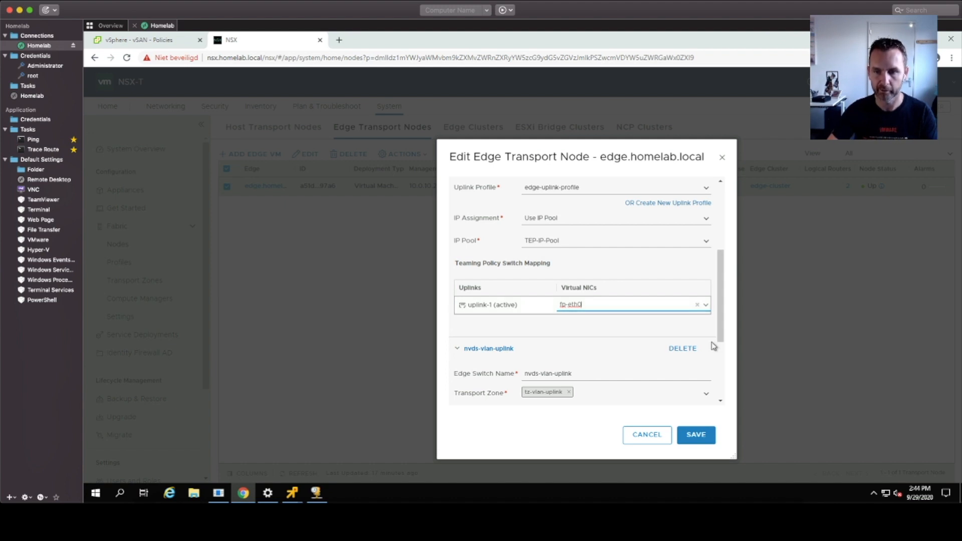
- Compare the transport zone, uplink profile and uplink mapping of nvds-vlan-uplink with those of nvds-overlay
scroll(626, 337, "down", 5)
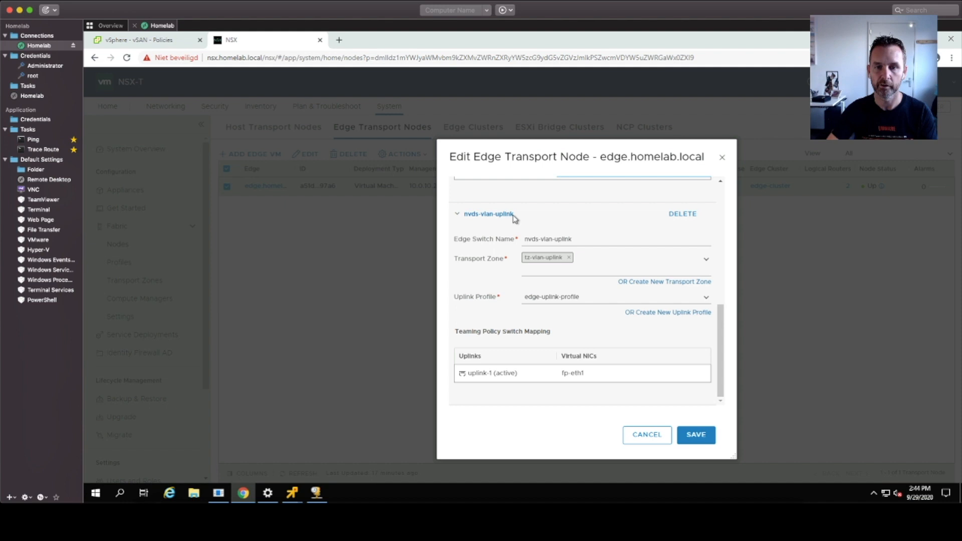
scroll(575, 227, "up", 6)
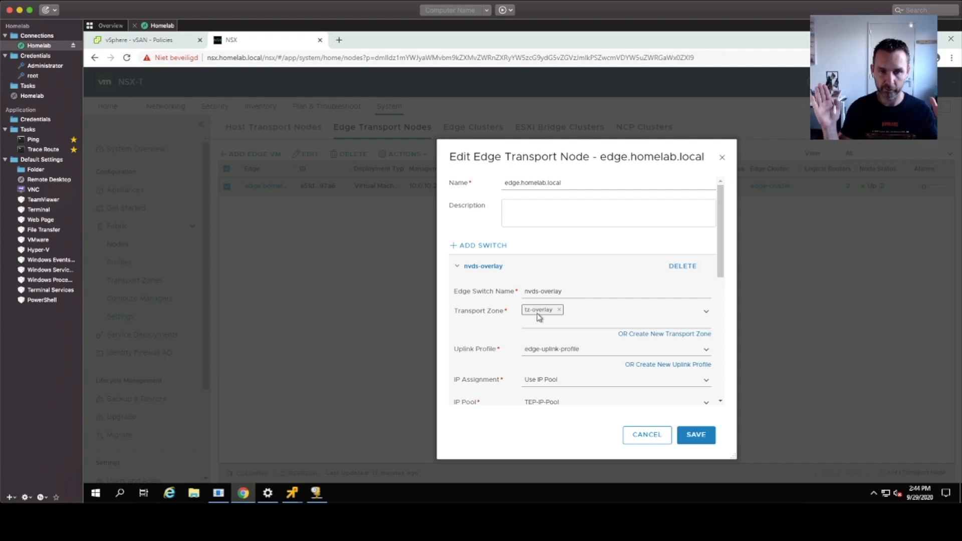
scroll(539, 317, "down", 8)
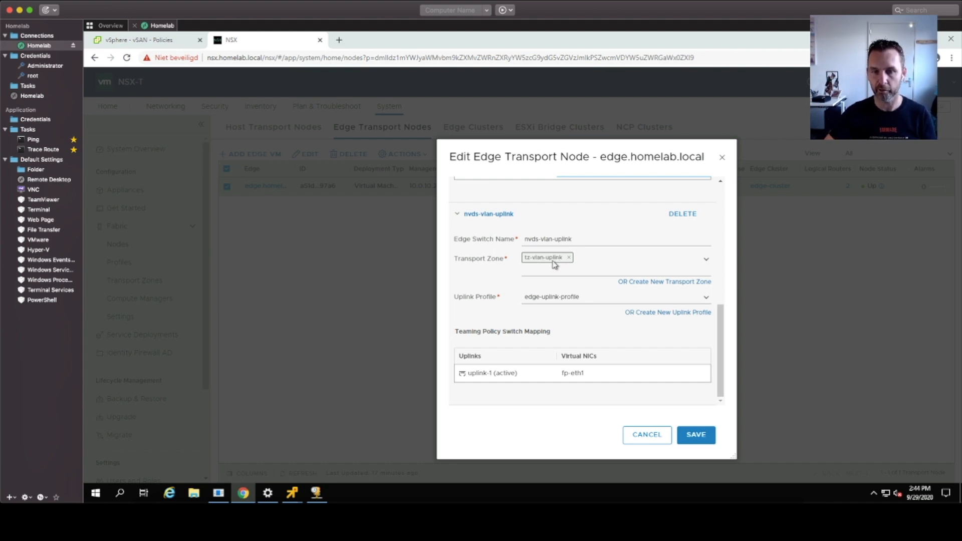
left_click(581, 296)
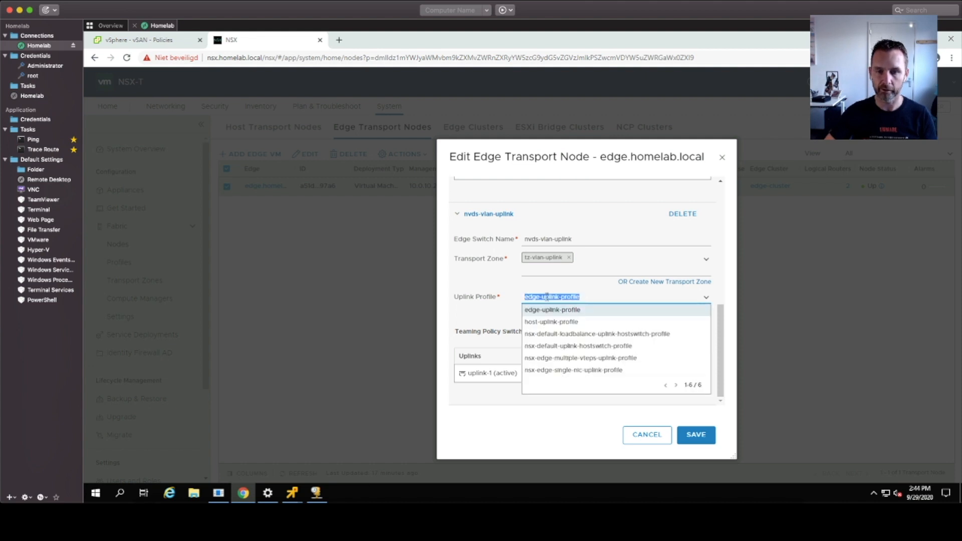
left_click(595, 294)
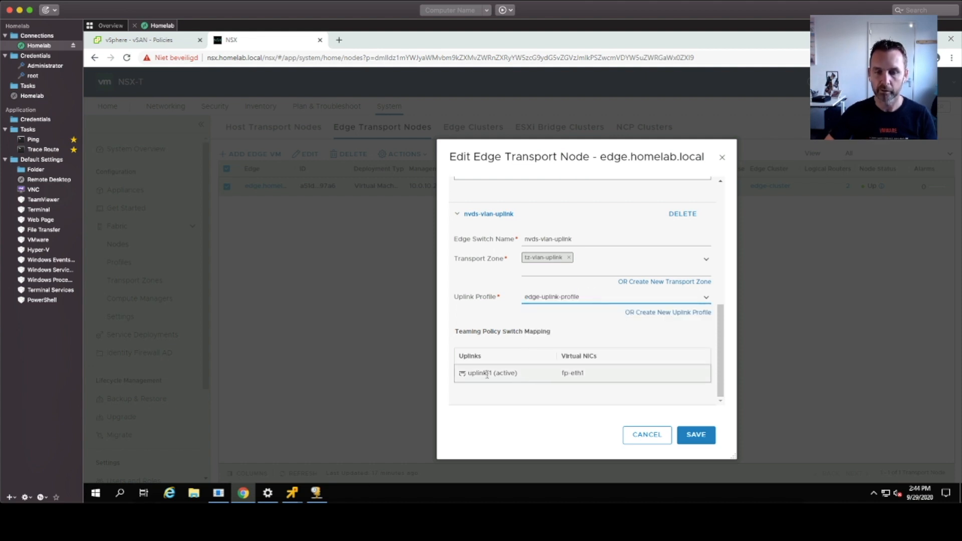
left_click_drag(475, 373, 517, 373)
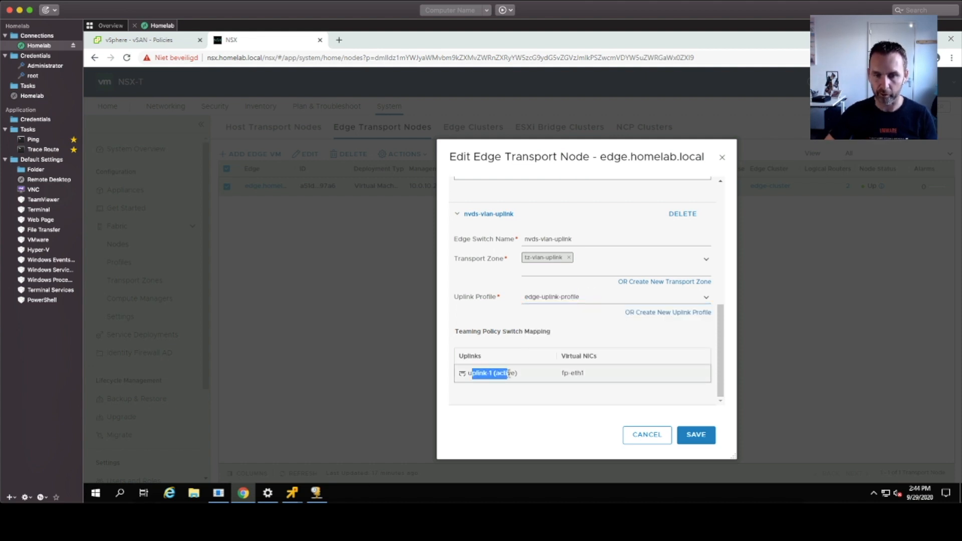
- List the virtual NICs available for uplink-1 on nvds-vlan-uplink and keep fp-eth1
left_click(593, 374)
left_click(707, 376)
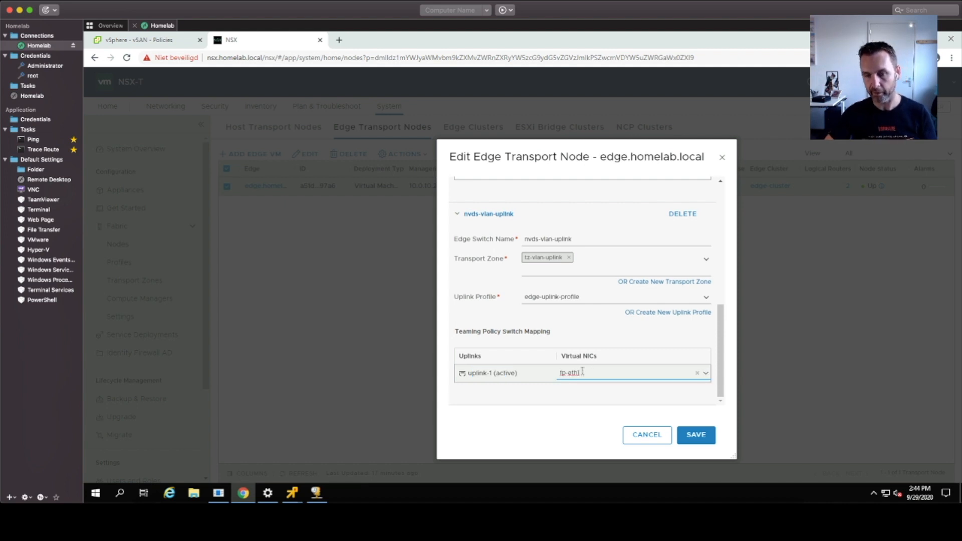
key("BackSpace")
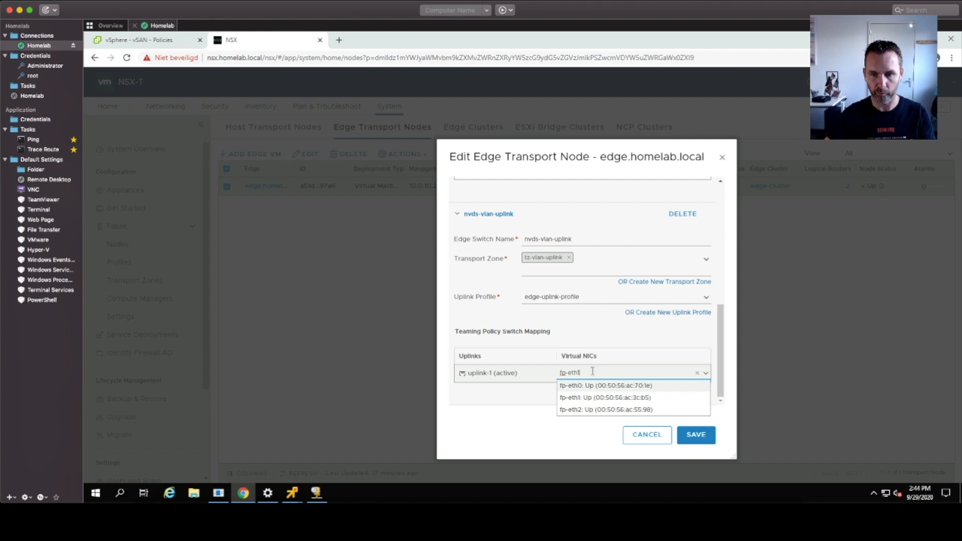
type("1")
left_click(593, 386)
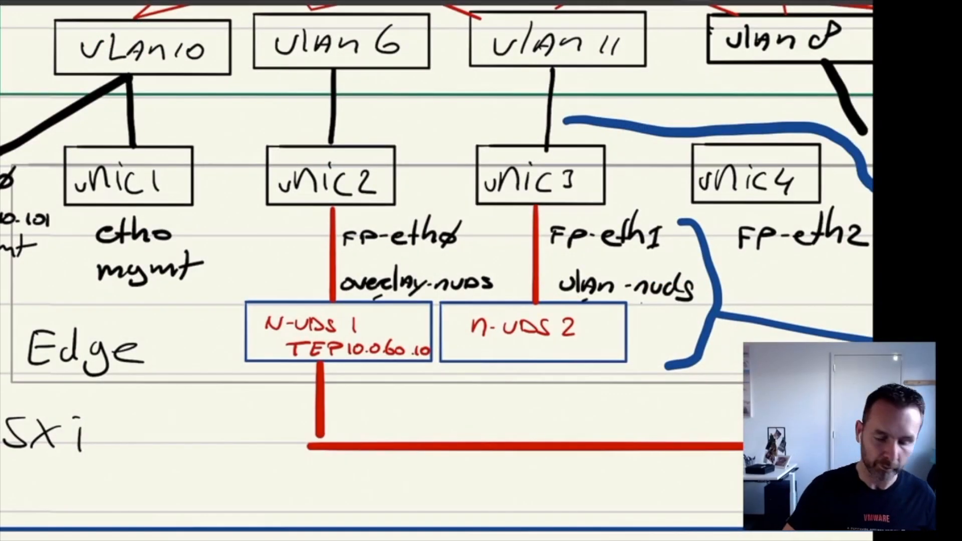
- Trace the edge vNICs through the VLAN port groups to the host uplinks in the diagram, and close the edge node settings without saving
scroll(436, 271, "right", 5)
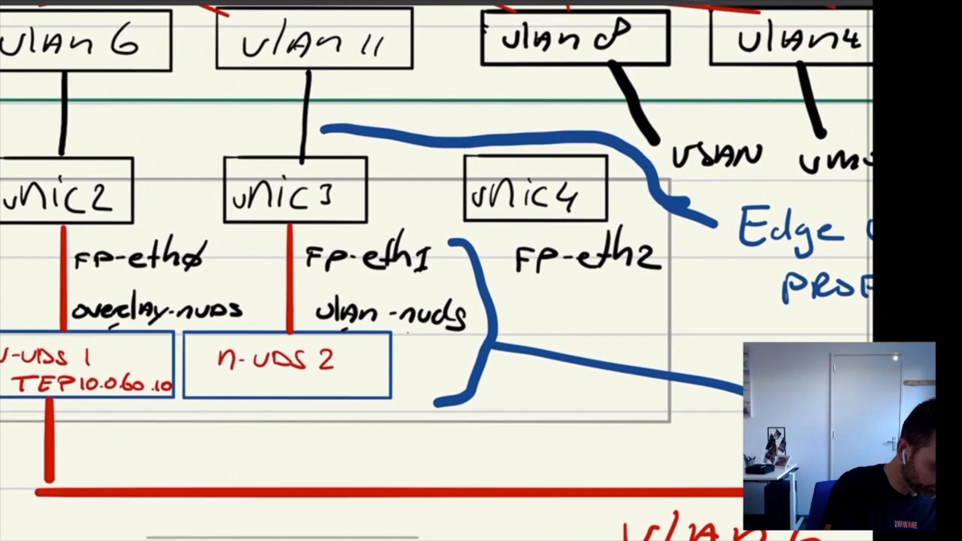
mouse_move(435, 229)
left_mouse_down()
mouse_move(333, 223)
mouse_move(400, 220)
left_mouse_up()
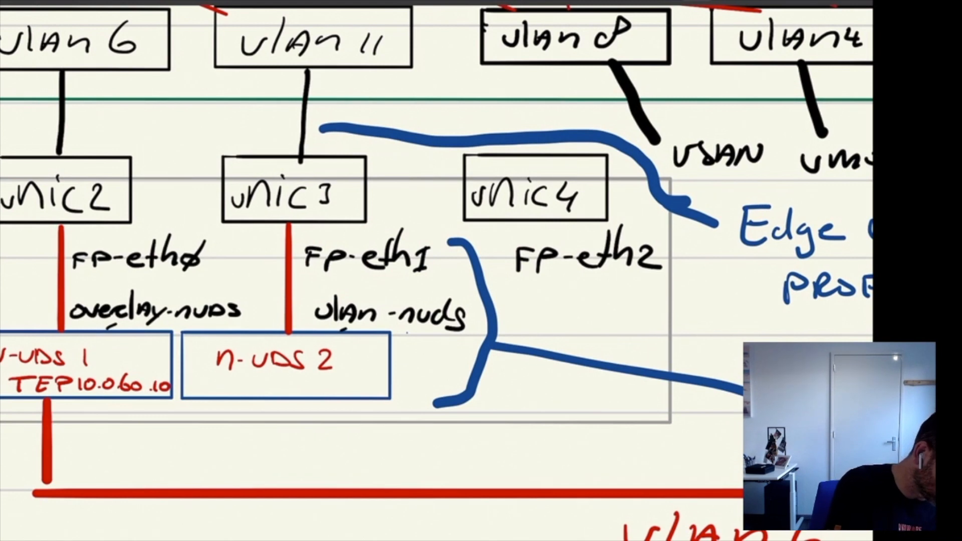
scroll(436, 270, "up", 1)
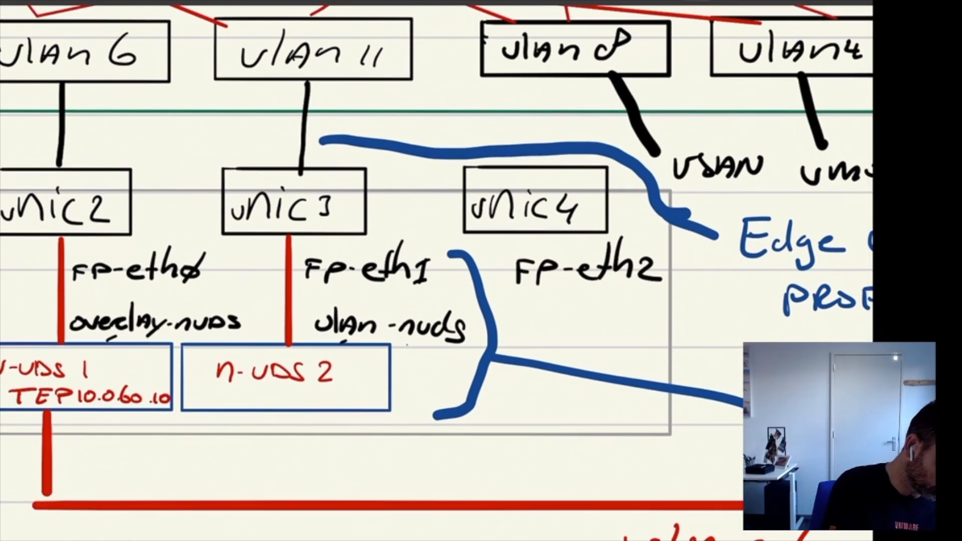
scroll(436, 271, "down", 3)
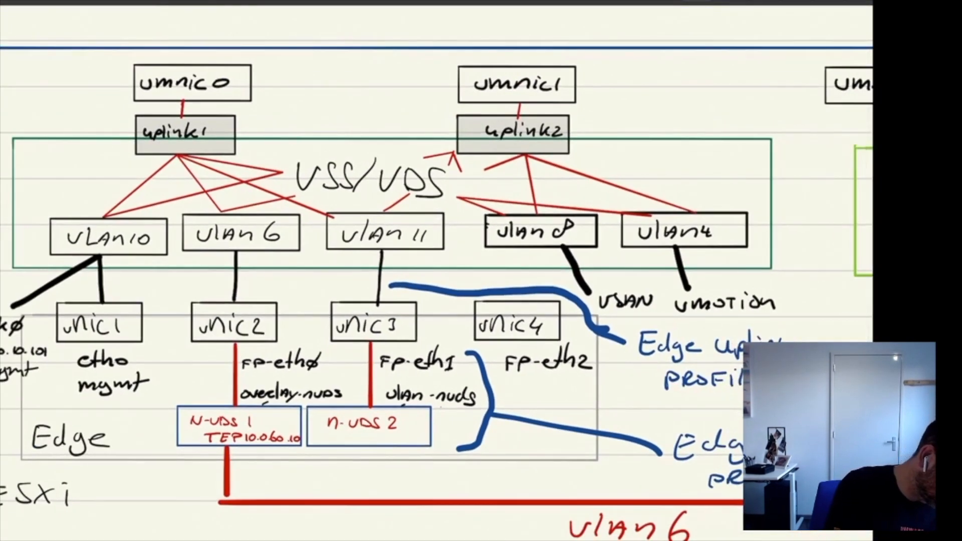
mouse_move(441, 203)
left_mouse_down()
mouse_move(325, 224)
mouse_move(451, 205)
left_mouse_up()
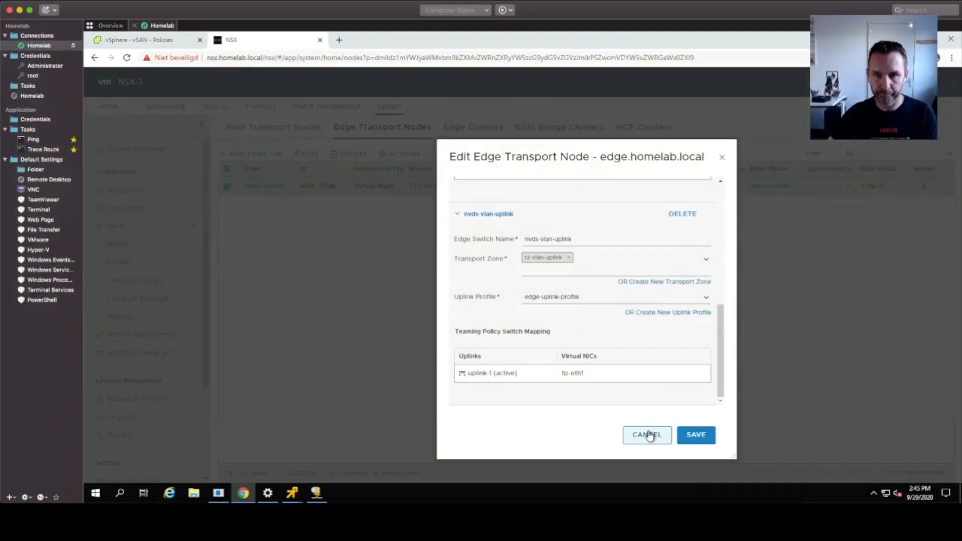
left_click(657, 434)
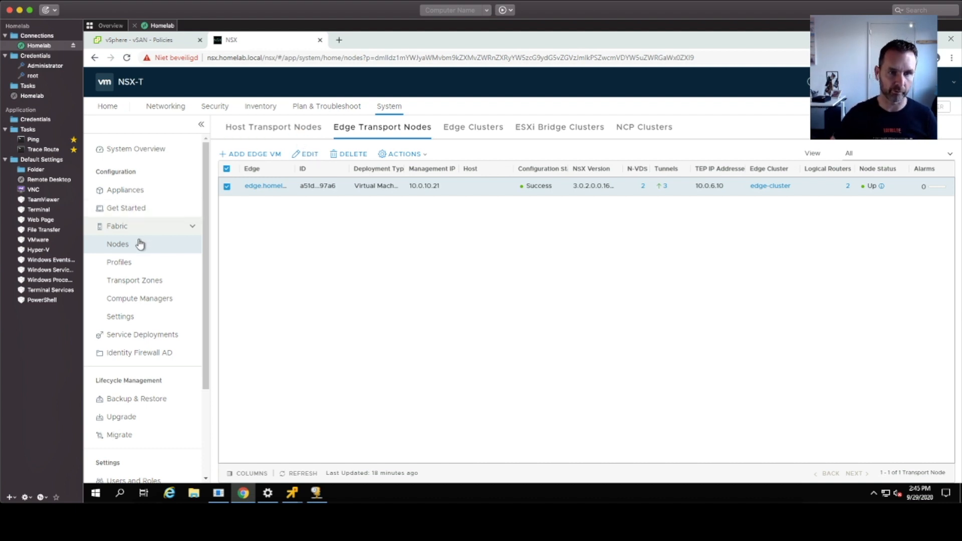
- Open host-uplink-profile for editing and review its teaming policy, active and standby uplinks, transport VLAN and MTU
left_click(121, 262)
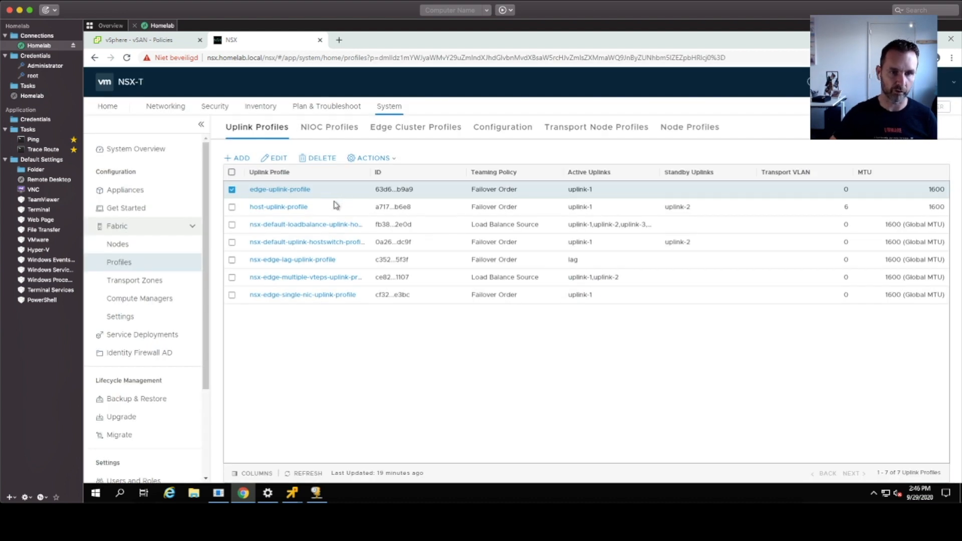
left_click(330, 210)
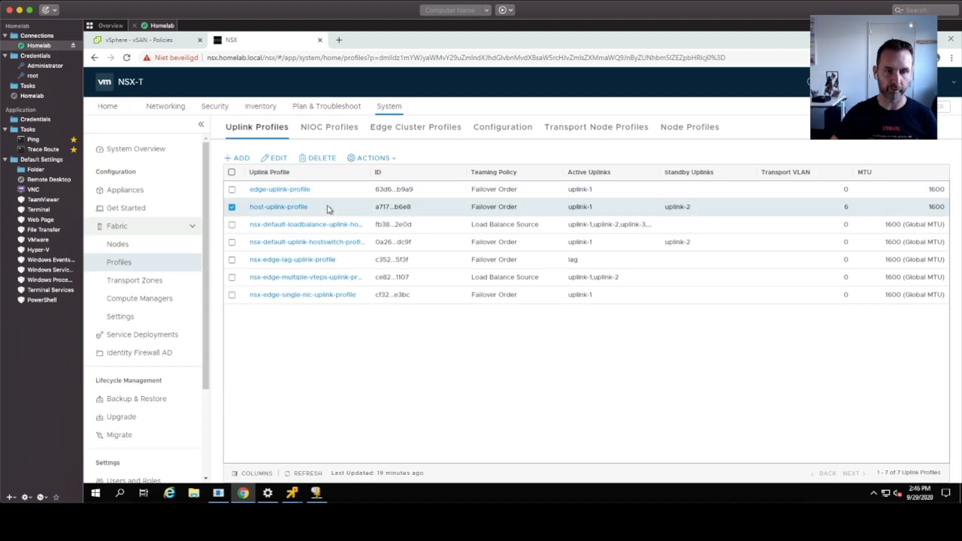
left_click(279, 159)
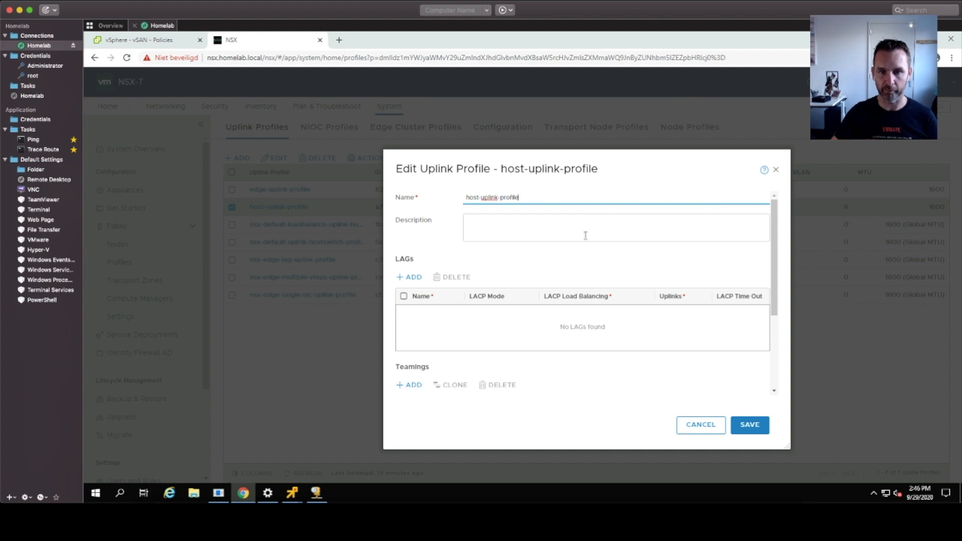
scroll(585, 234, "down", 5)
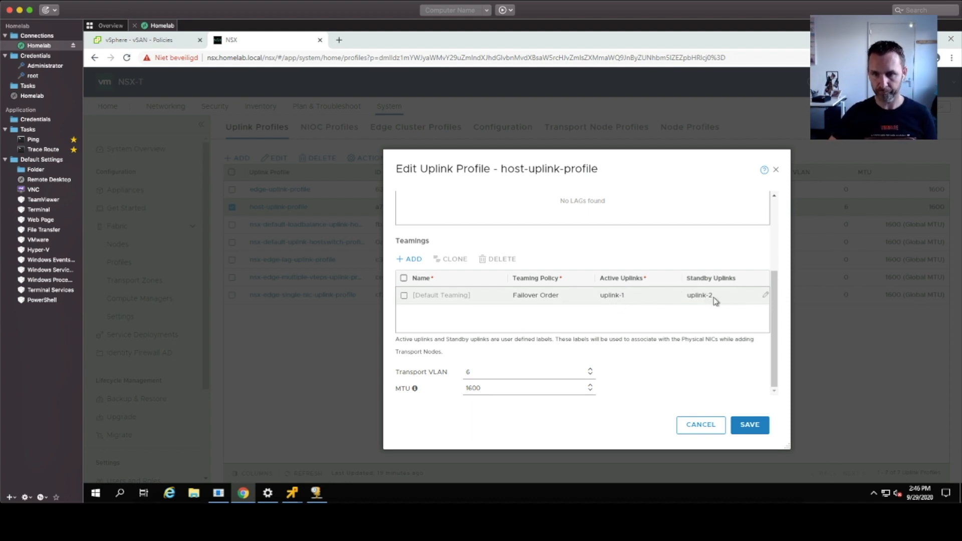
left_click(427, 378)
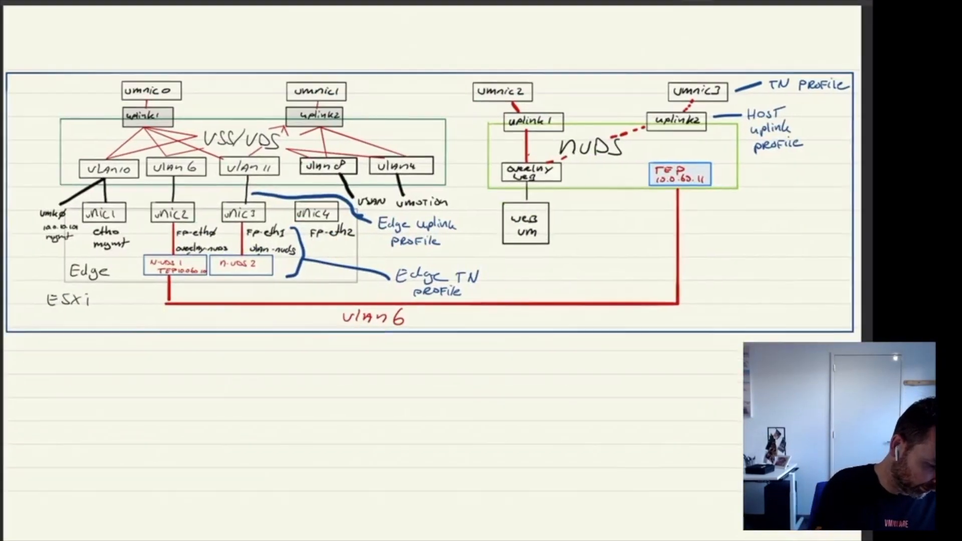
- Focus the diagram on the host N-VDS and circle its uplink1 and uplink2 as the parts defined by the host uplink profile
scroll(366, 320, "up", 5)
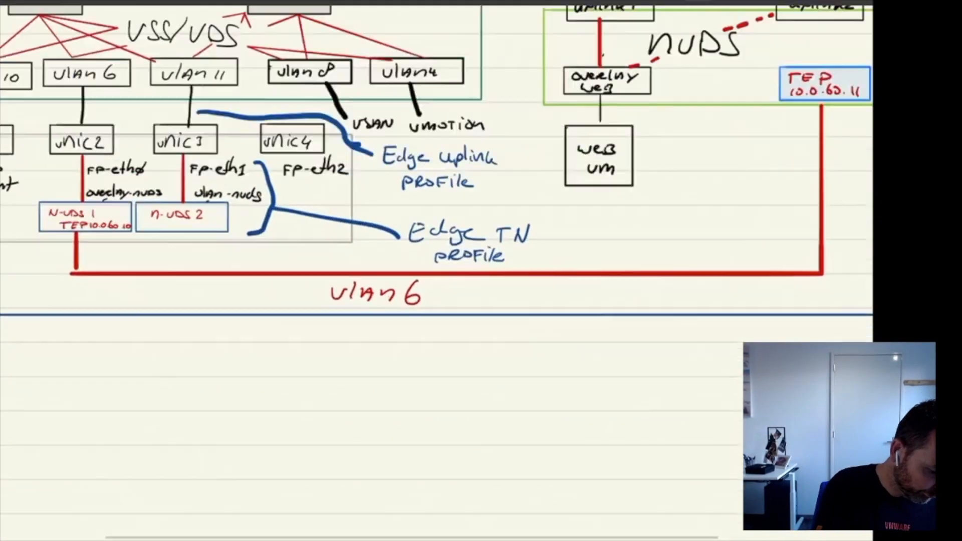
scroll(436, 271, "up", 5)
scroll(436, 270, "right", 8)
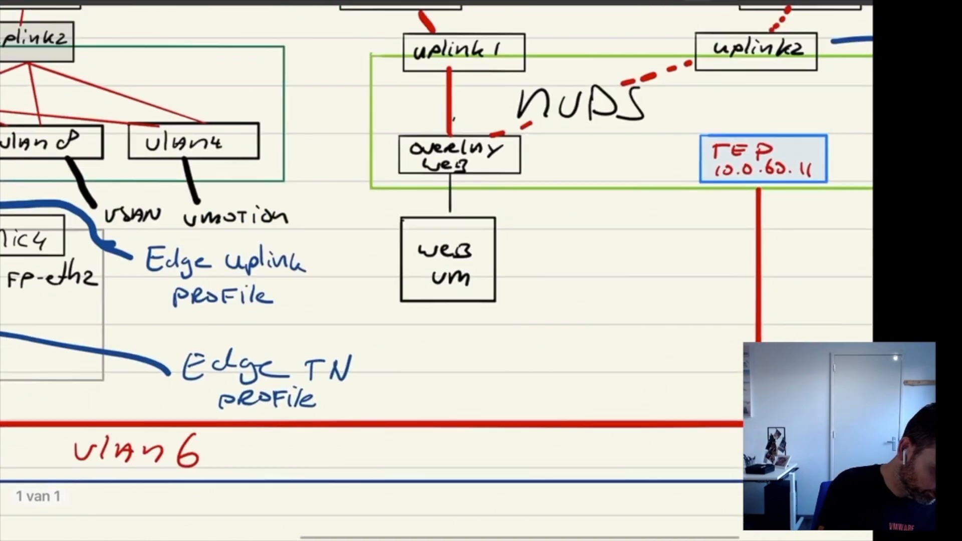
scroll(436, 301, "right", 3)
scroll(436, 301, "up", 1)
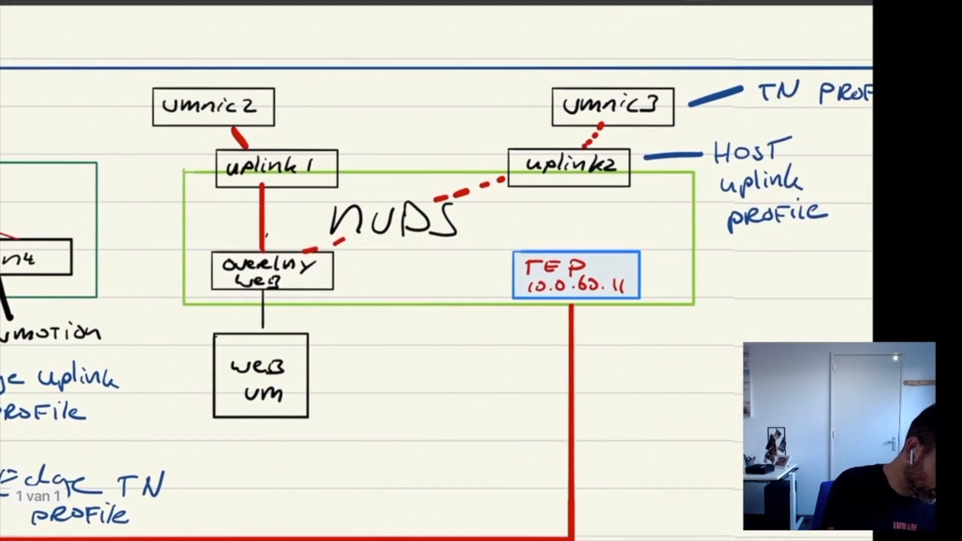
mouse_move(185, 171)
left_mouse_down()
mouse_move(184, 306)
mouse_move(705, 299)
mouse_move(646, 176)
mouse_move(185, 173)
left_mouse_up()
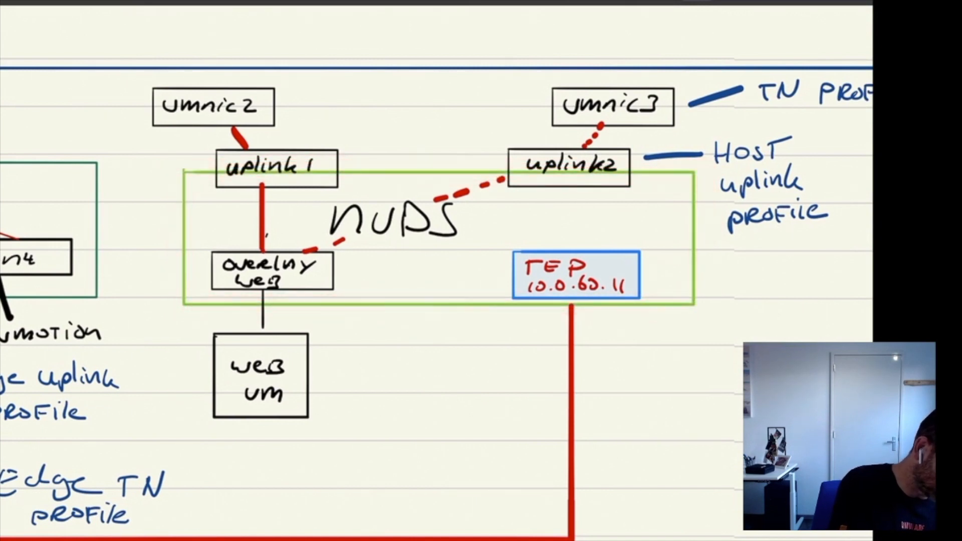
left_click_drag(301, 143, 342, 150)
left_click_drag(342, 185, 308, 136)
mouse_move(629, 145)
left_mouse_down()
mouse_move(491, 188)
mouse_move(526, 143)
left_mouse_up()
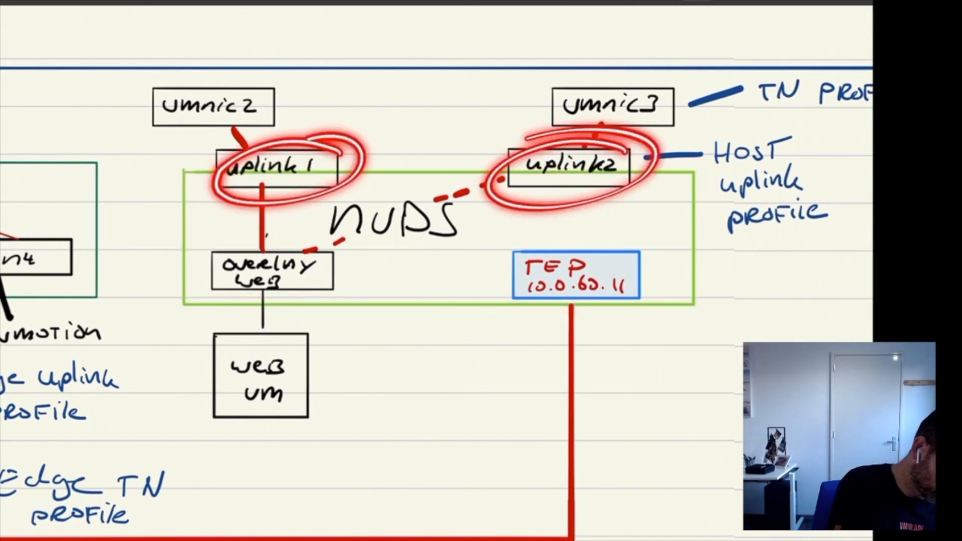
- Trace the active and standby paths from the web overlay to the host uplinks and vmnics in the diagram, and close host-uplink-profile without saving
left_click_drag(262, 251, 262, 182)
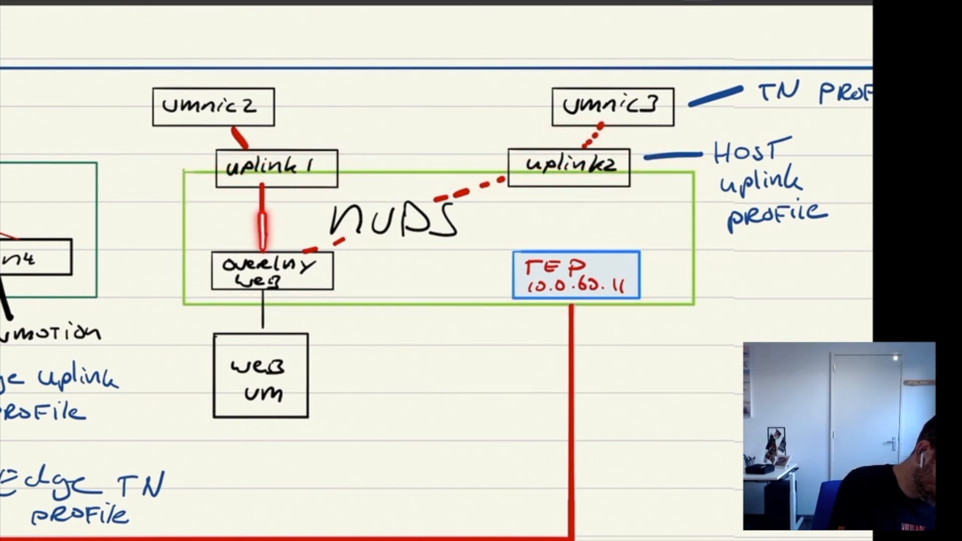
left_click_drag(304, 251, 439, 199)
left_click_drag(452, 196, 469, 188)
left_click_drag(486, 185, 500, 179)
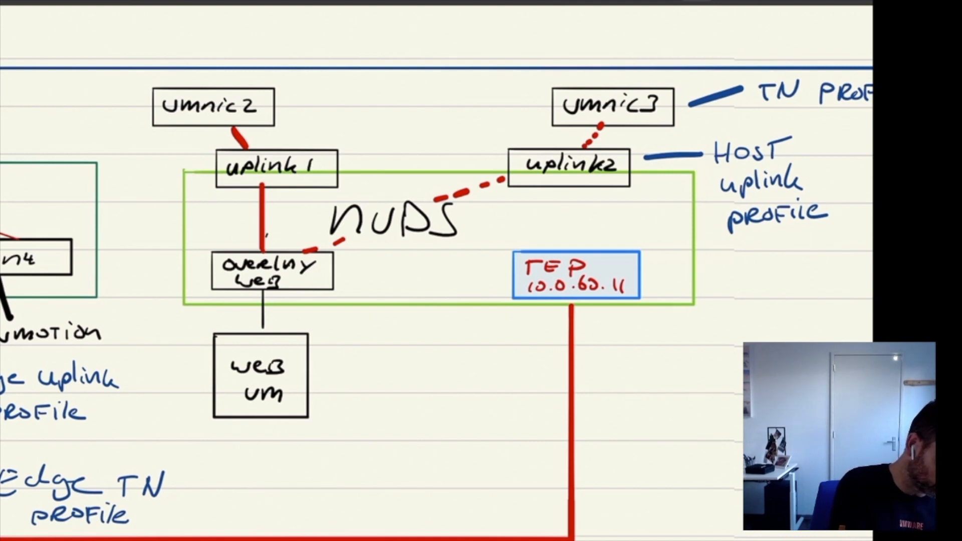
mouse_move(275, 86)
left_mouse_down()
mouse_move(235, 136)
mouse_move(273, 90)
left_mouse_up()
mouse_move(654, 86)
left_mouse_down()
mouse_move(571, 123)
mouse_move(659, 93)
left_mouse_up()
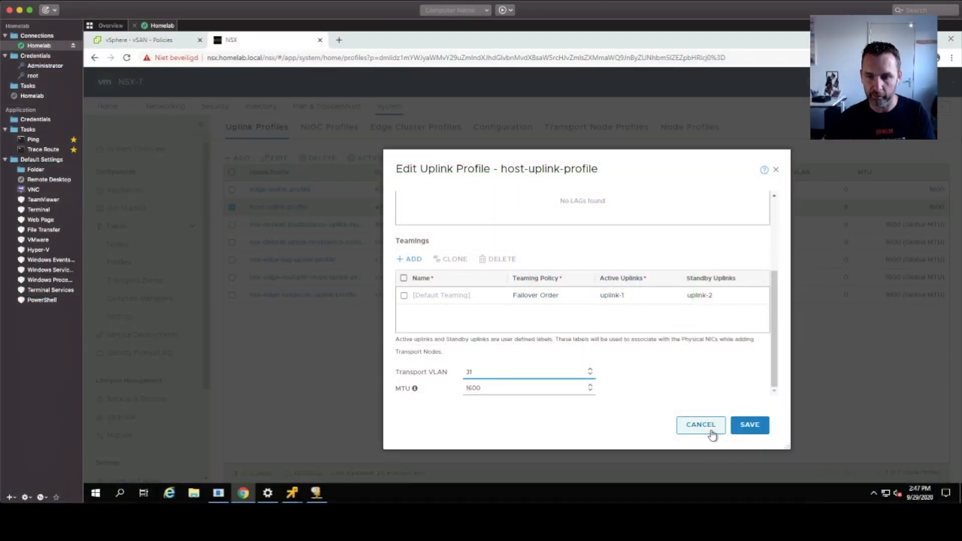
left_click(712, 434)
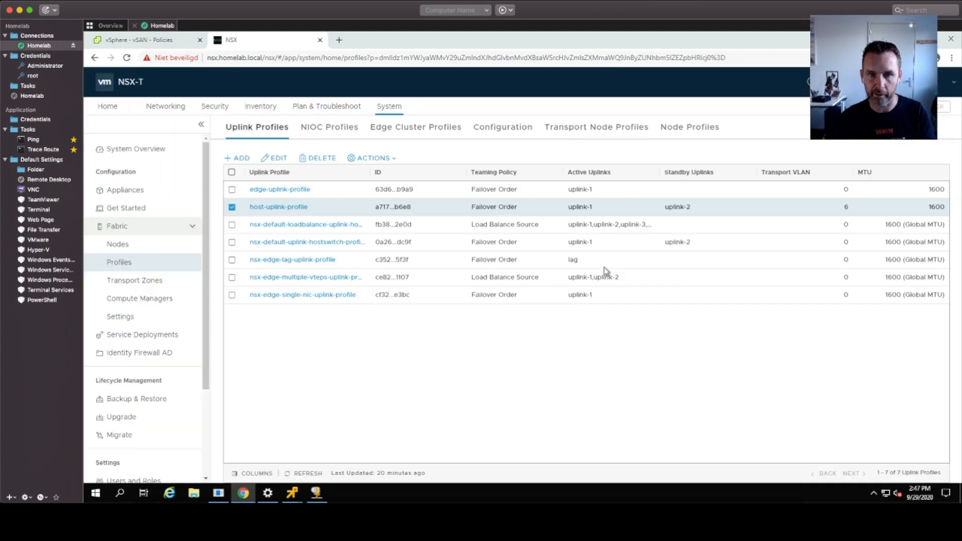
- Select the cluster among the host transport nodes and open transport-node-profile for editing
left_click(151, 244)
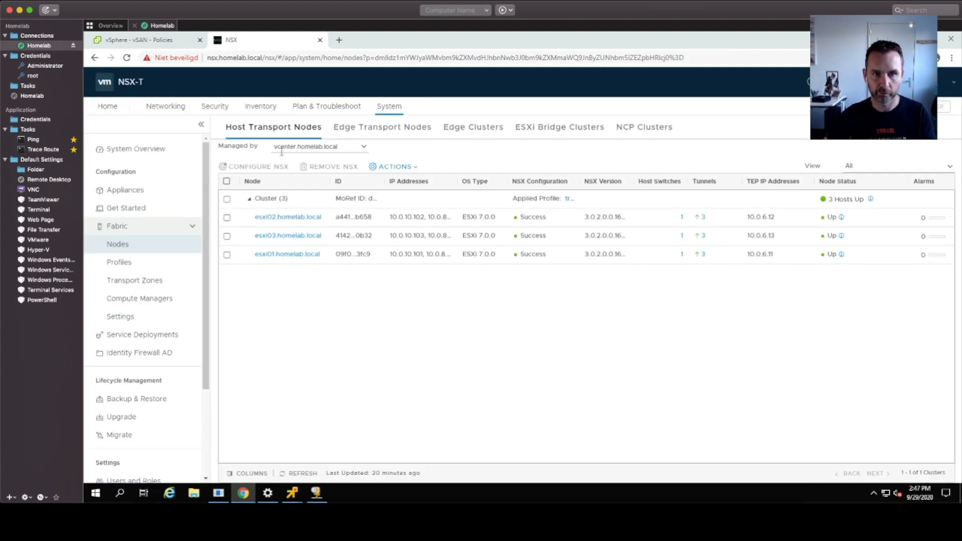
left_click(227, 199)
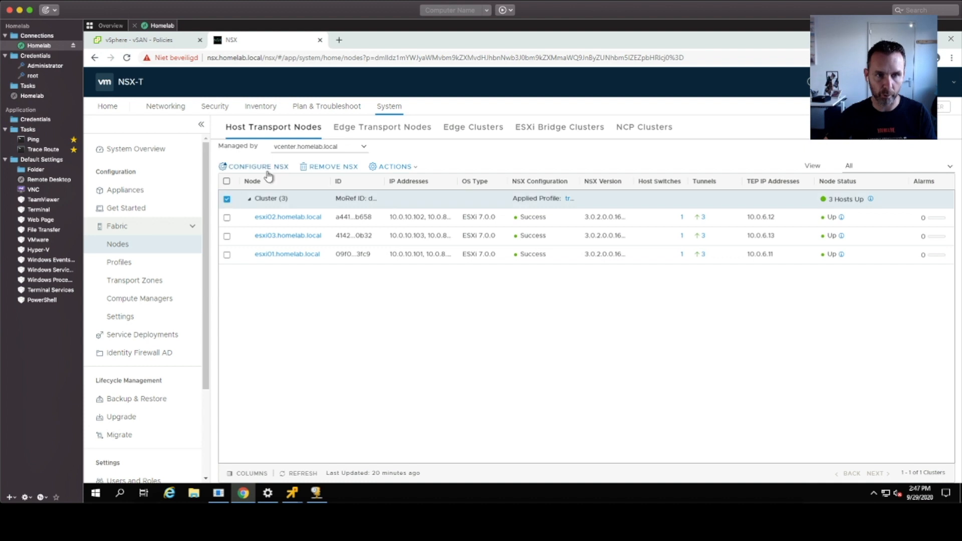
left_click(157, 263)
left_click(579, 127)
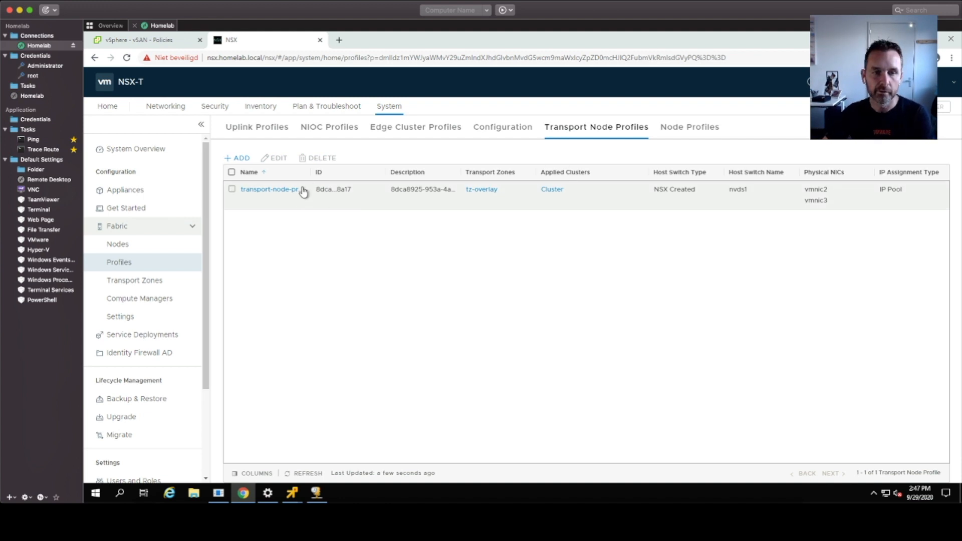
left_click_drag(310, 175, 361, 174)
left_click(232, 189)
left_click(276, 158)
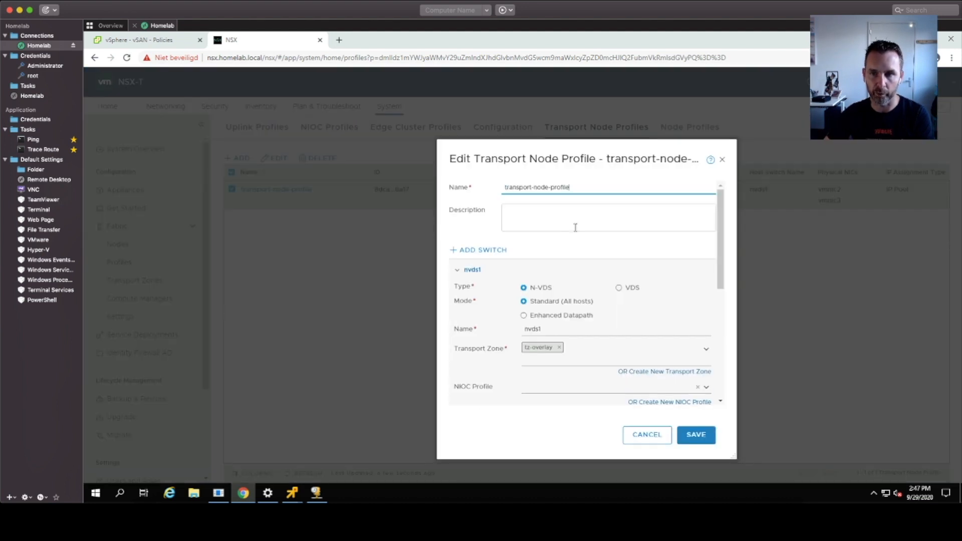
- Review the type, mode, name and transport zone of switch nvds1 in the transport node profile
scroll(550, 224, "down", 2)
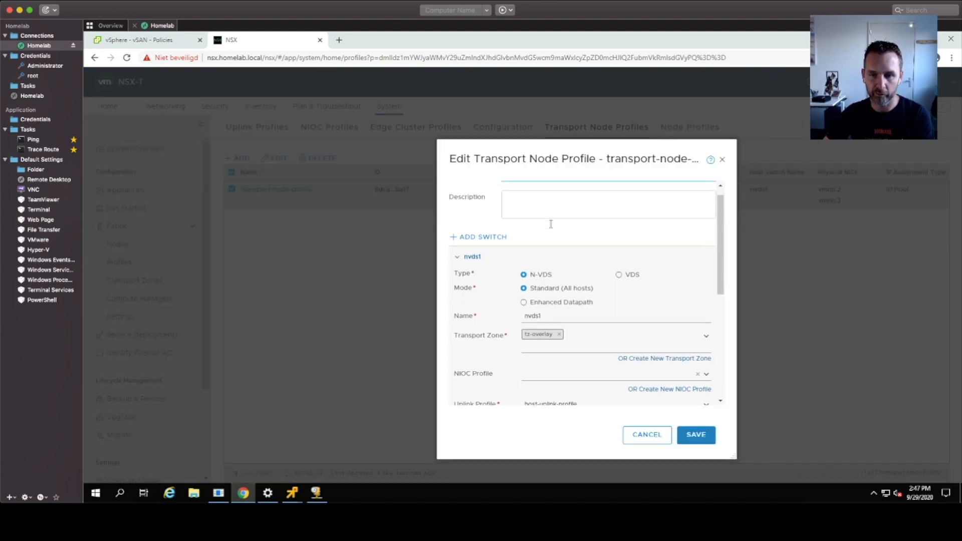
scroll(550, 224, "up", 2)
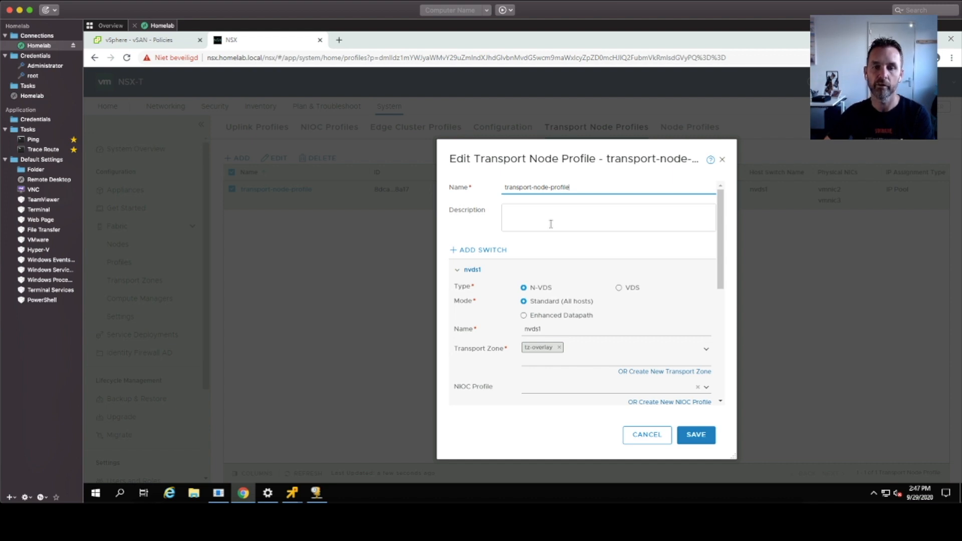
scroll(550, 224, "down", 5)
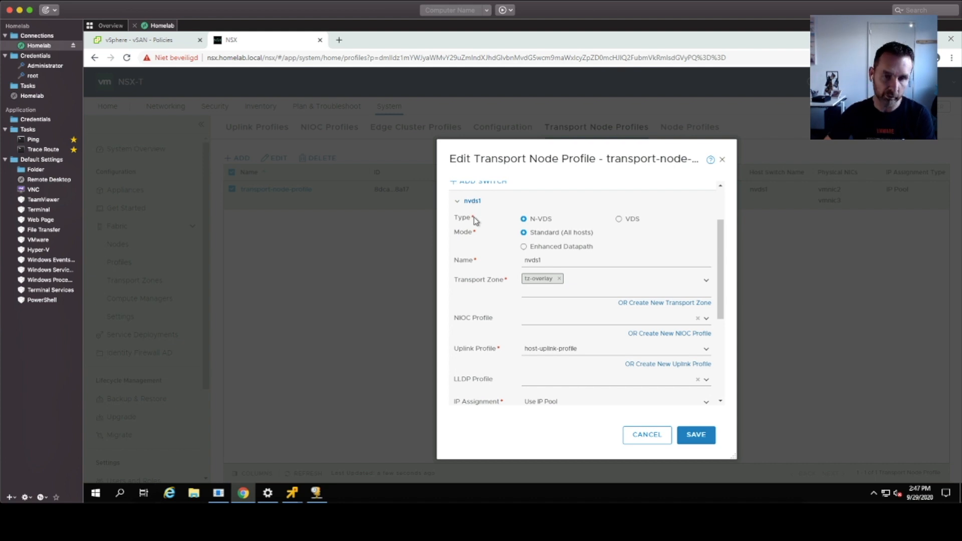
scroll(521, 218, "up", 1)
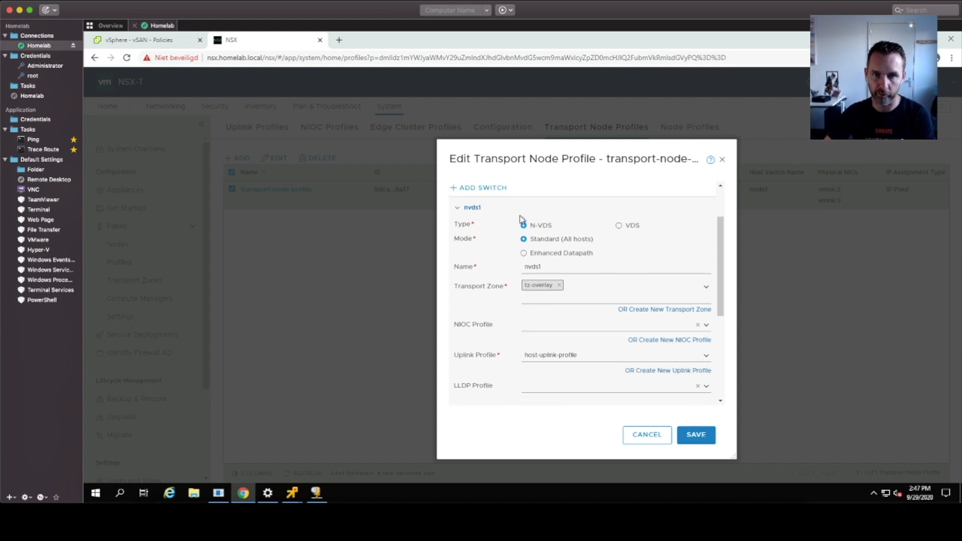
scroll(562, 229, "down", 2)
left_click(558, 231)
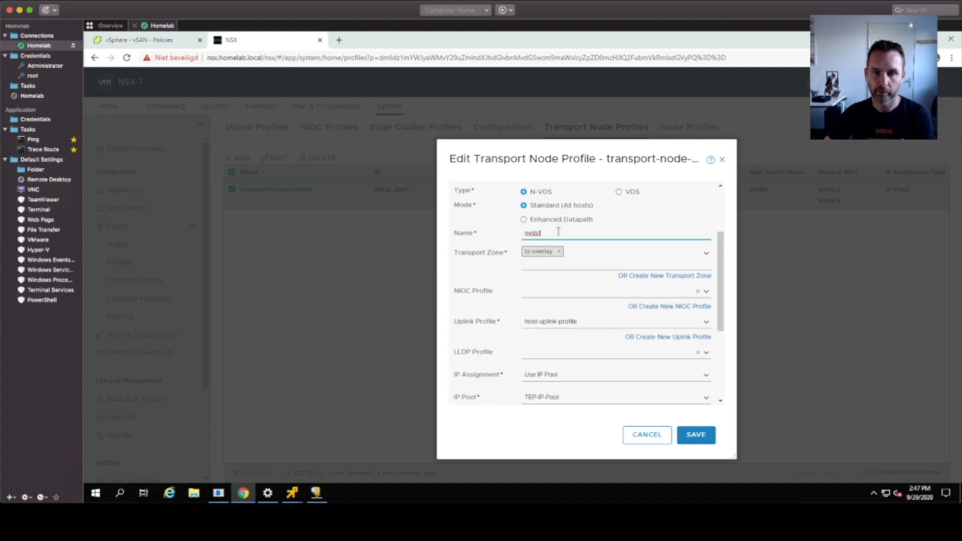
scroll(559, 233, "down", 1)
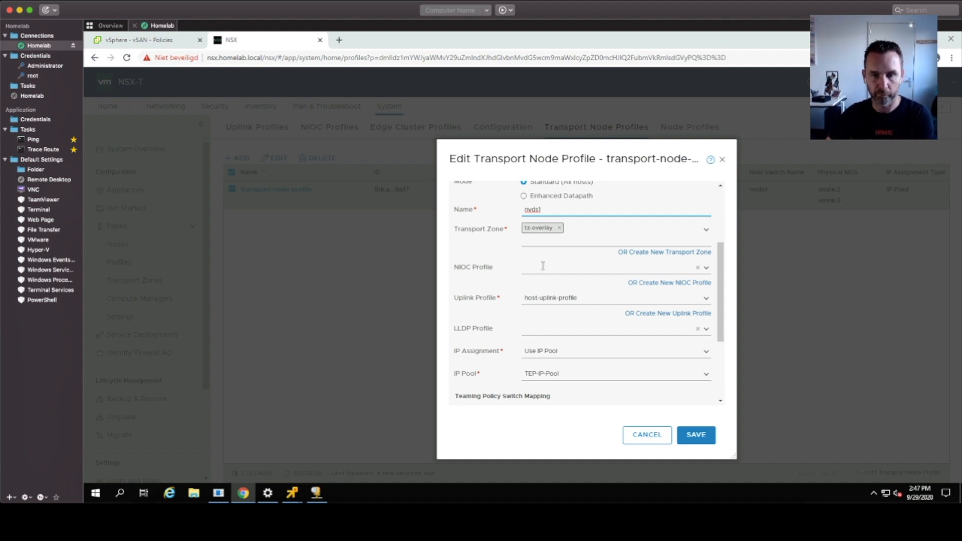
scroll(543, 265, "down", 2)
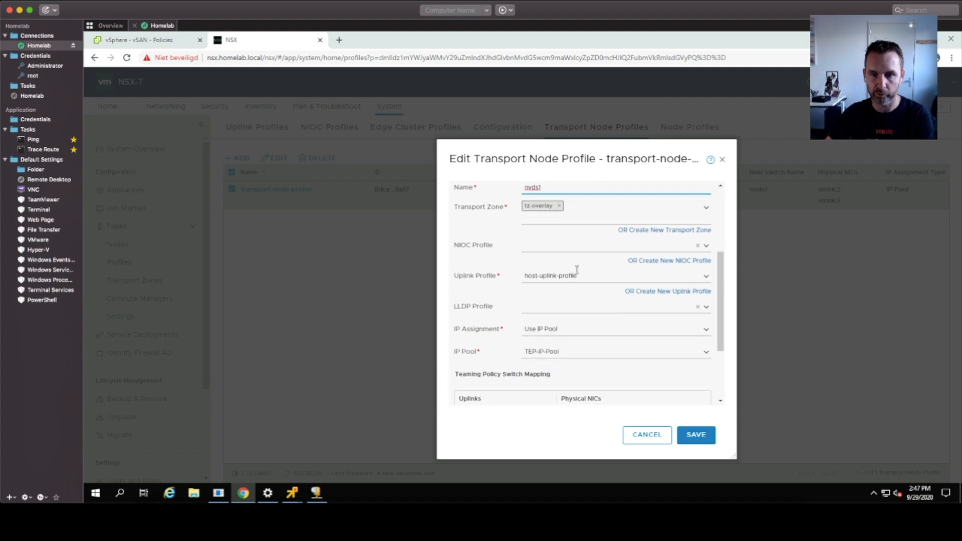
- Check the profile's uplink profile, IP assignment and uplink-to-physical-NIC mapping, and close it without saving
left_click(577, 270)
double_click(542, 276)
left_click(551, 300)
scroll(585, 296, "down", 1)
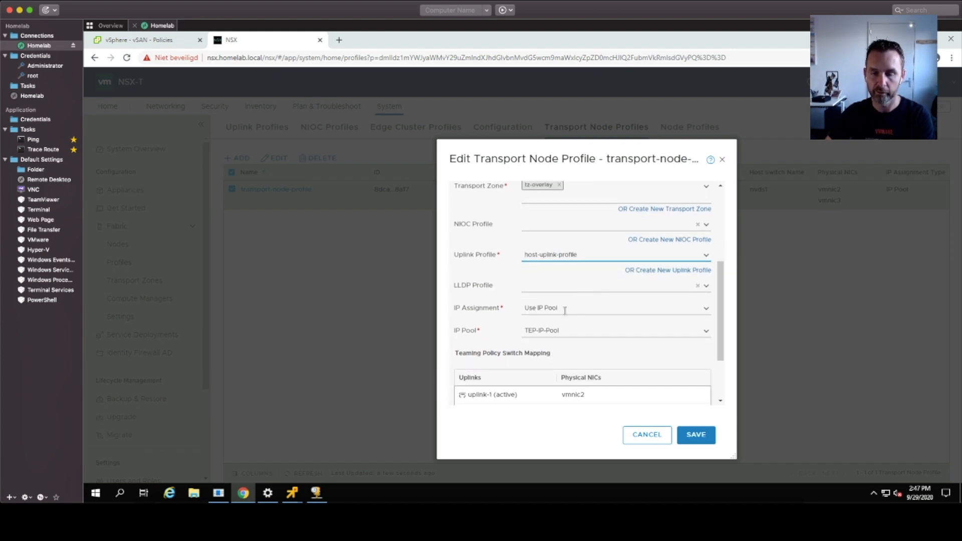
scroll(562, 312, "down", 2)
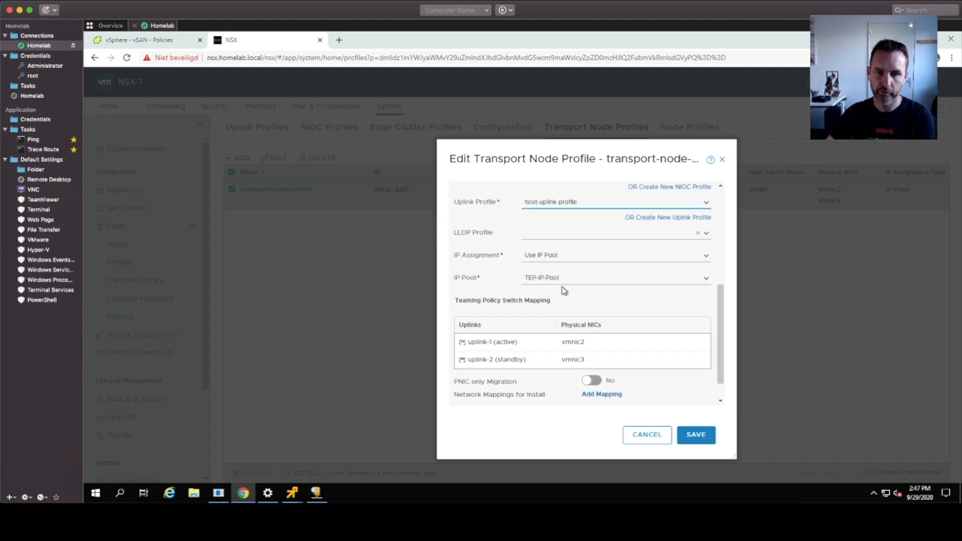
scroll(564, 289, "down", 1)
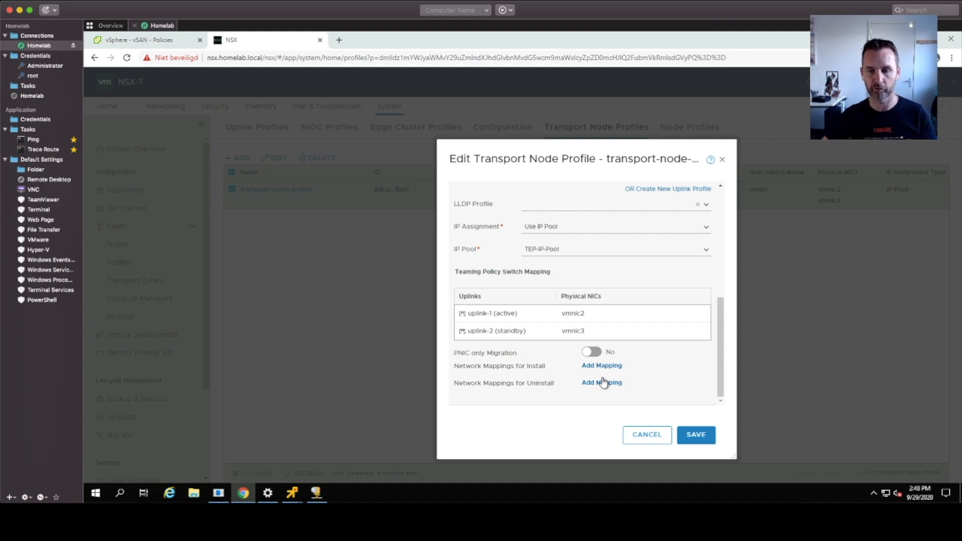
left_click(651, 435)
- Check which transport node profile the cluster's NSX configuration uses, cancel it, and highlight the TEP IP address of esxi02
left_click(116, 245)
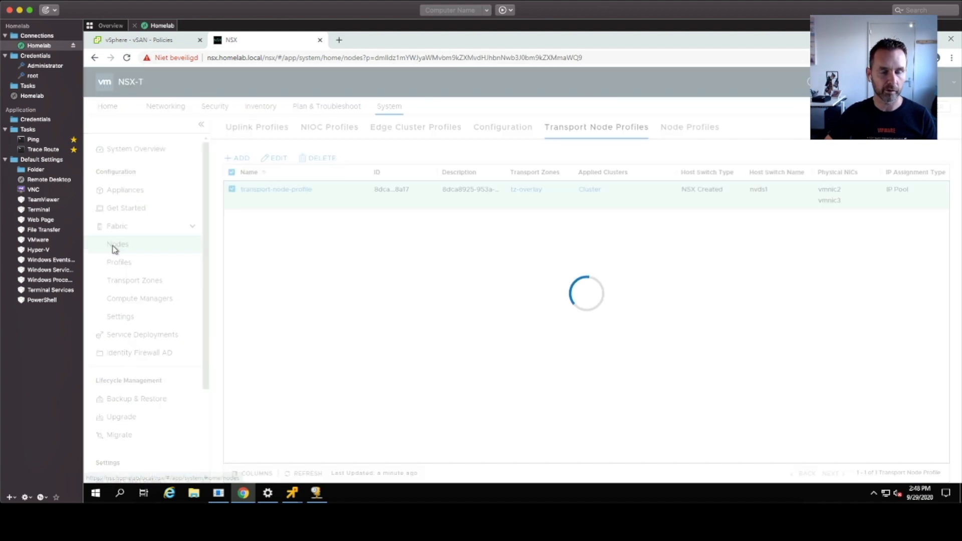
left_click(262, 169)
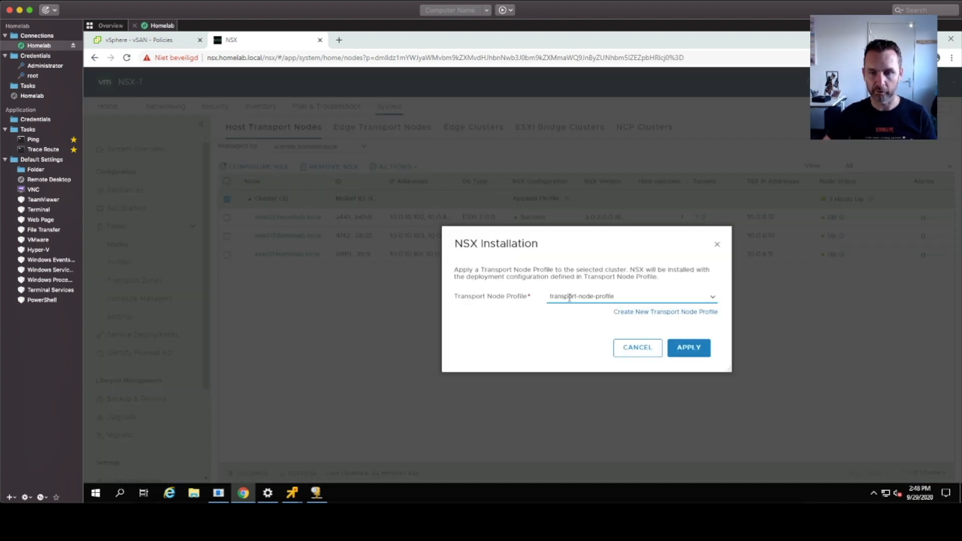
left_click(589, 296)
left_click(639, 345)
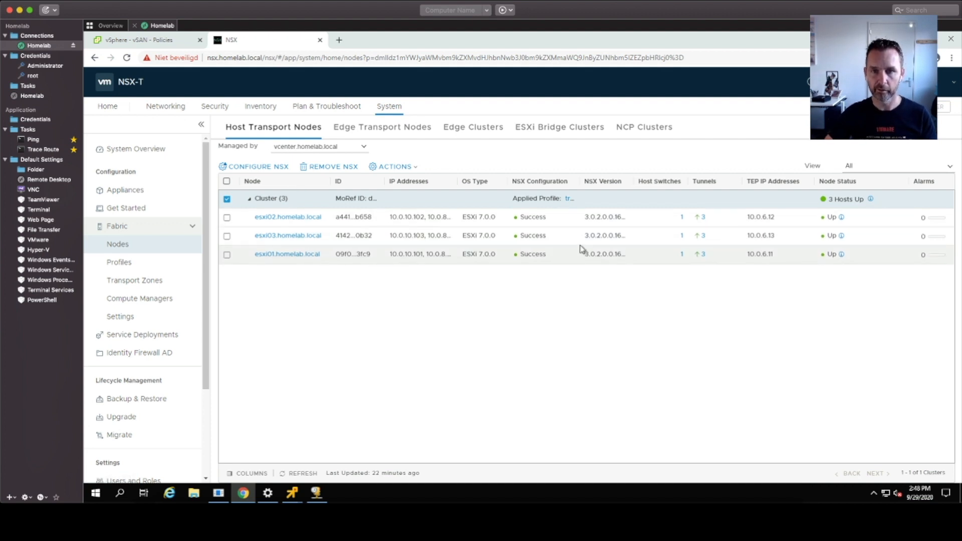
left_click_drag(773, 215, 715, 214)
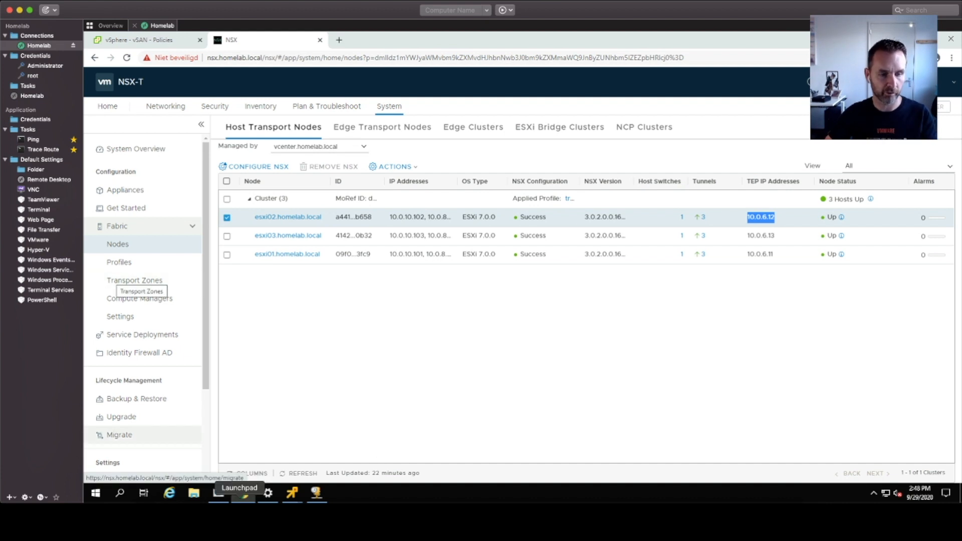
- Switch to iTerm, review the VLAN interfaces in the VyOS router configuration, and bring up the zsh session
left_click(217, 517)
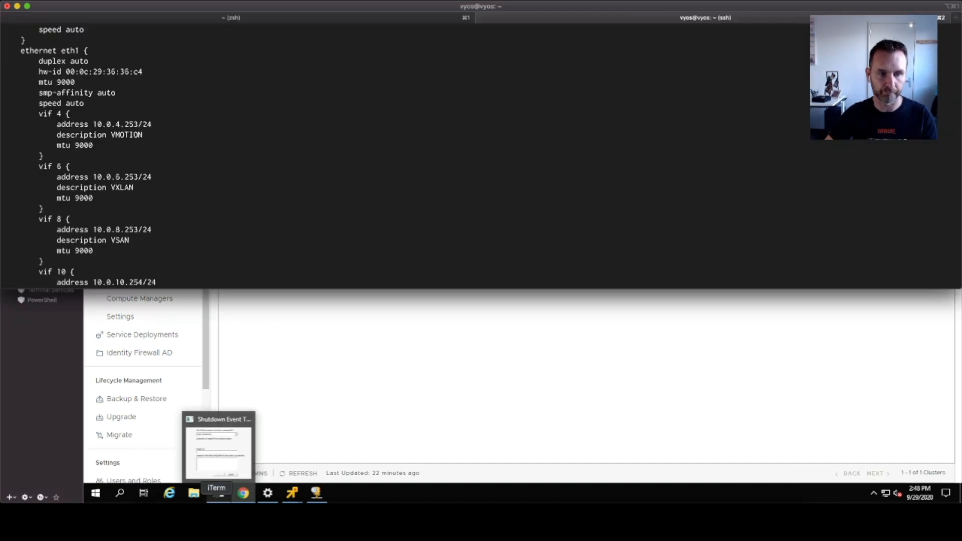
scroll(481, 150, "down", 6)
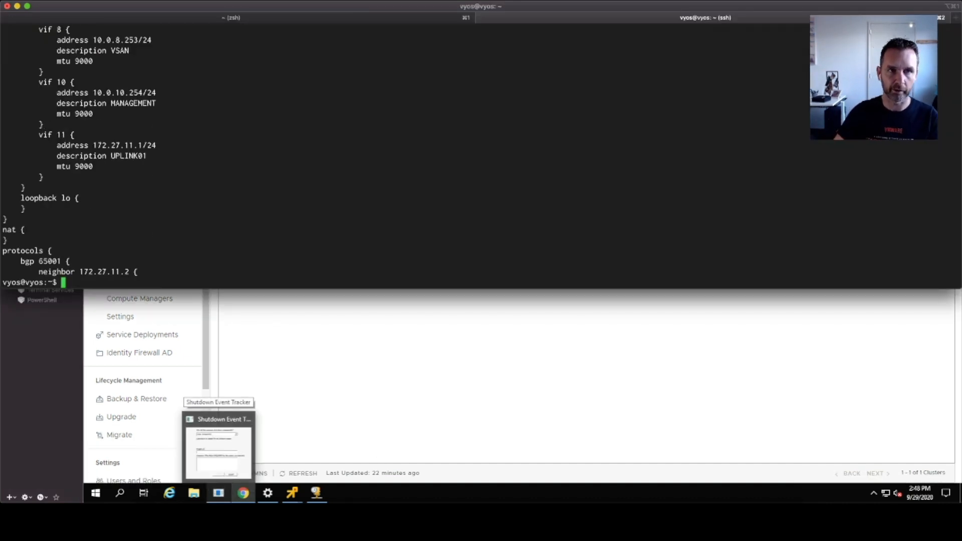
left_click(245, 16)
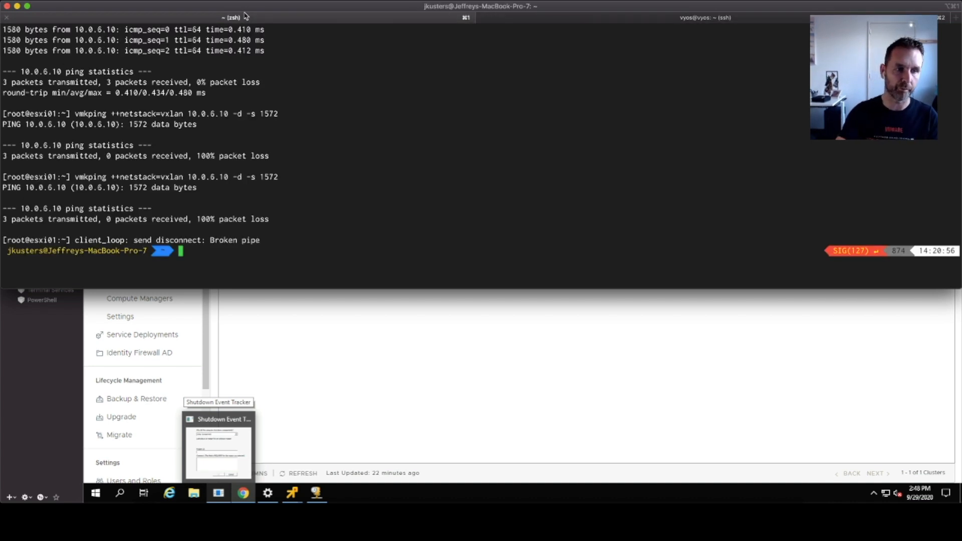
- Open an SSH session to 10.0.10.101 as root and enter the account password
type("ssh root@10.0.10.101")
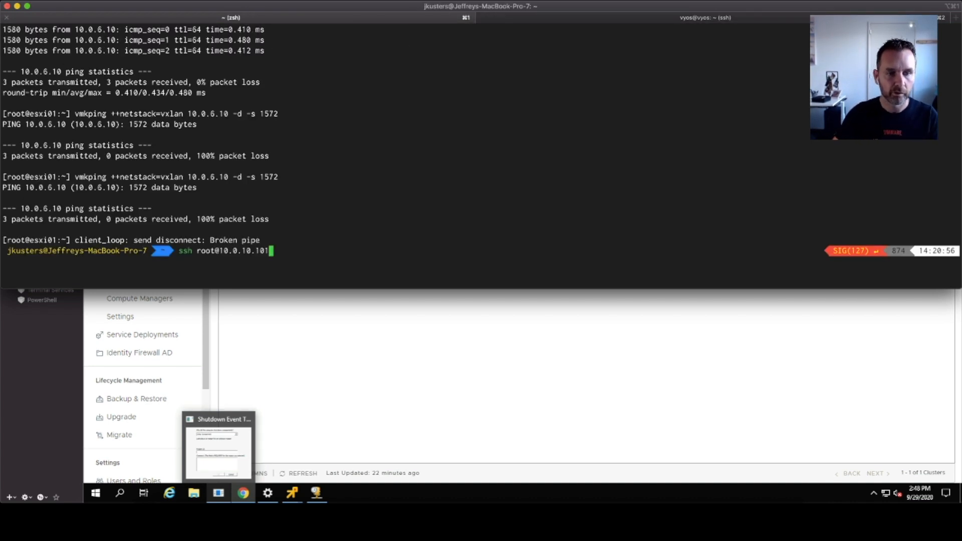
key("Return")
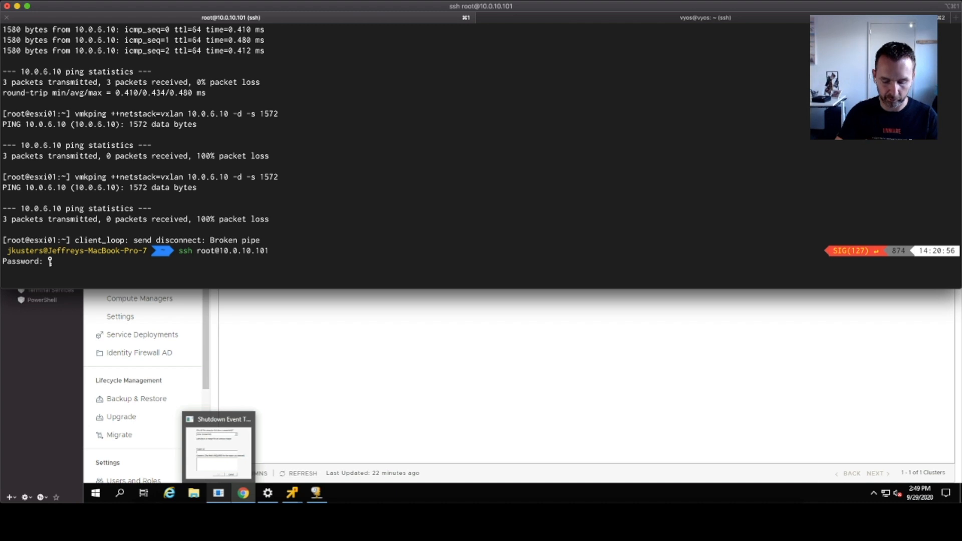
key("Return")
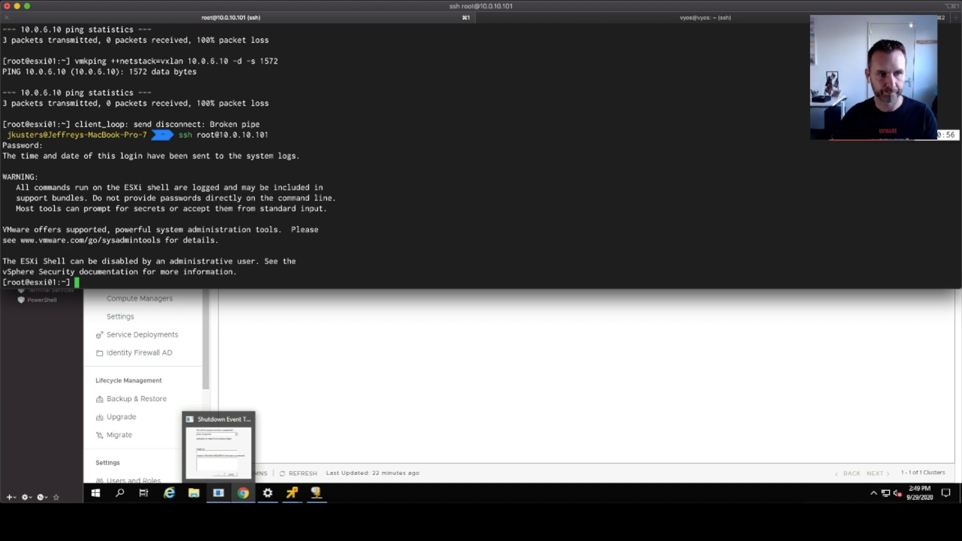
- Run vmkping against the edge TEP 10.0.6.10 on the vxlan netstack, with no fragmentation and packet size 1572
key("Up")
key("Up")
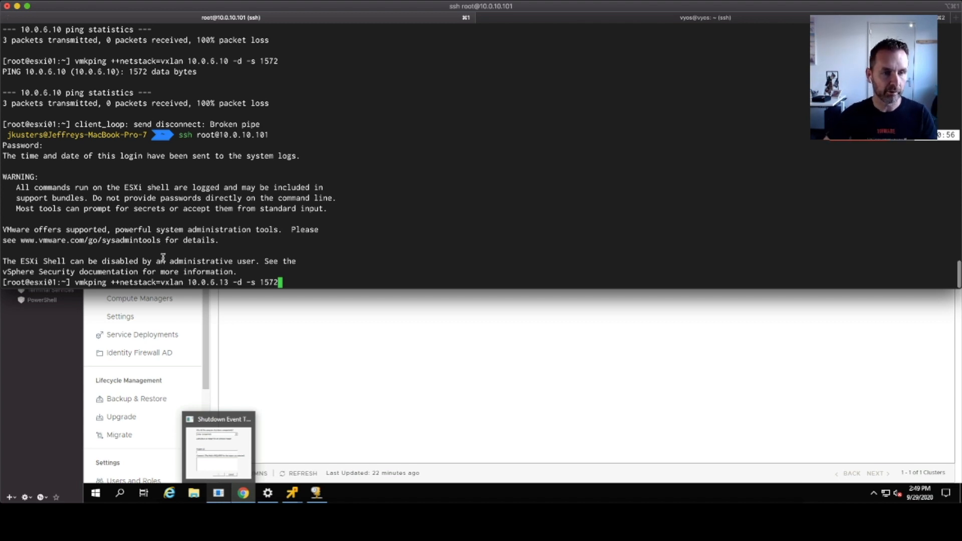
double_click(169, 282)
left_click(308, 282)
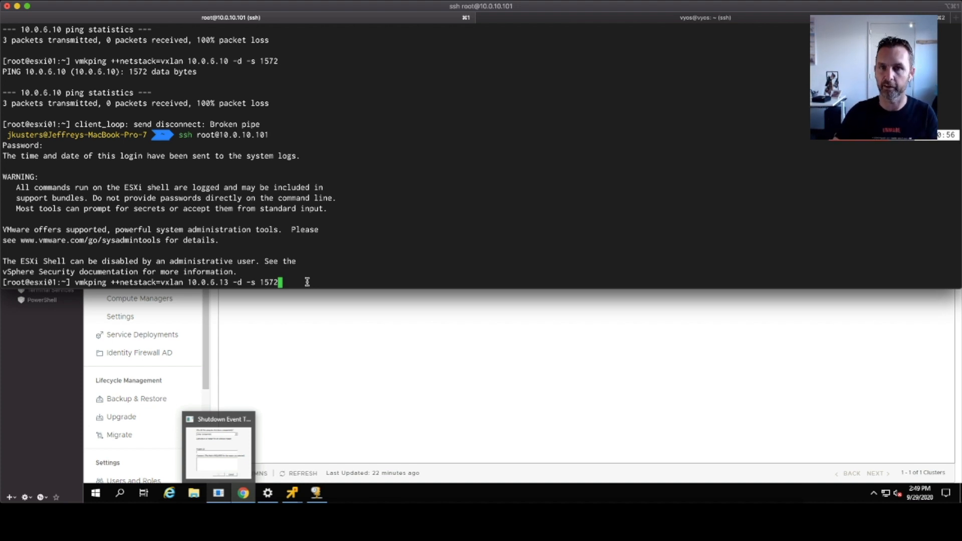
key("Left")
key("Left")
key("Left")
key("Left")
key("Left")
key("Left")
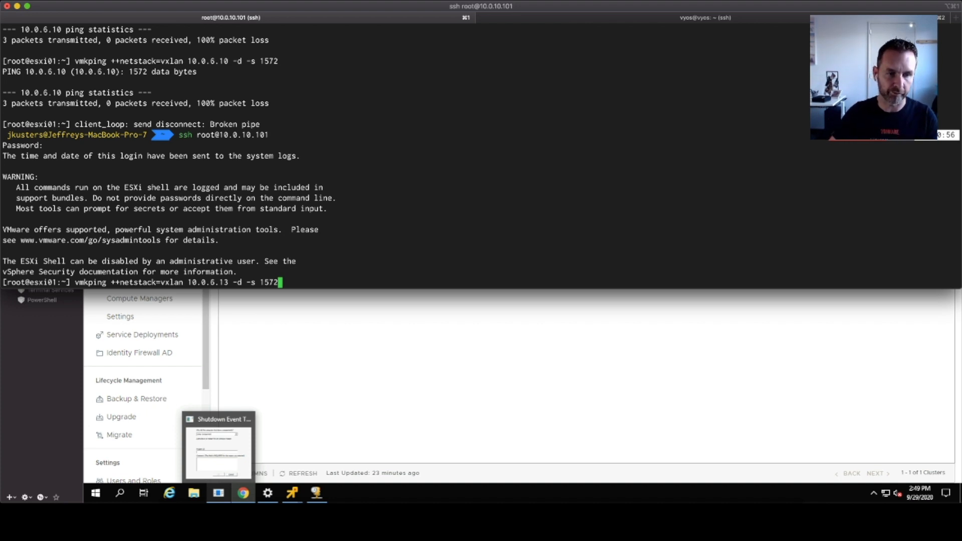
key("Right")
key("Right")
key("Right")
key("BackSpace")
type("0")
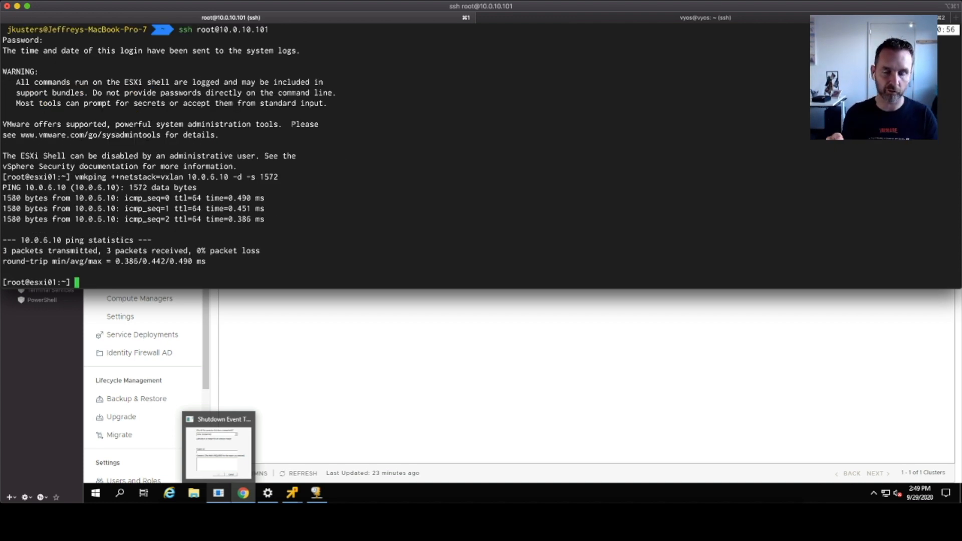
- Repeat the vmkping test with packet size 1572 against the TEP address 10.0.6.11
key("Up")
key("Left")
key("Left")
key("Left")
key("Left")
key("Left")
key("Left")
key("Left")
key("Left")
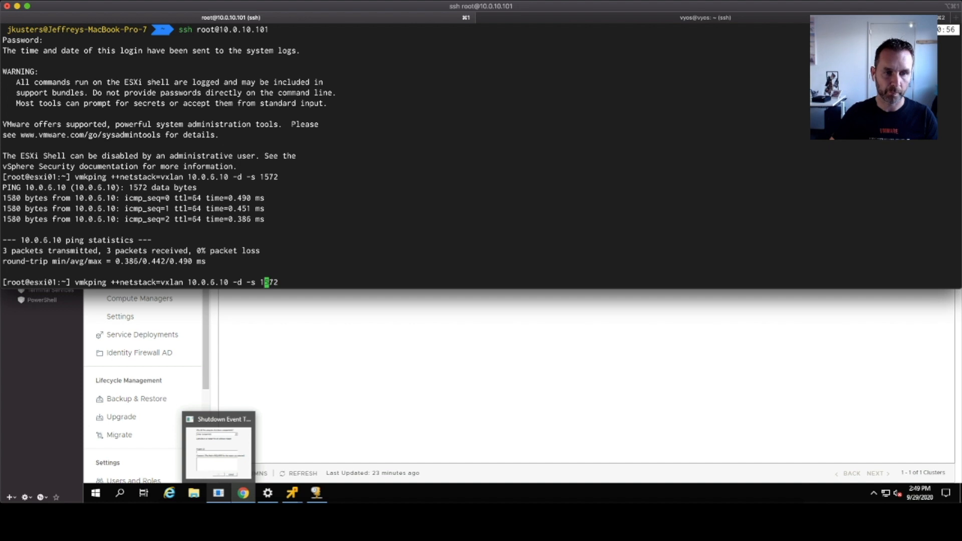
key("BackSpace")
type("1")
key("Return")
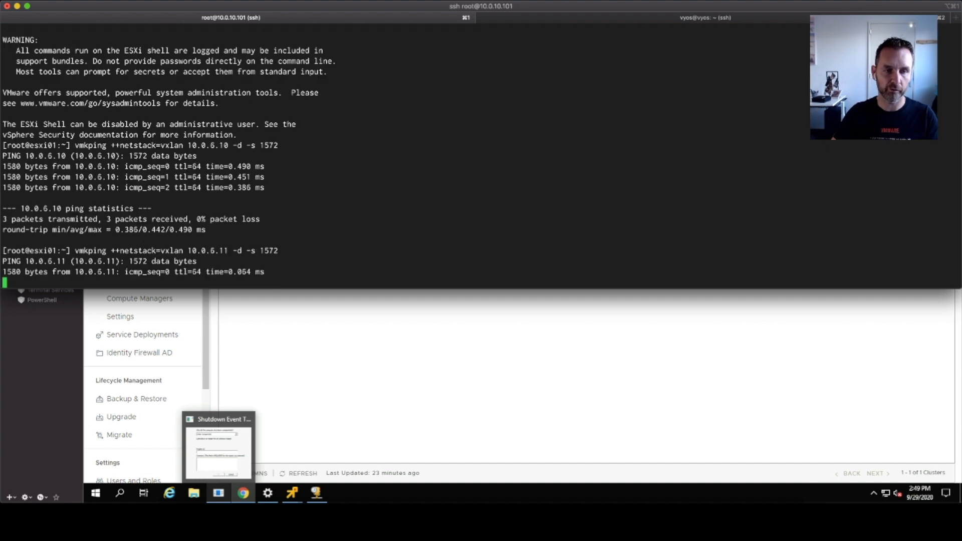
- Stop the running ping and repeat the vmkping test against the TEP address 10.0.6.12
key("ctrl+c")
key("Up")
key("Left")
key("Left")
key("Left")
key("Left")
key("Left")
key("Left")
key("Left")
key("Left")
key("Left")
key("Left")
key("Left")
key("BackSpace")
type("2")
key("Return")
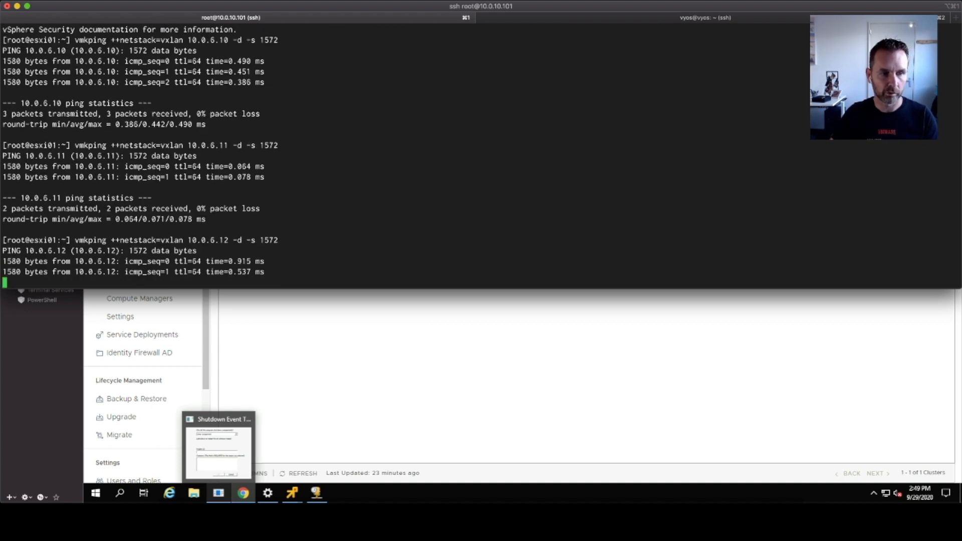
- Stop the running ping, repeat the vmkping test against the TEP address 10.0.6.13, and end it
key("ctrl+c")
key("Up")
key("Left")
key("Left")
key("Left")
key("Left")
key("Left")
key("Left")
key("Left")
key("Left")
key("Left")
key("Left")
key("BackSpace")
type("3")
key("Return")
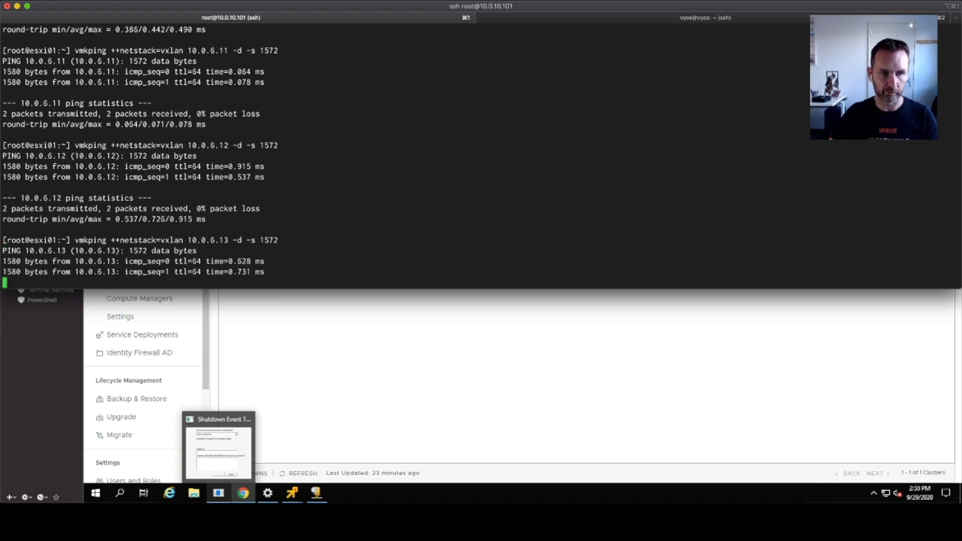
key("ctrl+c")
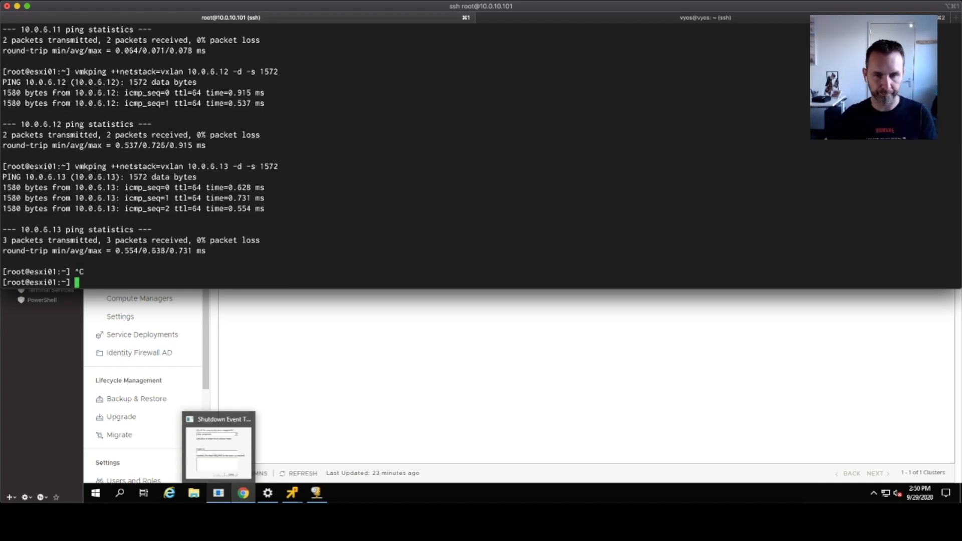
- Switch back to NSX-T Manager, check the transport node membership of edge-cluster, and cancel without saving
left_click(479, 311)
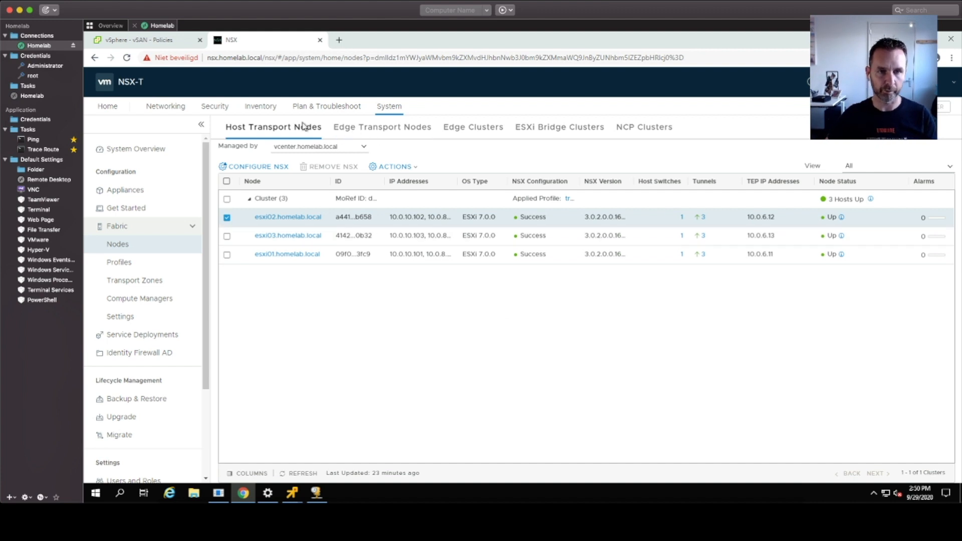
left_click(494, 134)
left_click(227, 191)
left_click(277, 156)
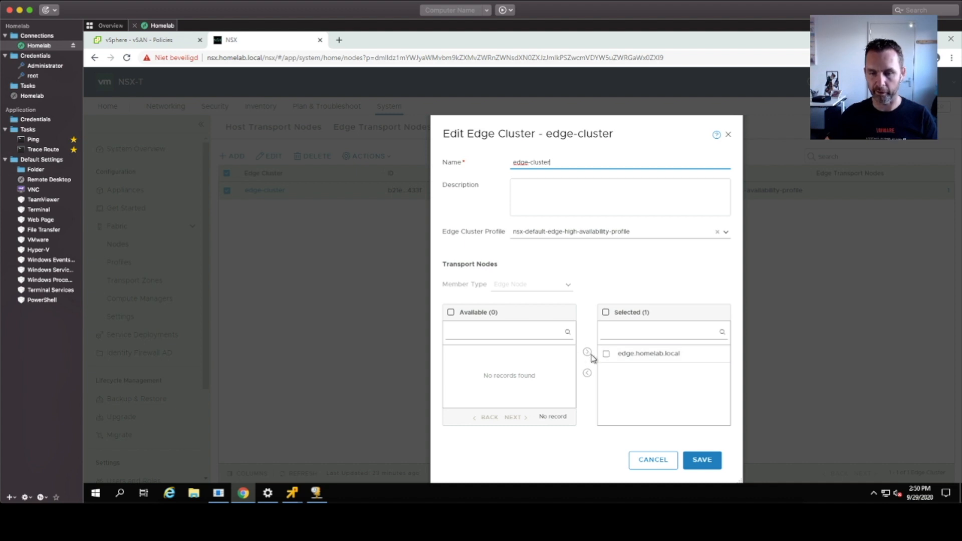
left_click(660, 464)
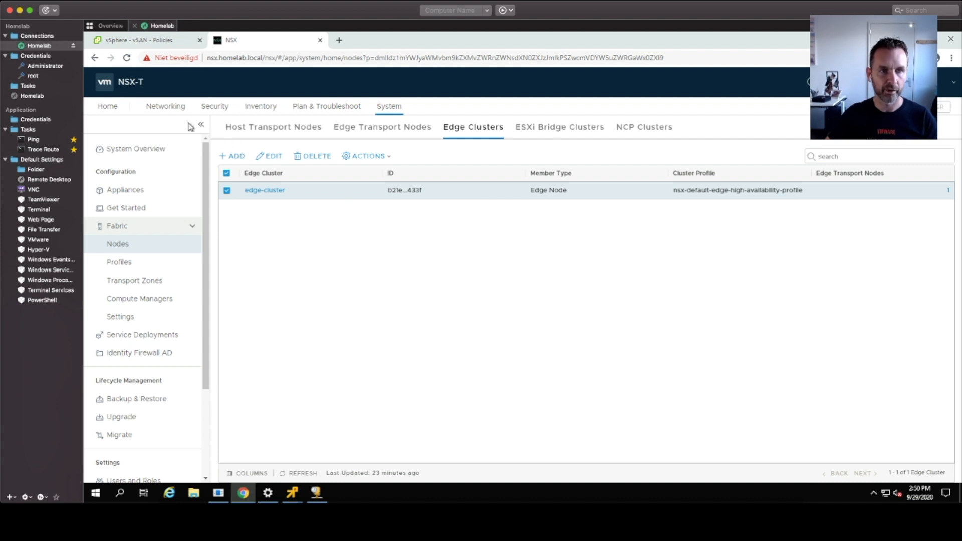
- Open the Tier-0 gateway T0-LR for editing and review its HA mode, failover and edge cluster settings
left_click(168, 106)
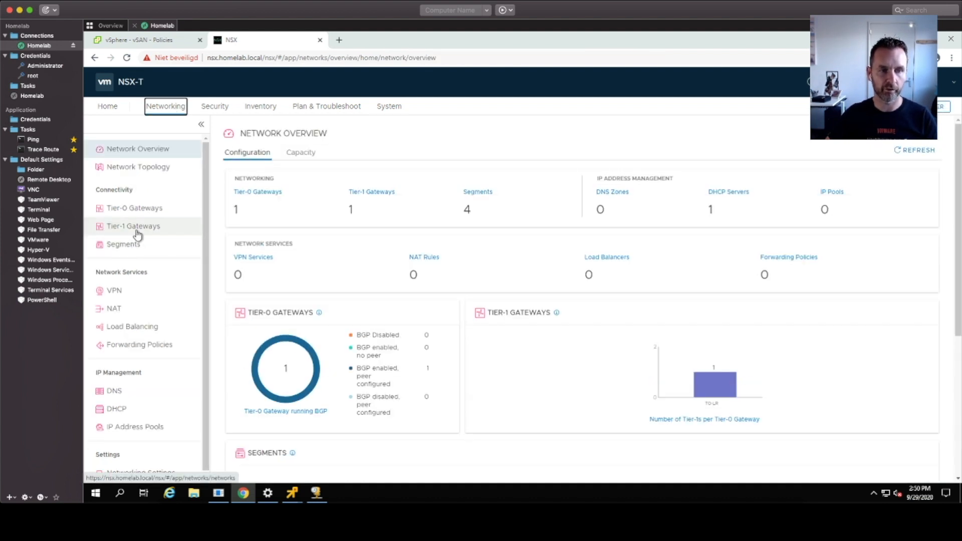
left_click(152, 210)
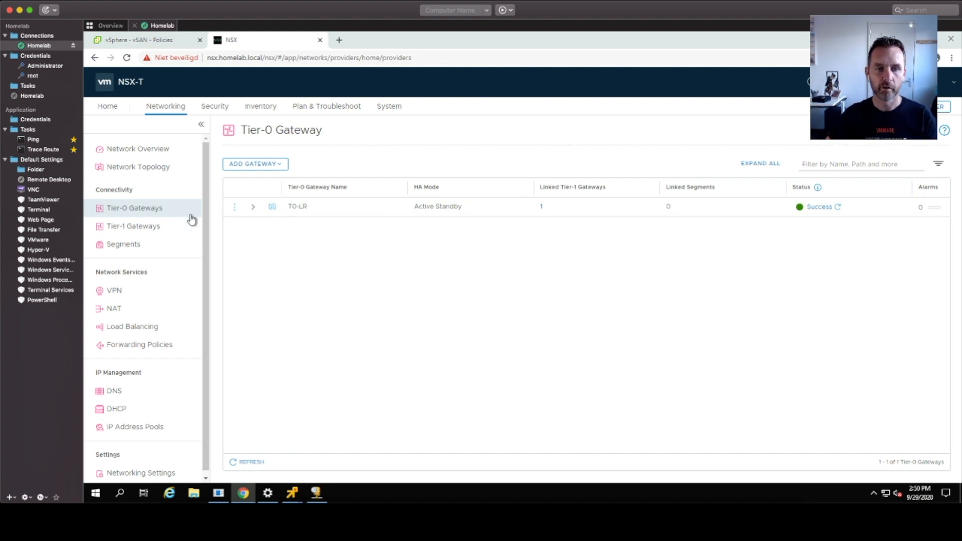
left_click(253, 207)
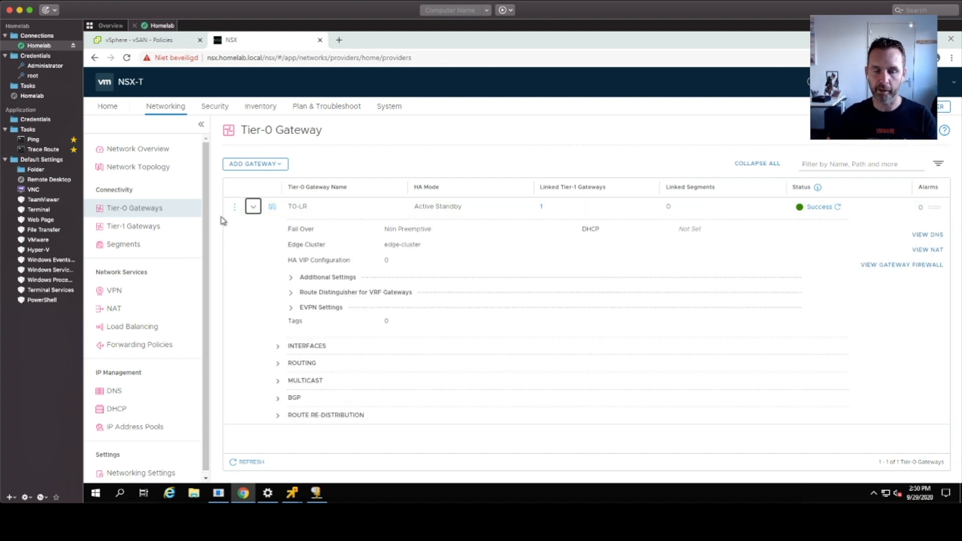
left_click(234, 207)
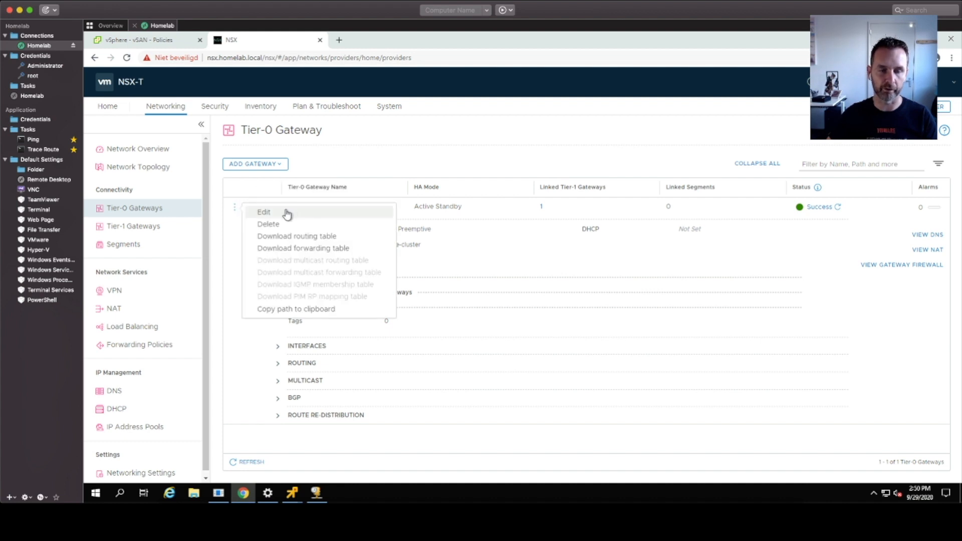
left_click(286, 212)
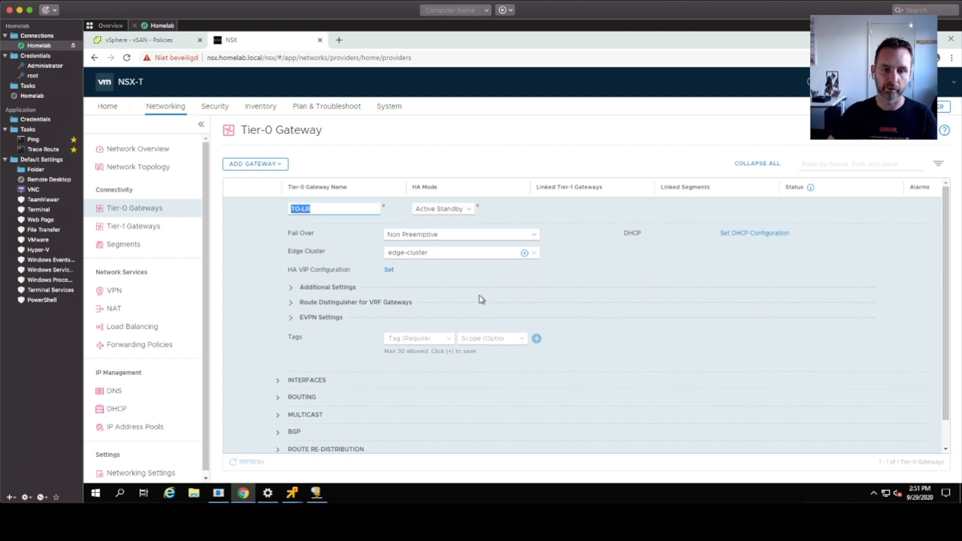
scroll(445, 289, "down", 1)
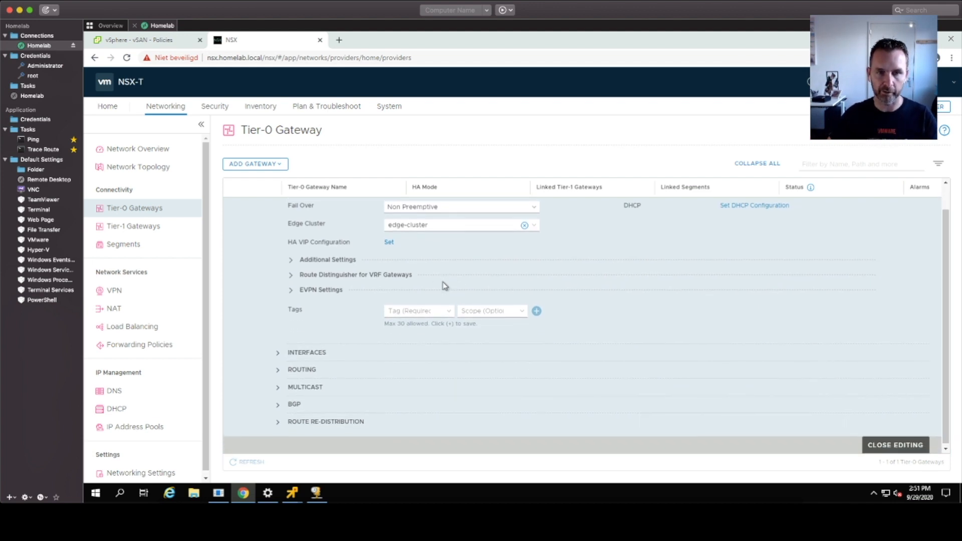
scroll(445, 287, "up", 1)
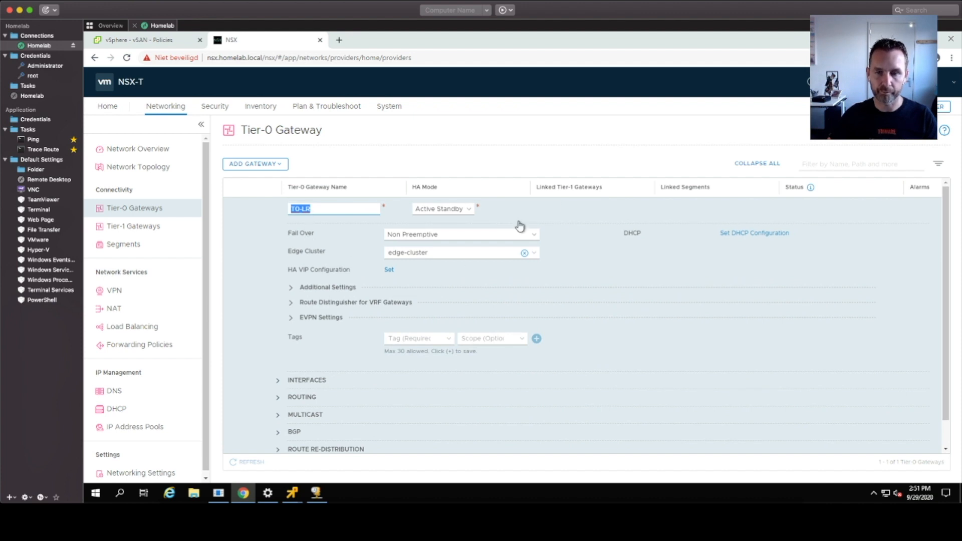
- Inspect the uplink interface details of T0-LR, close the interface list, and expand the gateway's routing settings
left_click(278, 381)
scroll(388, 372, "down", 1)
left_click(387, 359)
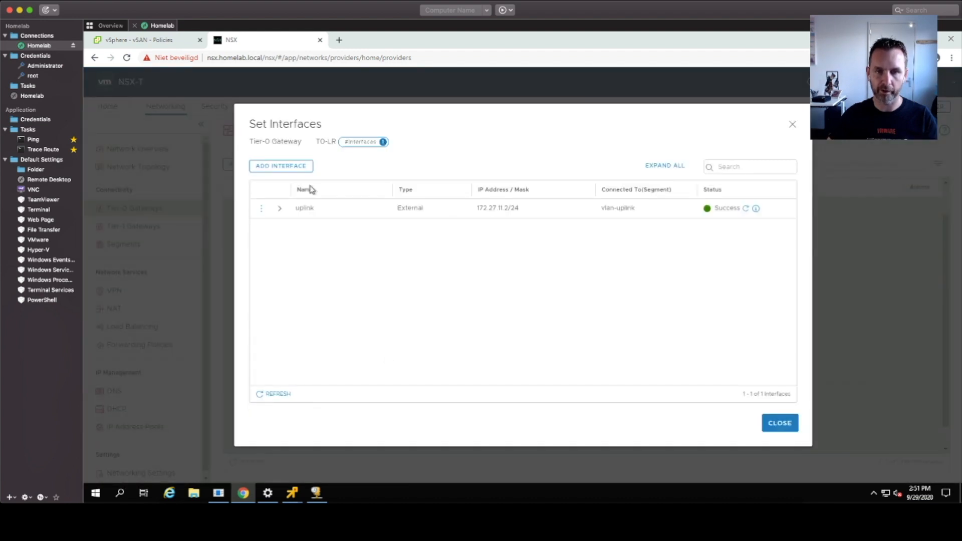
left_click(279, 209)
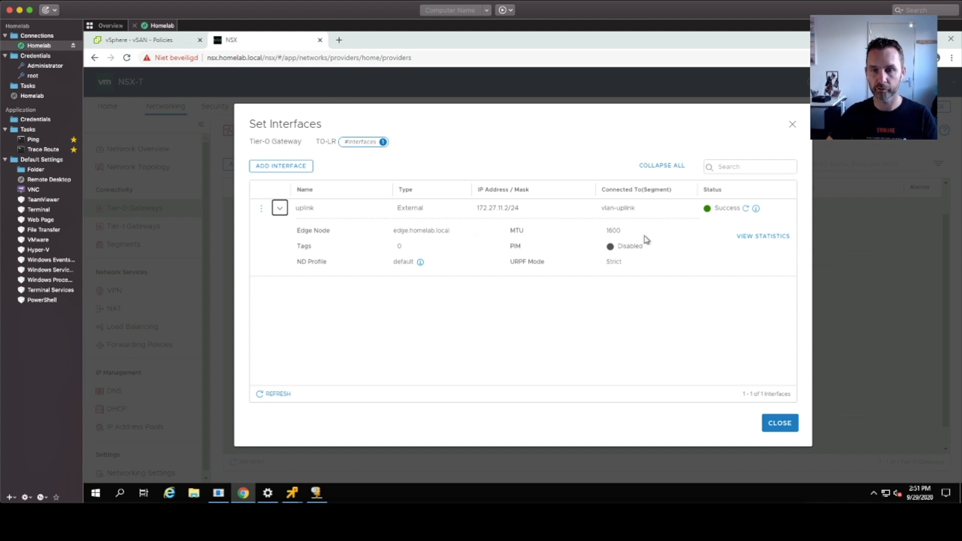
left_click(780, 423)
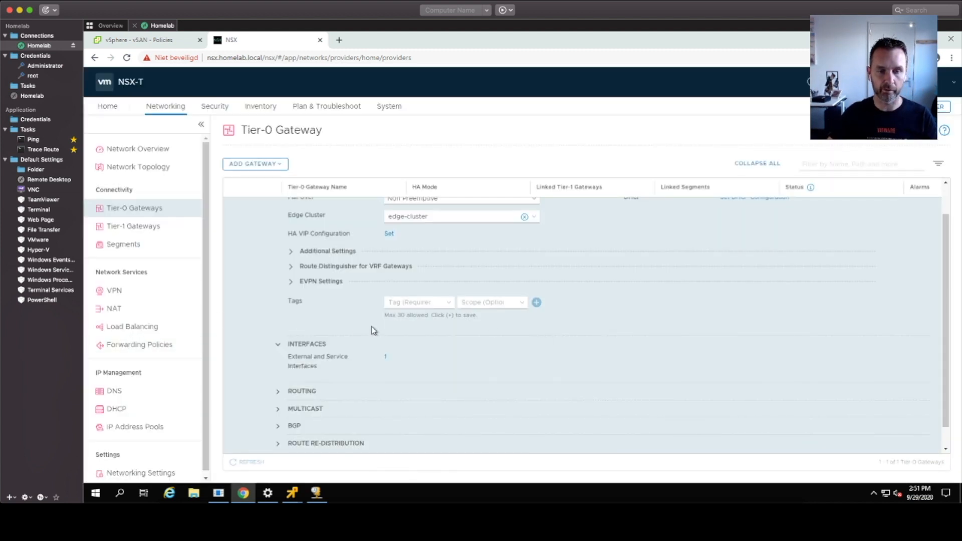
left_click(277, 369)
scroll(370, 366, "down", 1)
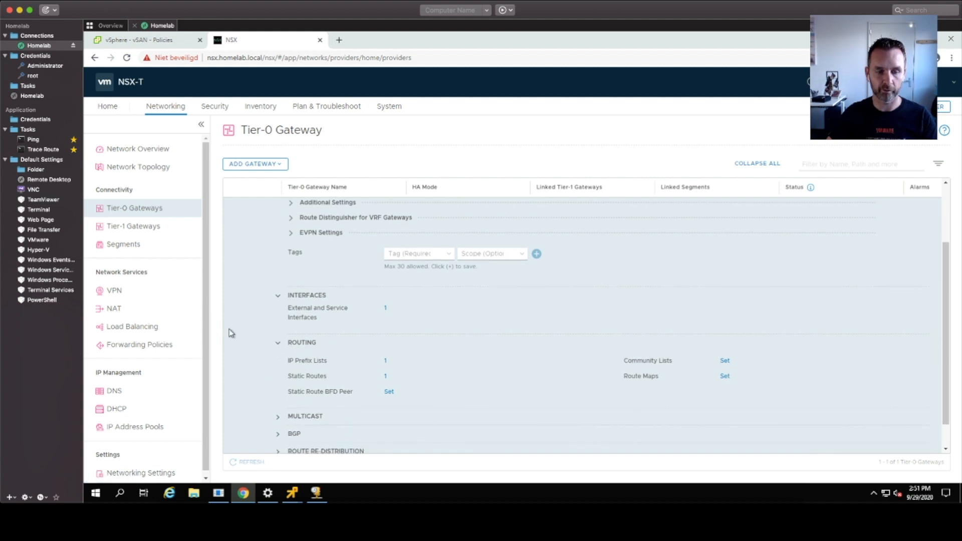
- Switch to the VyOS session in iTerm, show the router configuration, highlight the vif 11 UPLINK01 block, and exit the listing
key("alt+space")
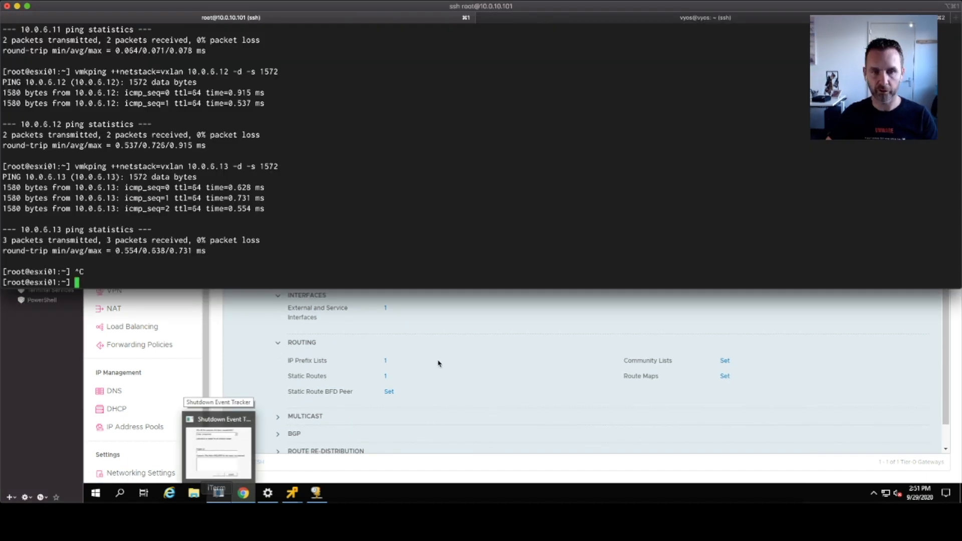
left_click(576, 18)
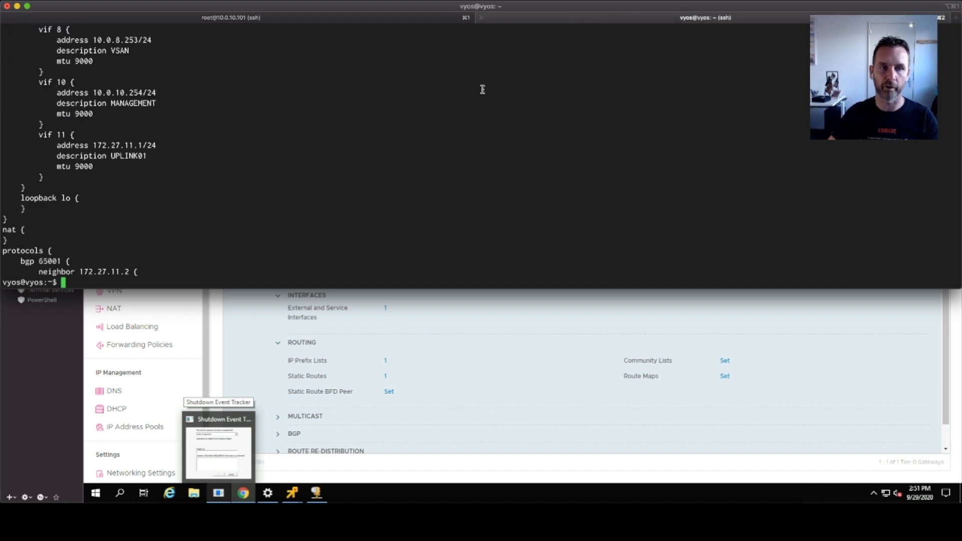
type("q")
key("Return")
key("Return")
type("show config")
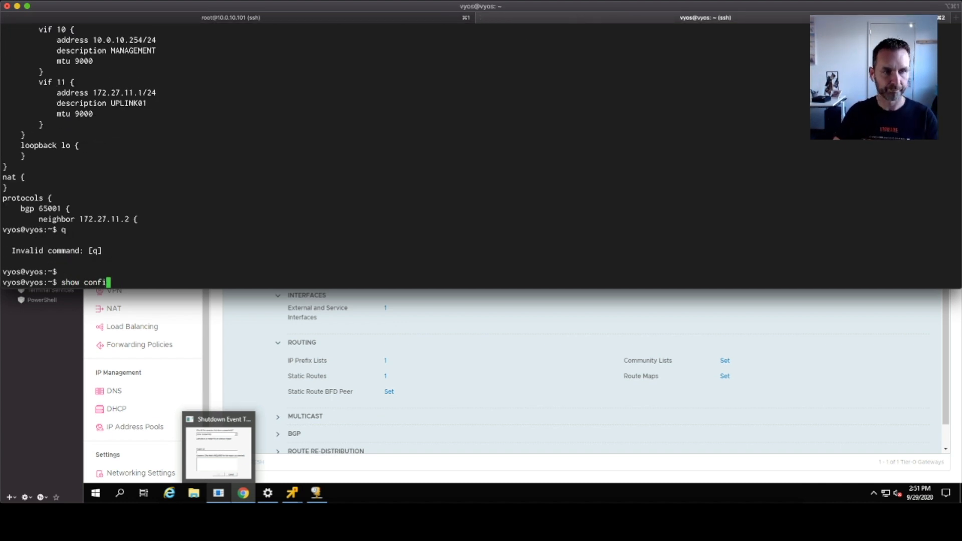
key("Return")
key("space")
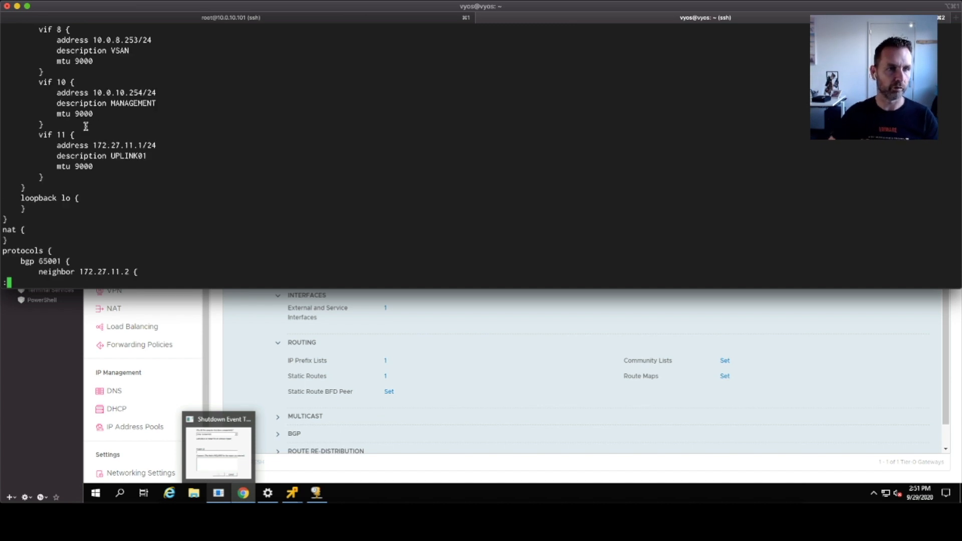
left_click_drag(40, 134, 171, 181)
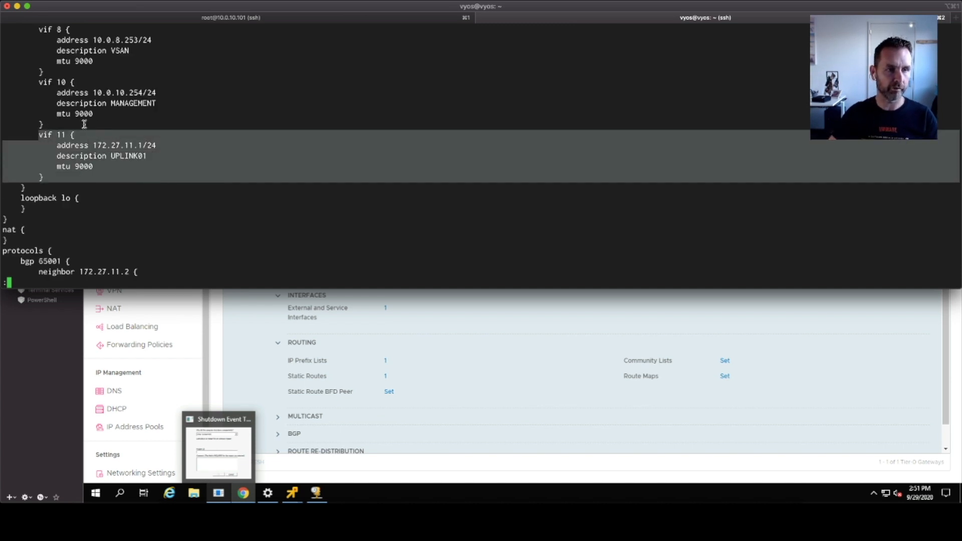
type("q")
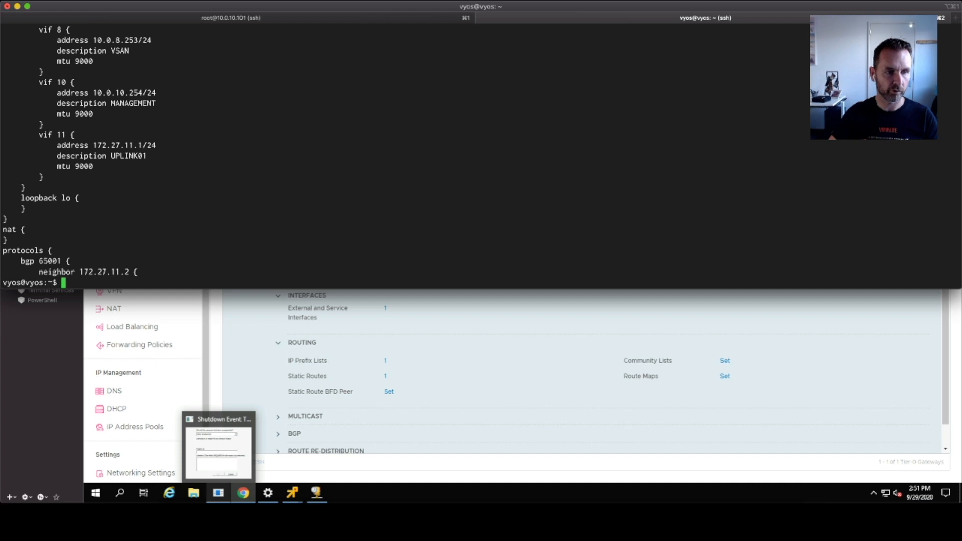
- Ping the Tier-0 uplink address 172.27.11.2 from the VyOS router and stop the ping
type("ping 172.27.11.")
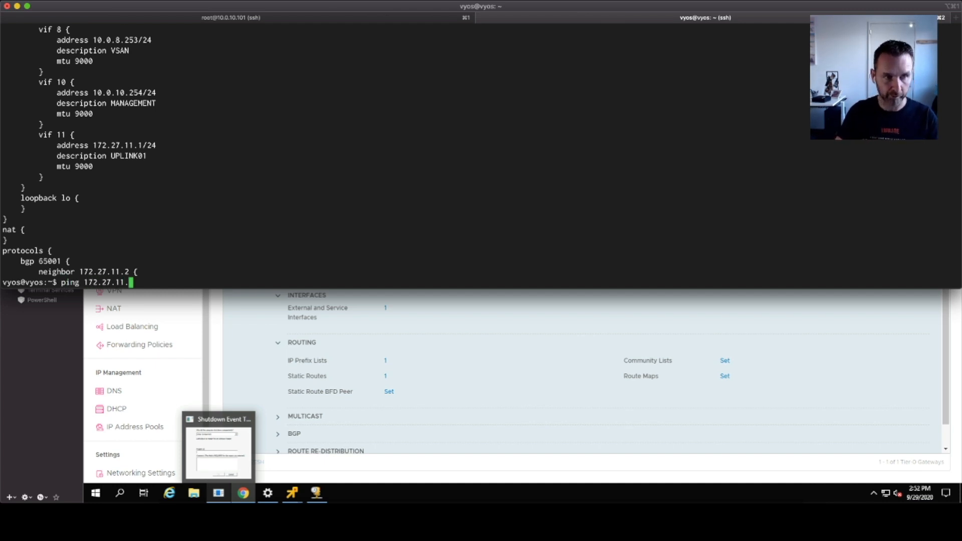
type("2")
key("Return")
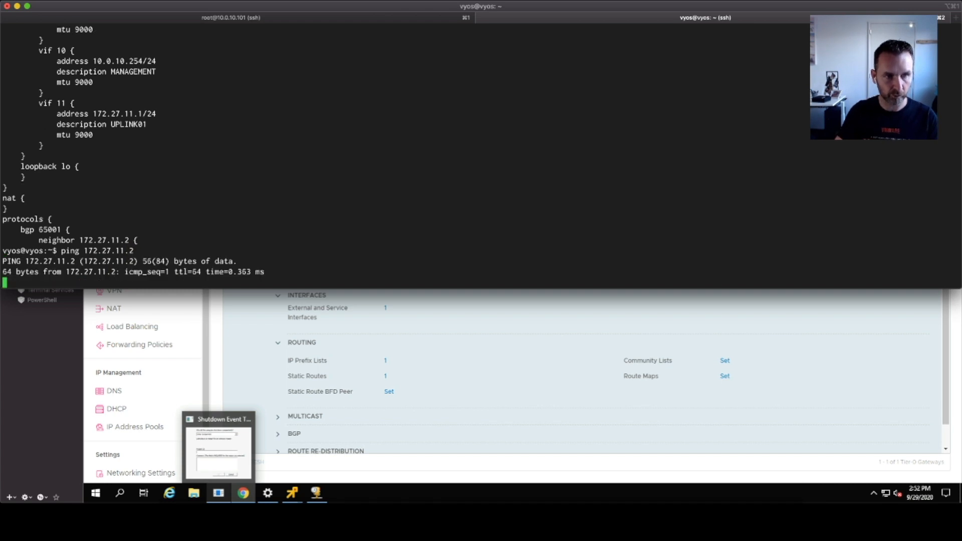
key("ctrl+c")
- Switch to NSX-T Manager and review the BGP settings of T0-LR, including the details of BGP neighbor 172.27.11.1
type("show")
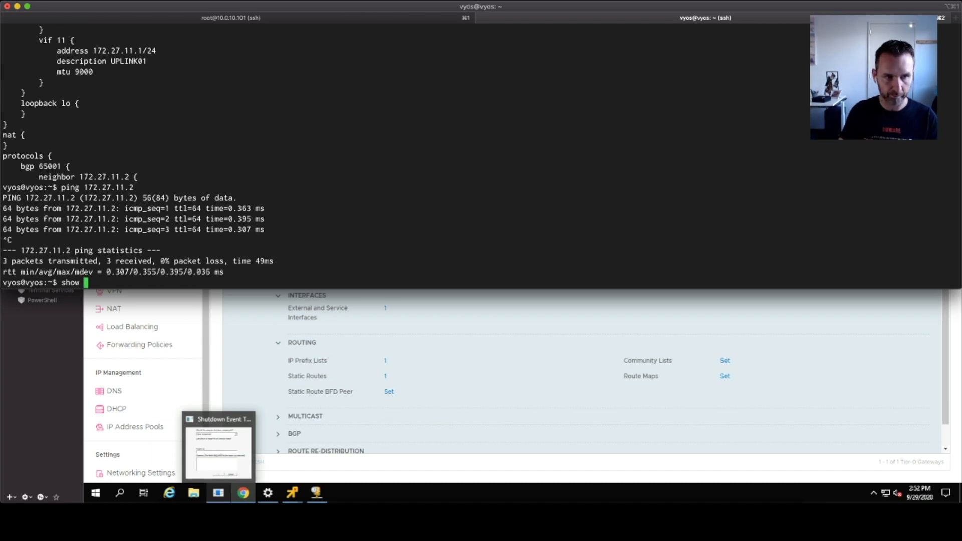
left_click(368, 311)
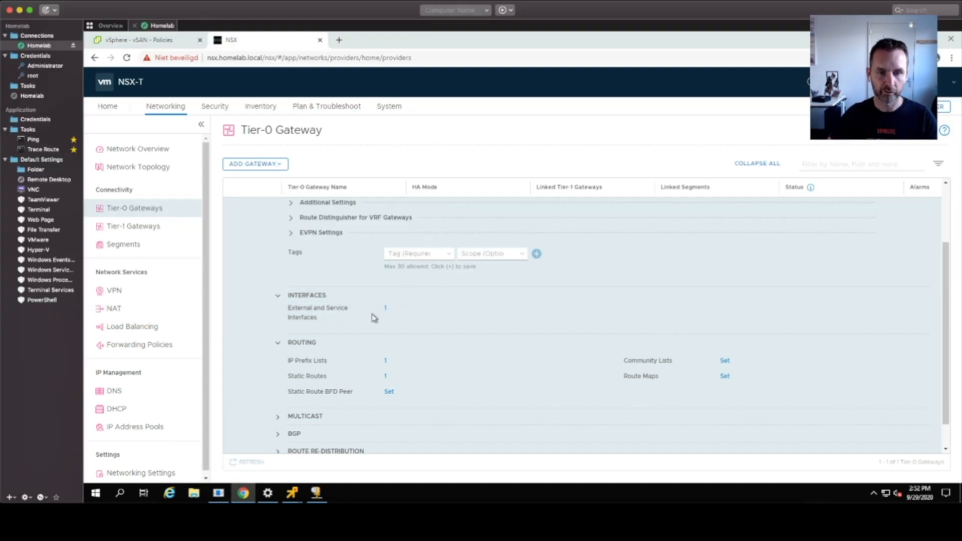
scroll(428, 407, "down", 1)
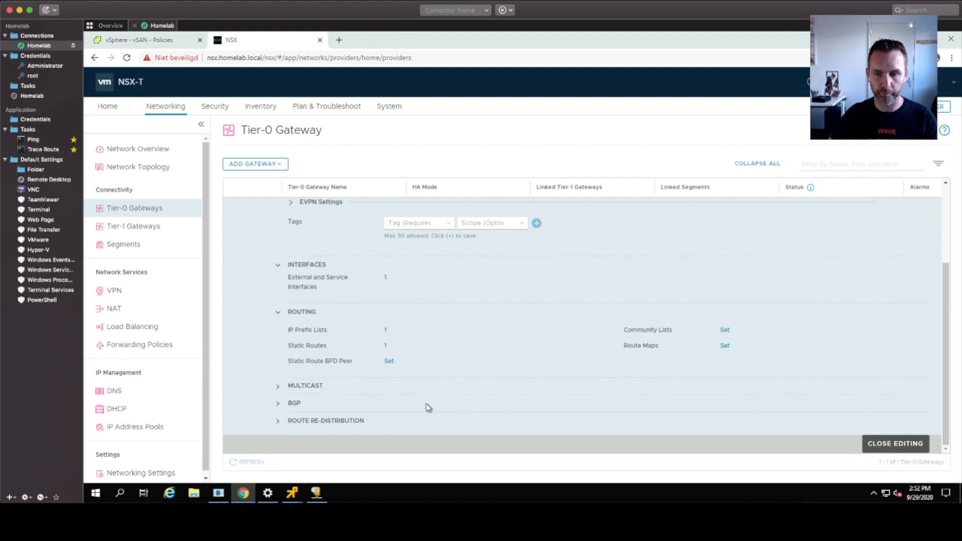
left_click(276, 404)
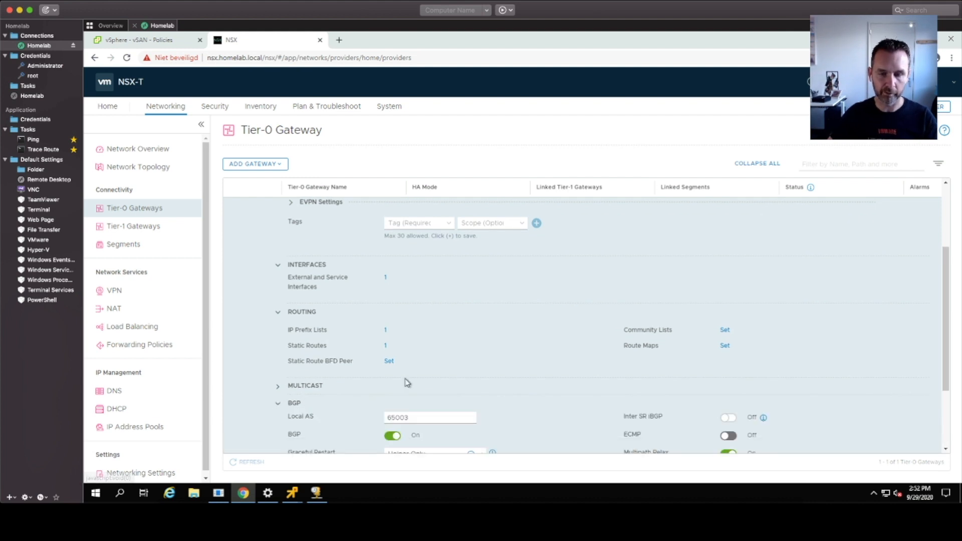
scroll(407, 383, "down", 1)
scroll(407, 382, "down", 3)
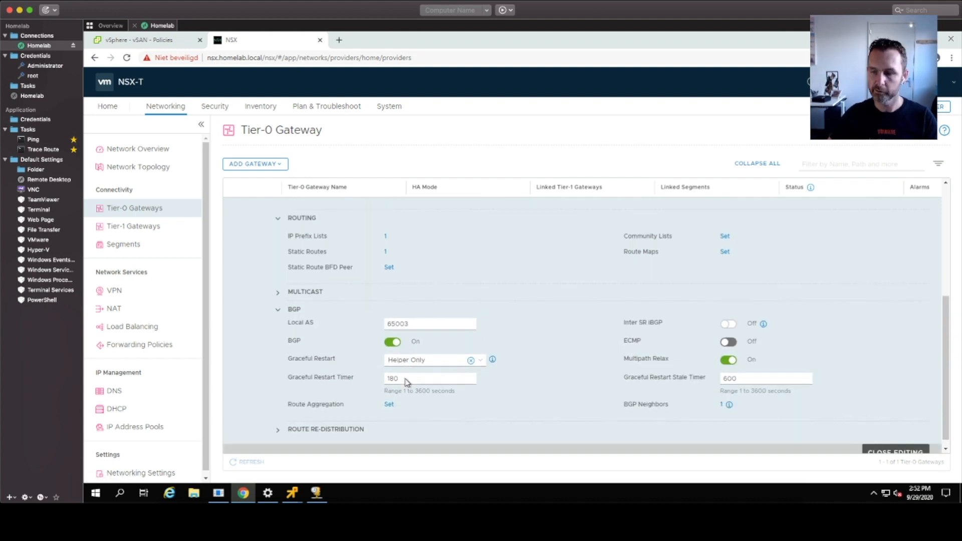
scroll(407, 382, "down", 1)
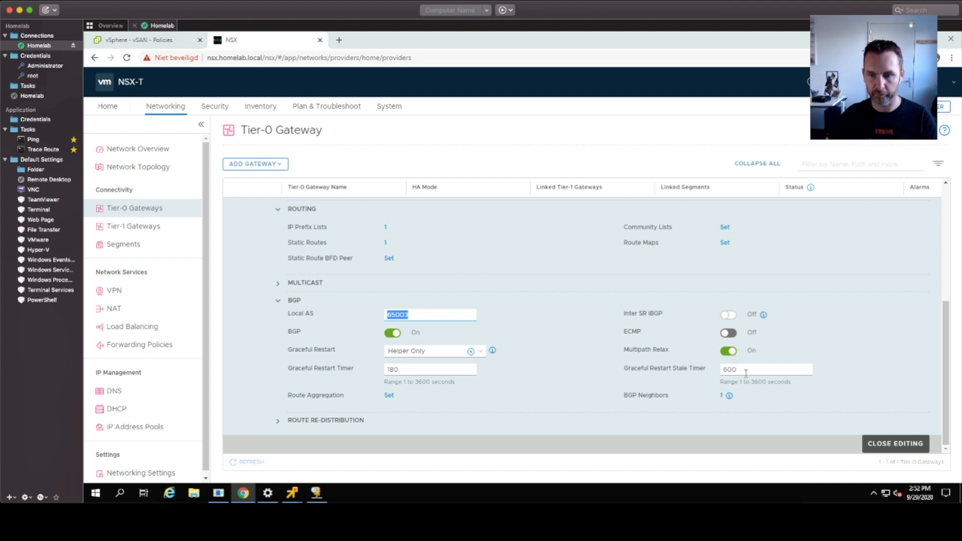
left_click(722, 396)
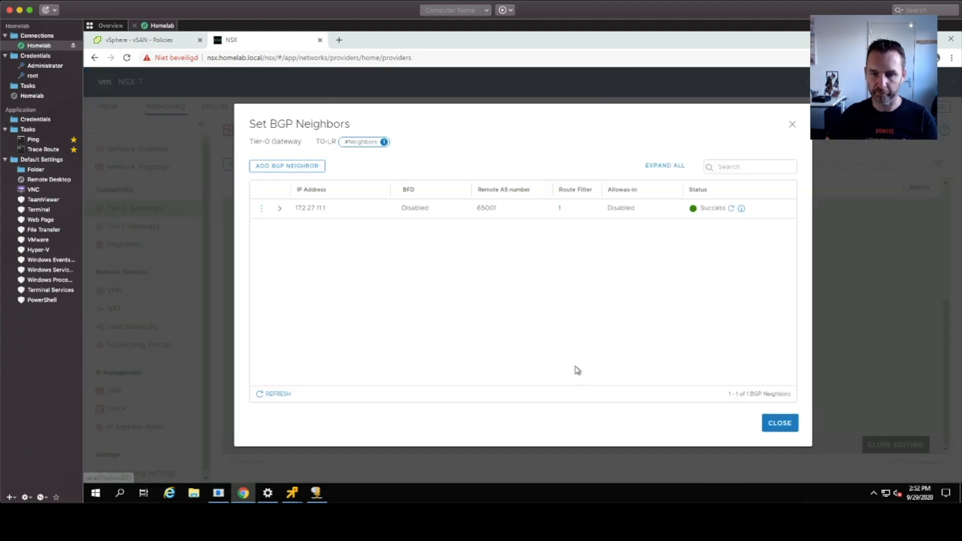
left_click(279, 208)
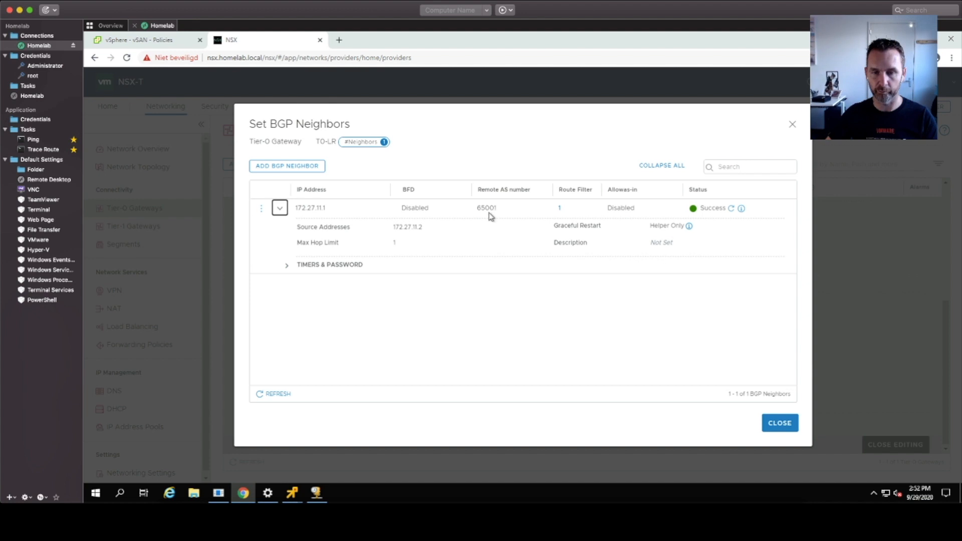
- Switch to the VyOS session in iTerm, show the router configuration, and highlight the protocols block with the BGP settings
left_click(217, 518)
type("show co")
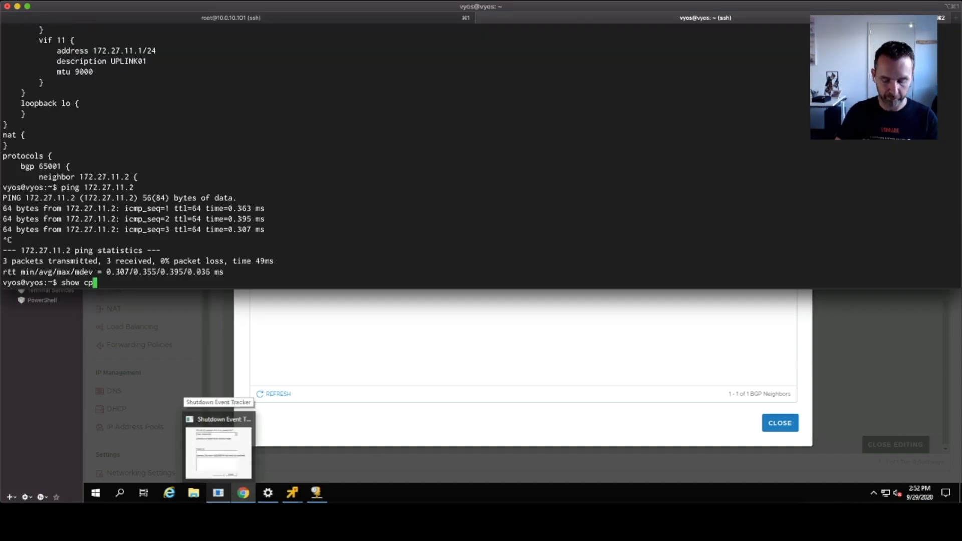
type("nfig")
key("Return")
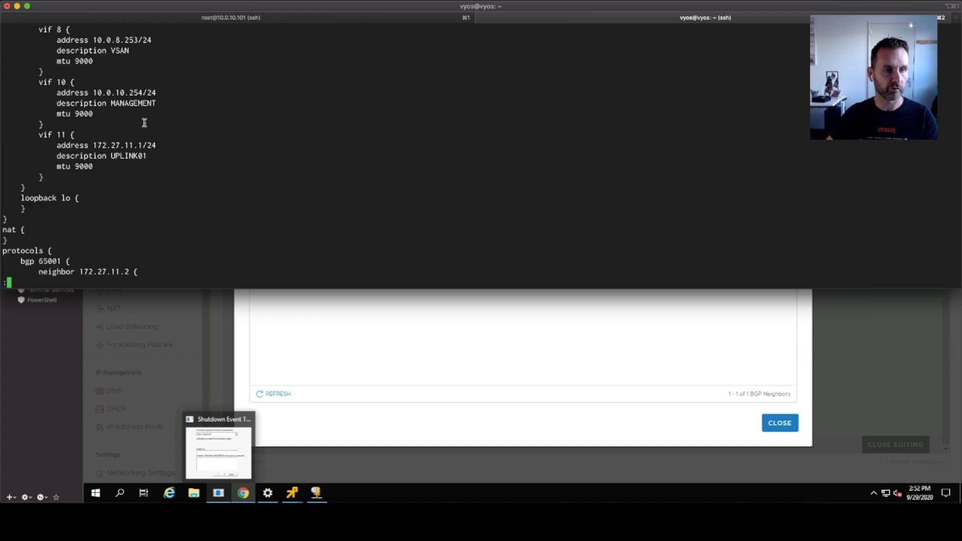
key("space")
scroll(80, 193, "up", 4)
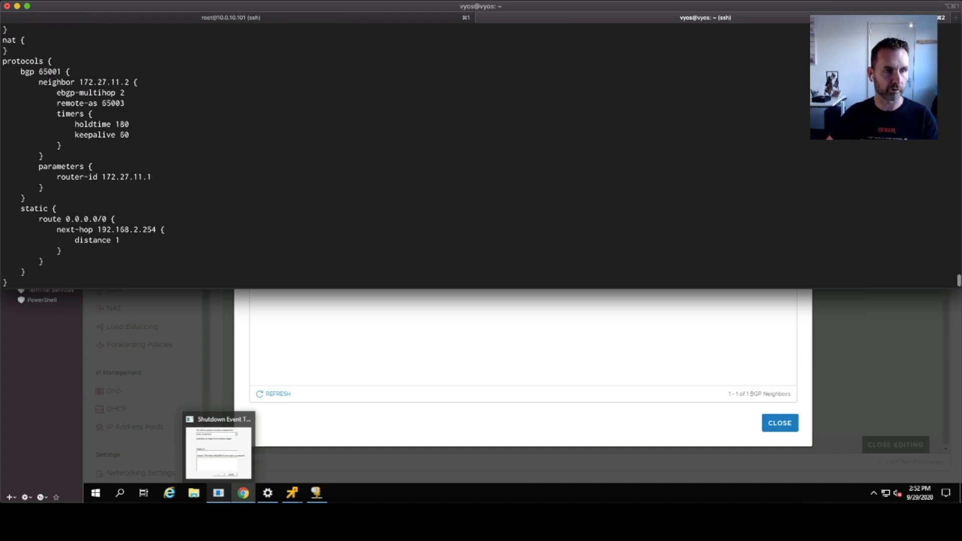
left_click_drag(5, 93, 127, 231)
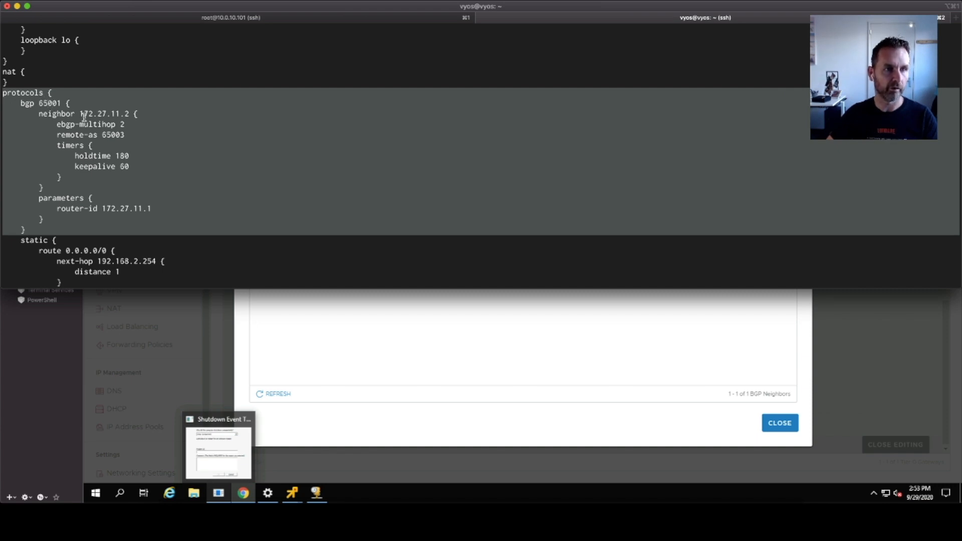
- Return to NSX-T Manager, inspect the BGP neighbor's remote AS number and its timers and password settings, and close the neighbor list
left_click(752, 413)
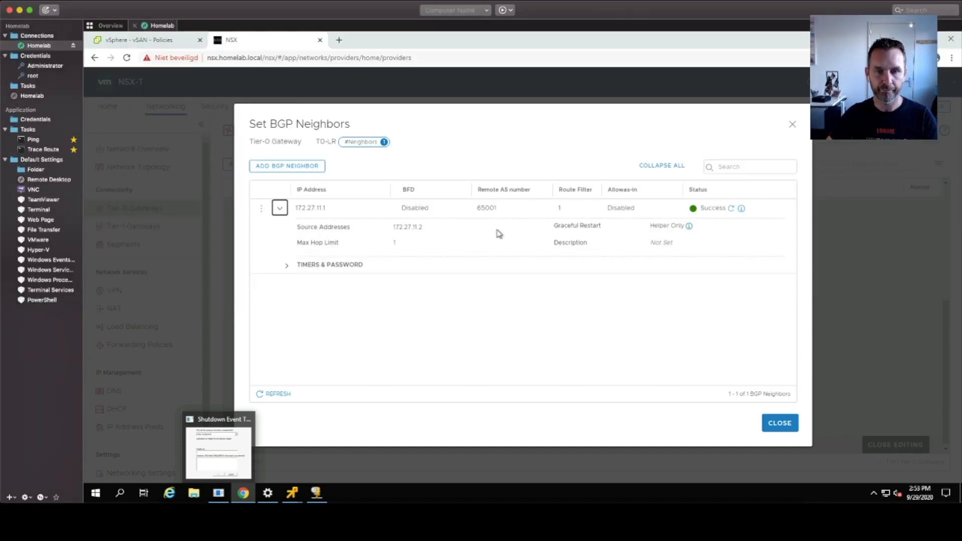
double_click(492, 208)
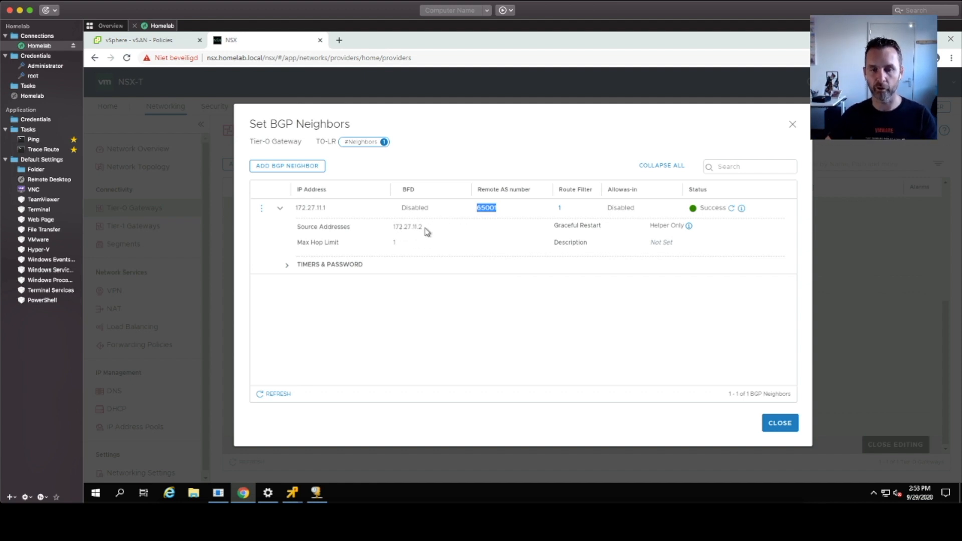
left_click(285, 268)
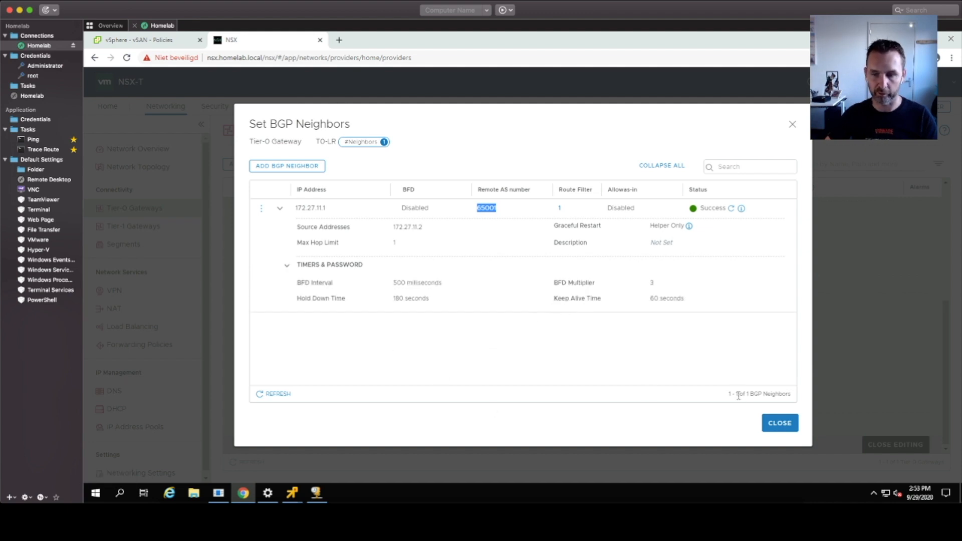
left_click(785, 425)
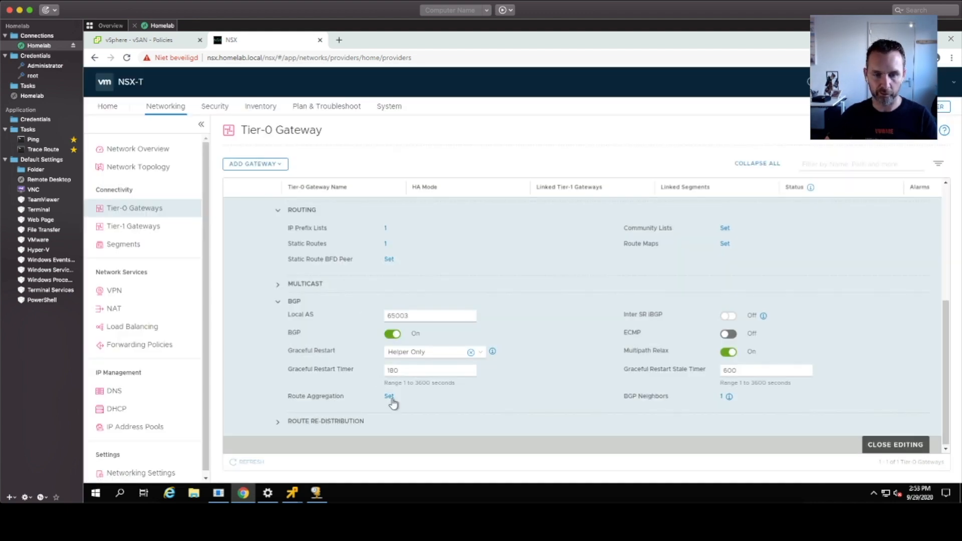
- Switch to the VyOS session and highlight the BGP neighbor and remote AS, the timers, and the router-id parameters in turn
left_click(219, 497)
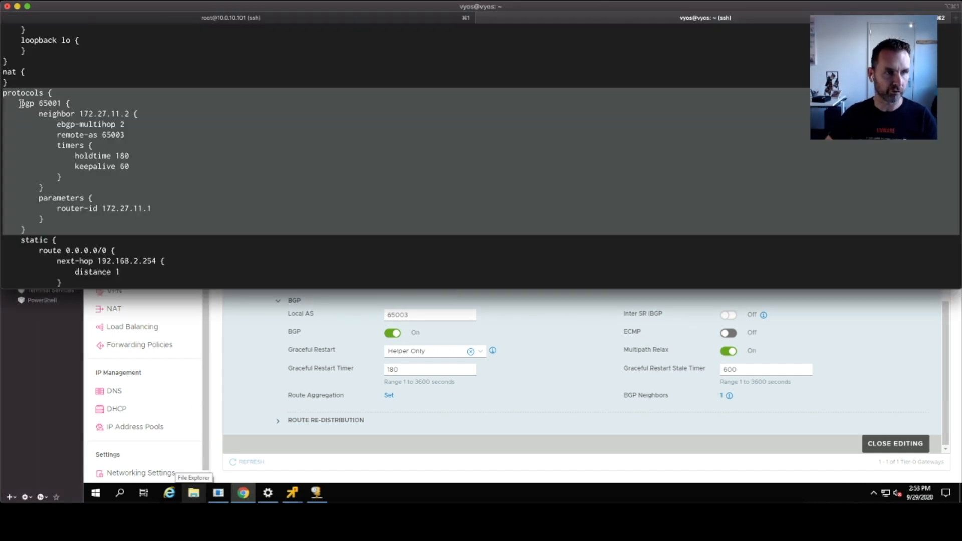
left_click(40, 100)
left_click_drag(18, 103, 155, 131)
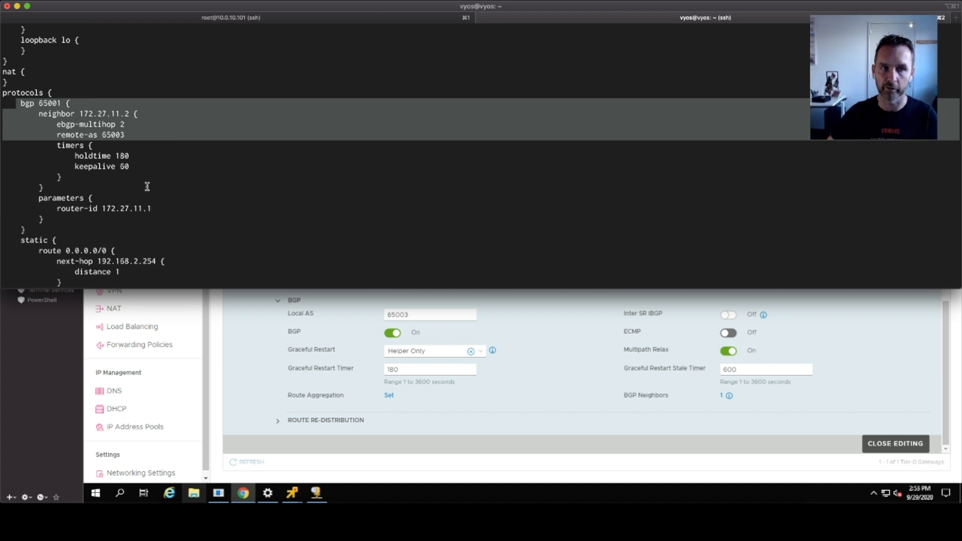
left_click_drag(56, 145, 136, 161)
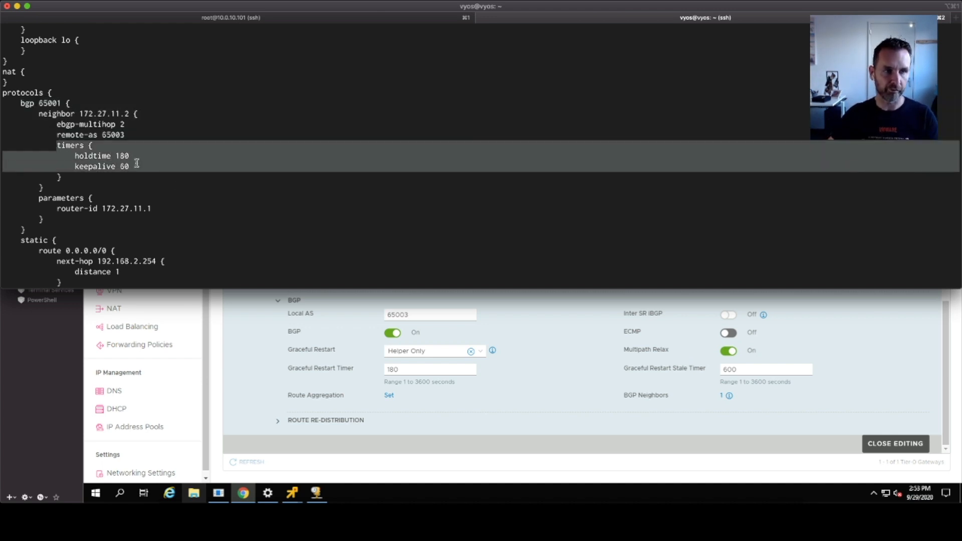
left_click(157, 189)
left_click_drag(37, 200, 173, 211)
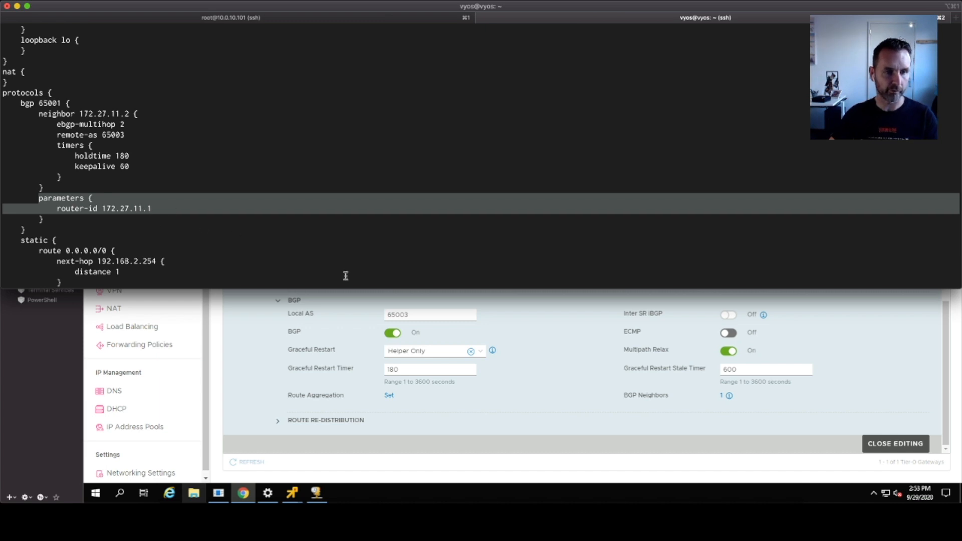
- Switch to NSX-T Manager, check the status of T0-LR's BGP neighbor, and close the neighbor list
left_click(578, 415)
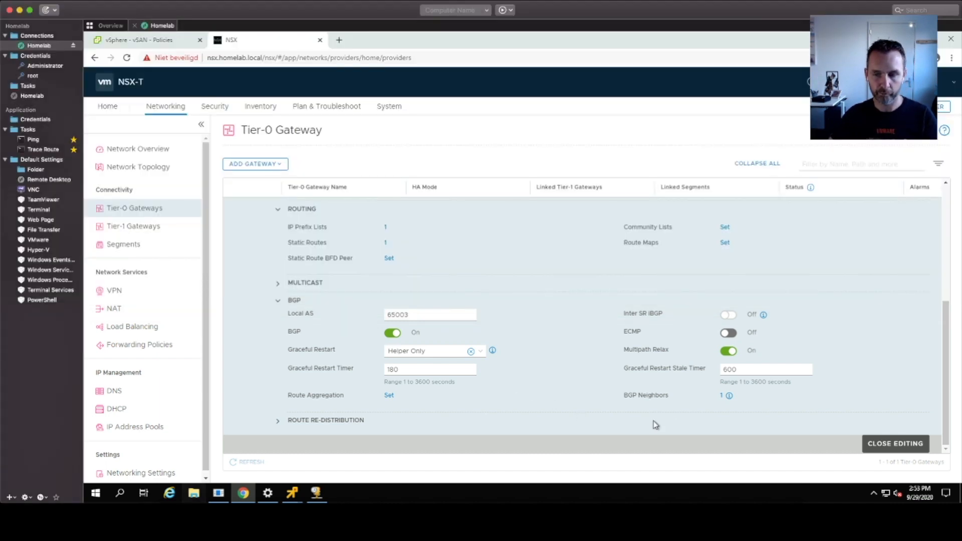
left_click(723, 397)
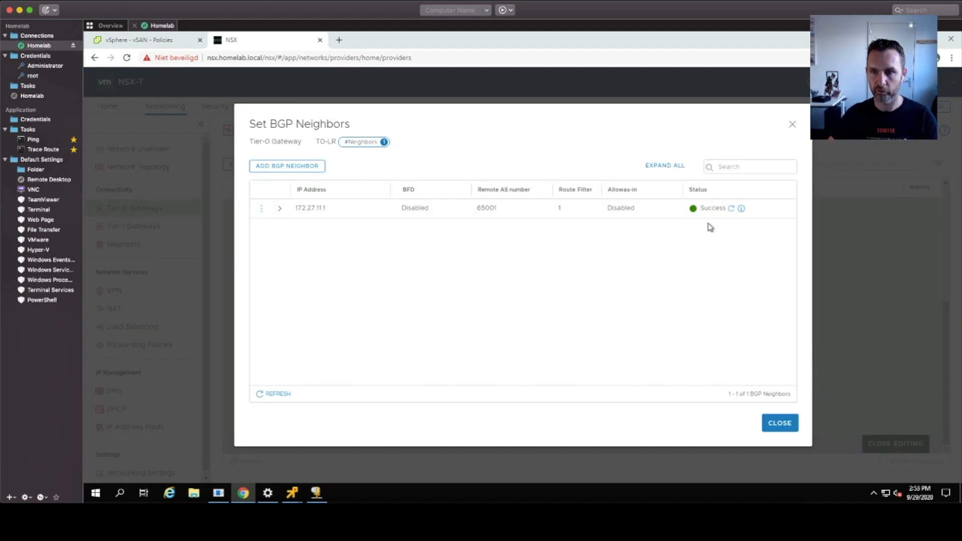
left_click(780, 423)
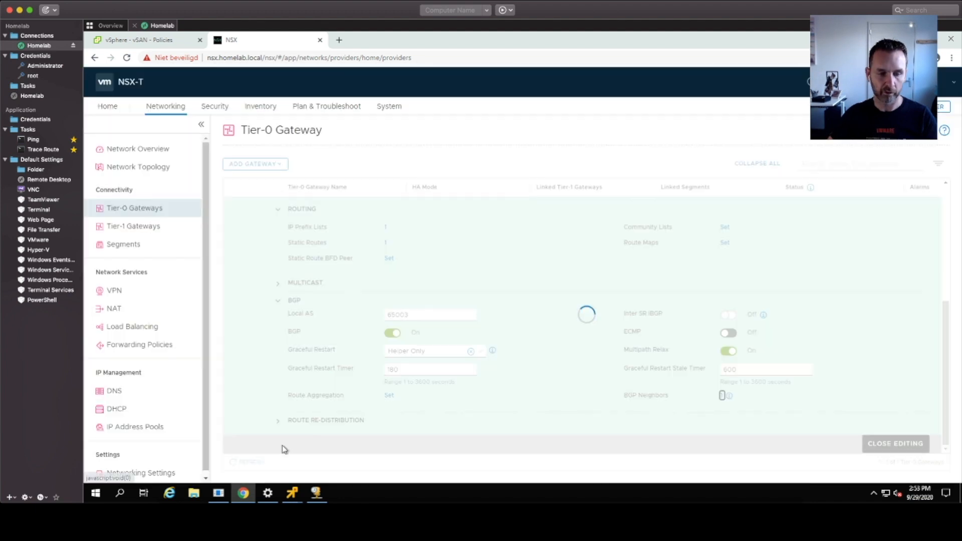
- Switch to the VyOS session, exit the configuration listing, and try to list the BGP neighbors with "show ip bgp nei"
left_click(218, 493)
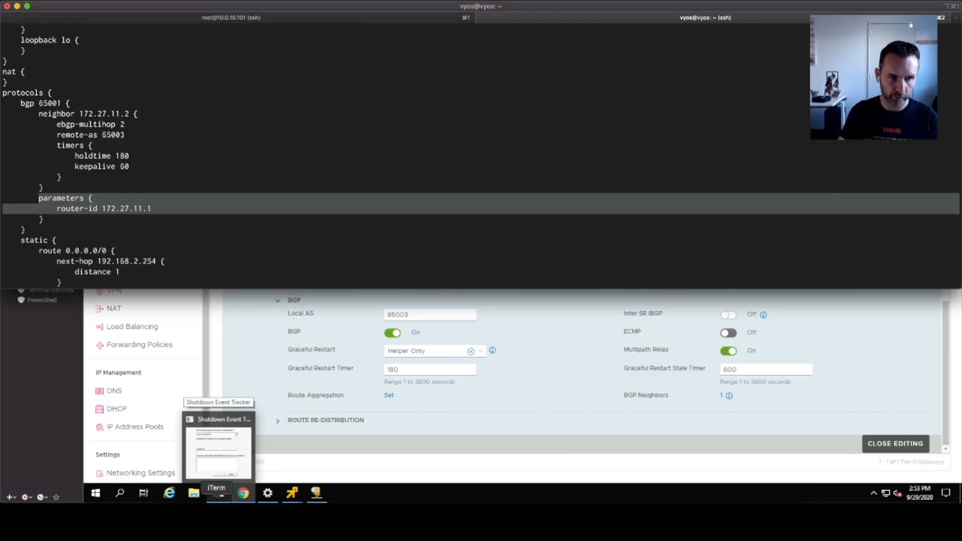
key("q")
type("show ")
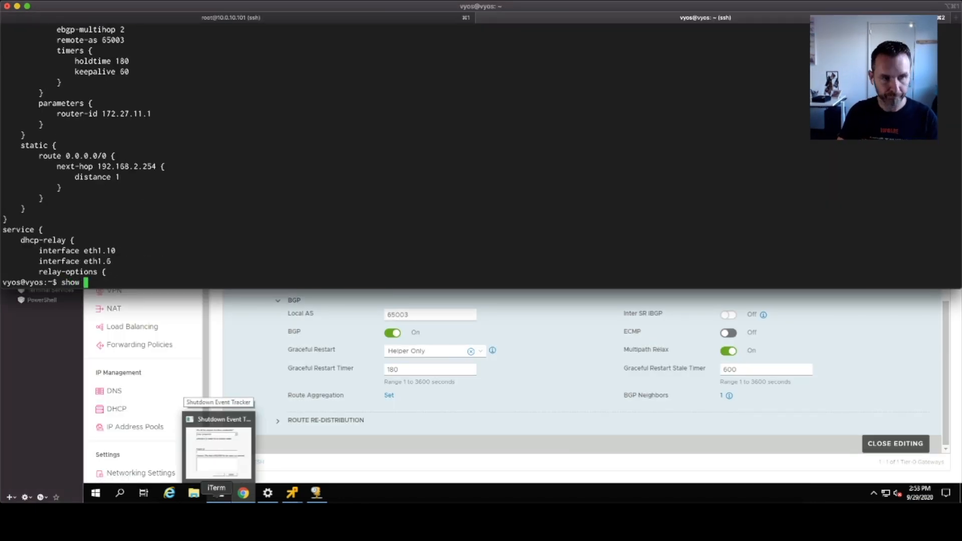
type("ip bgp")
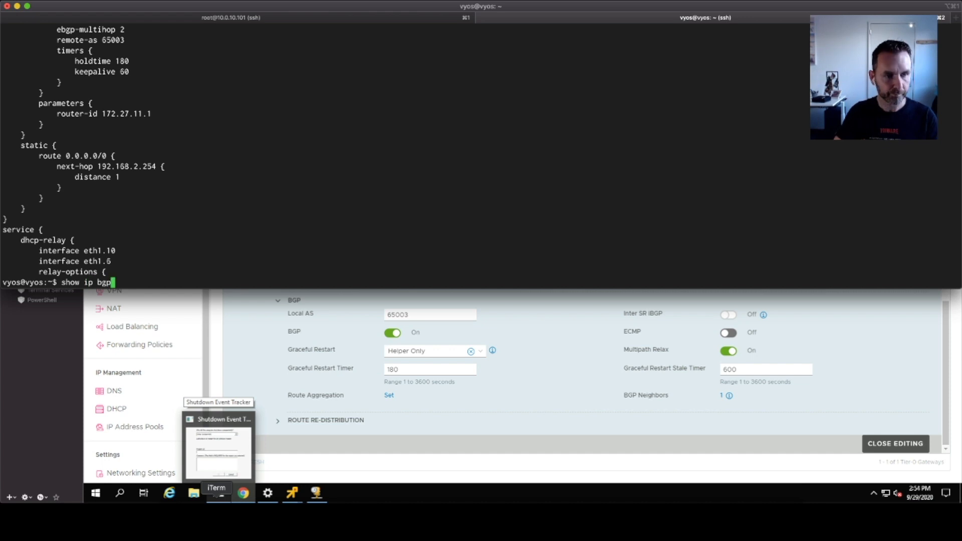
type(" nei")
key("Return")
- Log out of the VyOS router and reconnect over SSH to 192.168.2.145 with the account password
type("exit")
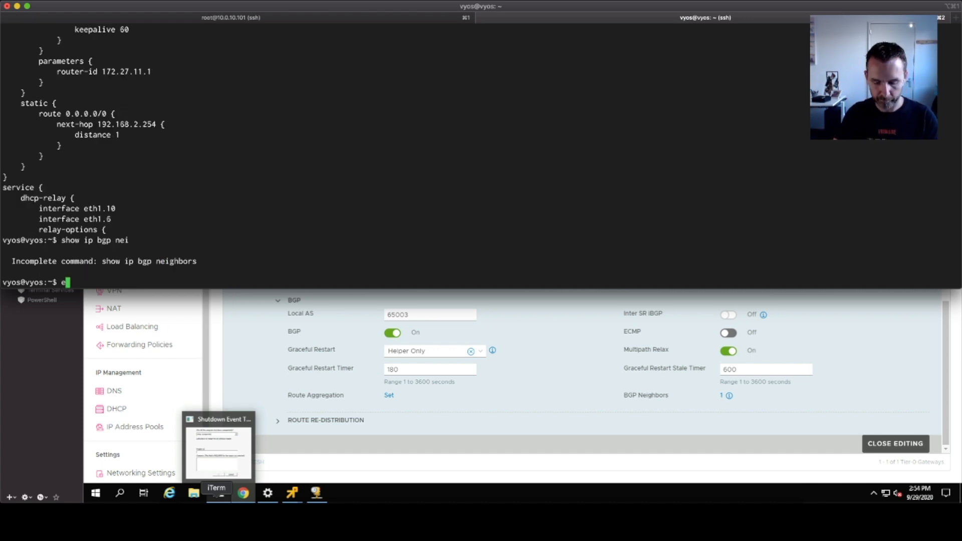
key("Return")
key("Up")
key("Return")
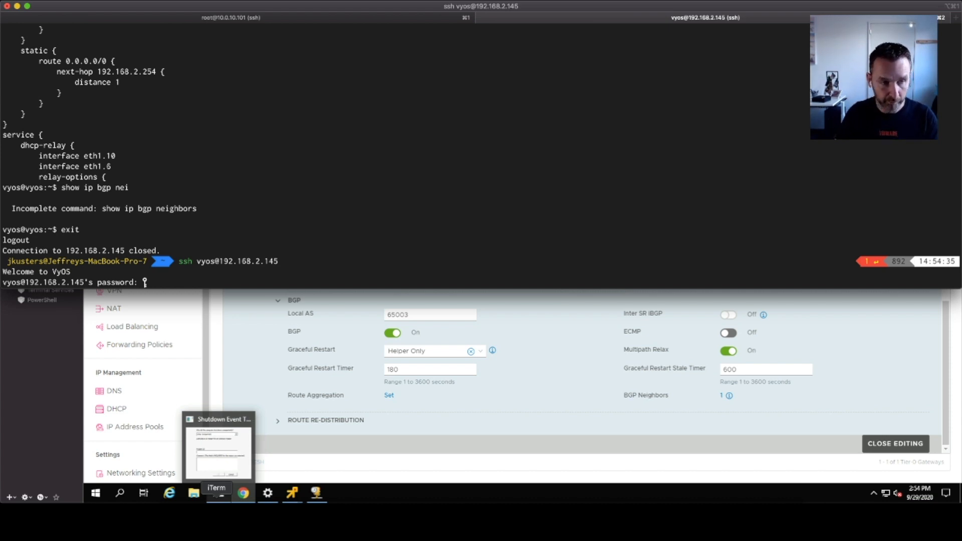
key("Return")
- Show the BGP neighbor information for 172.27.11.2 with "show ip bgp neighbors 172.27.11.2"
type("show ")
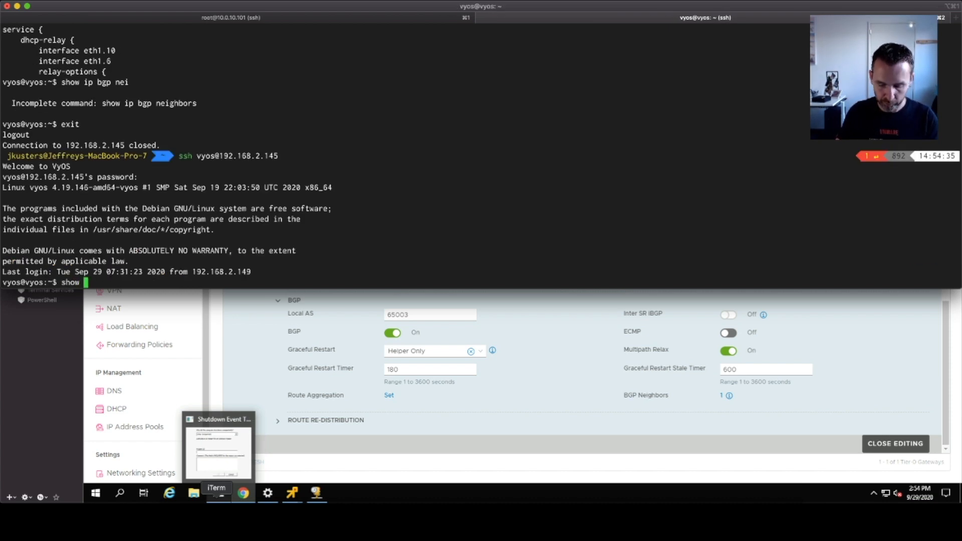
type("ip bgp neri")
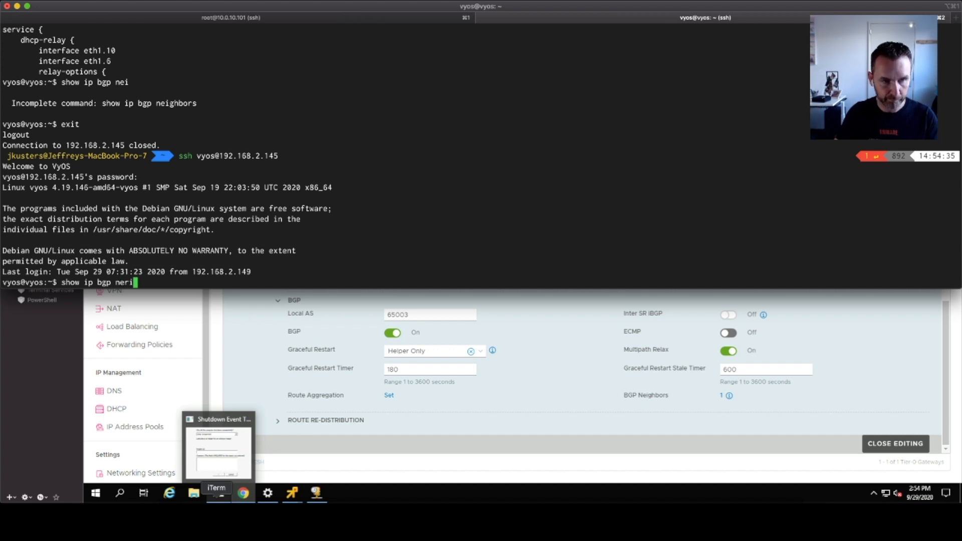
key("Tab")
key("BackSpace")
key("BackSpace")
type("i")
key("Tab")
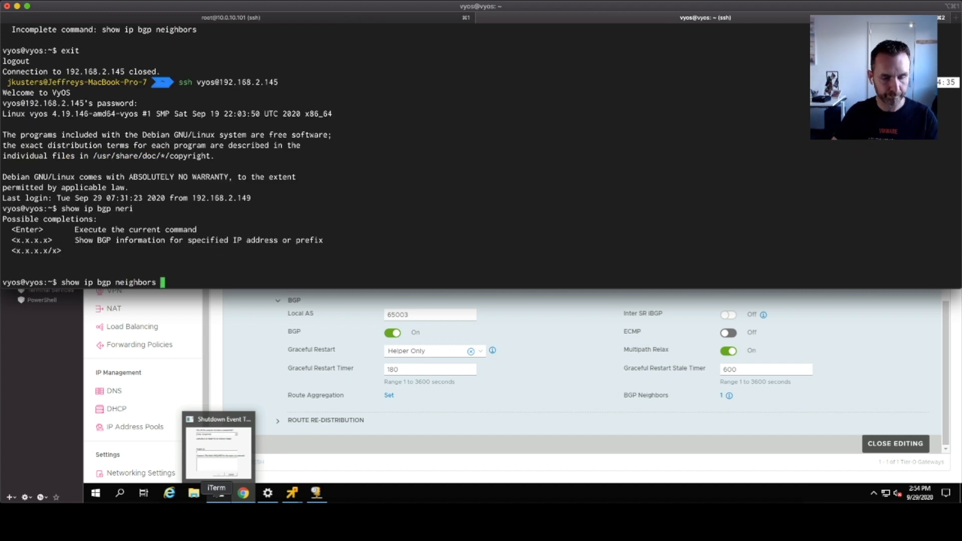
type("172.27.11.2")
key("Return")
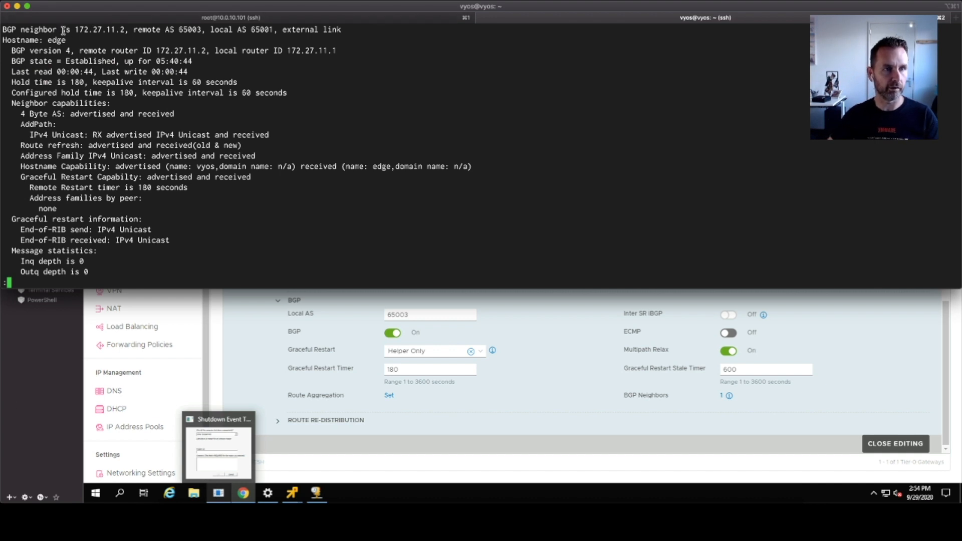
- Highlight the BGP state value in the neighbor output and exit the listing
left_click_drag(63, 62, 122, 61)
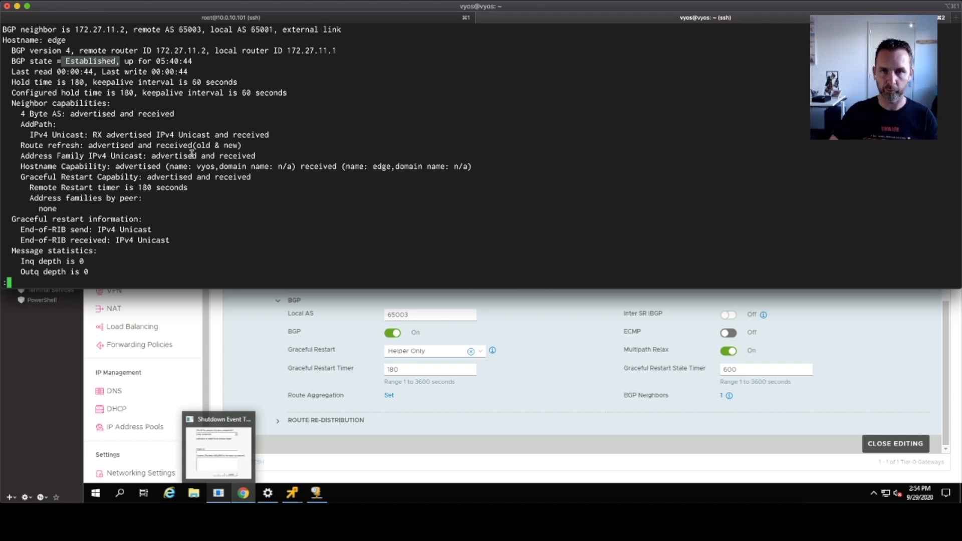
left_click(67, 62)
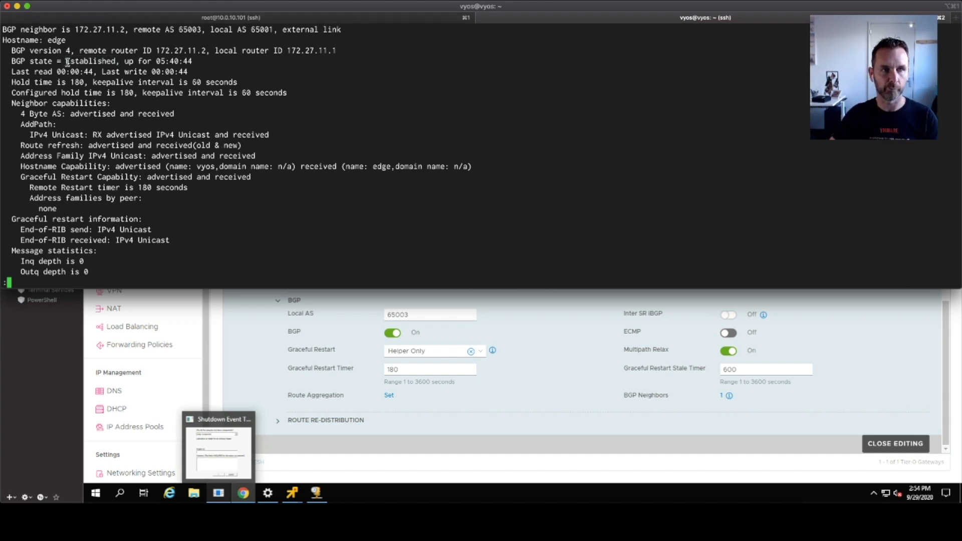
key("q")
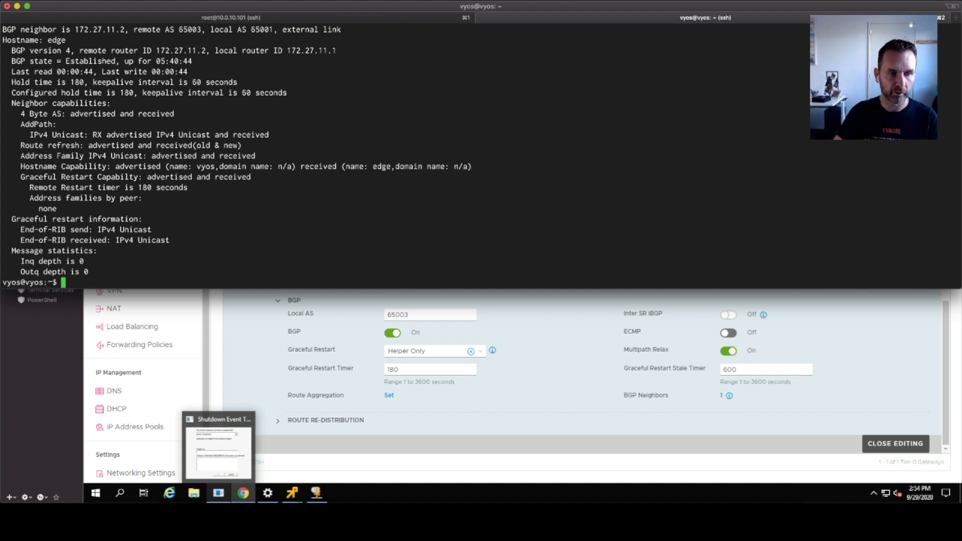
- Show the VyOS routing table with "show ip route"
type("sh")
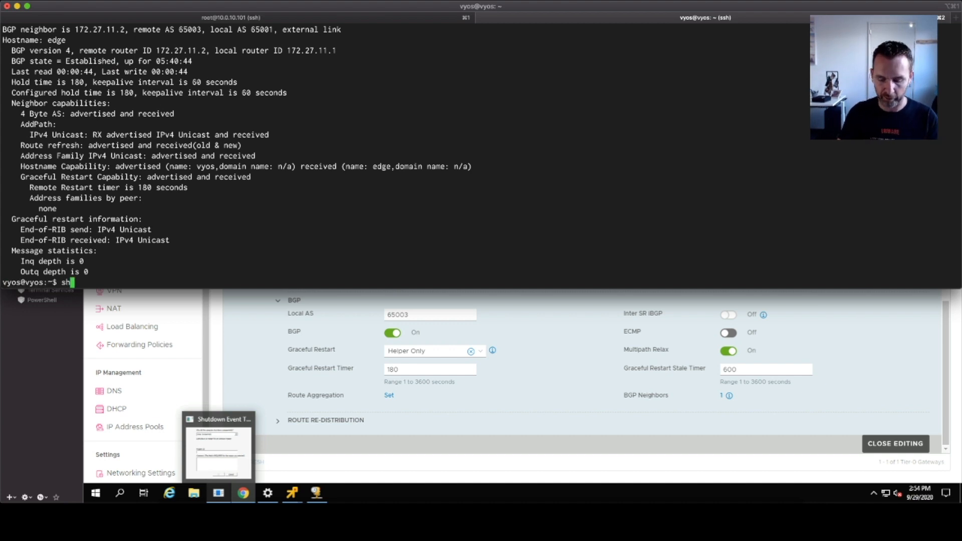
type("ow ip route")
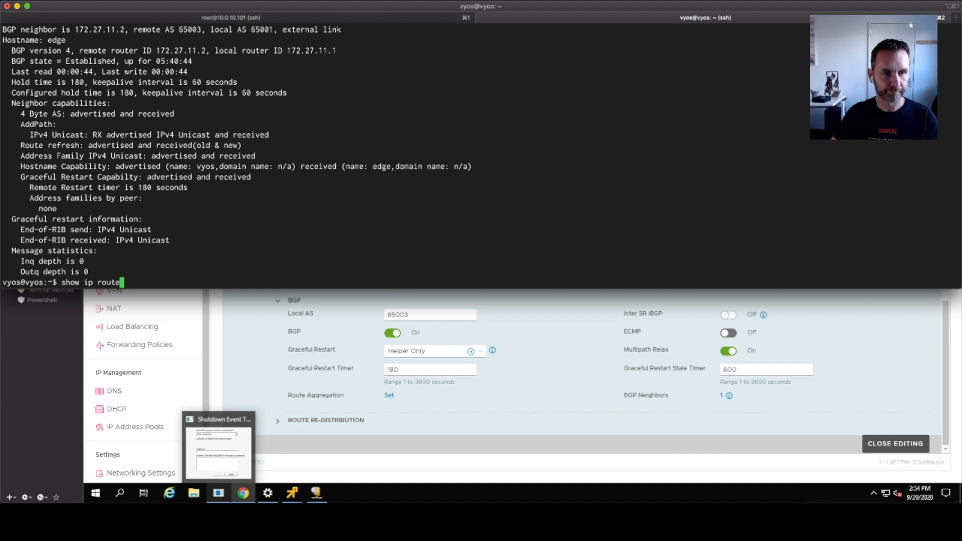
key("Return")
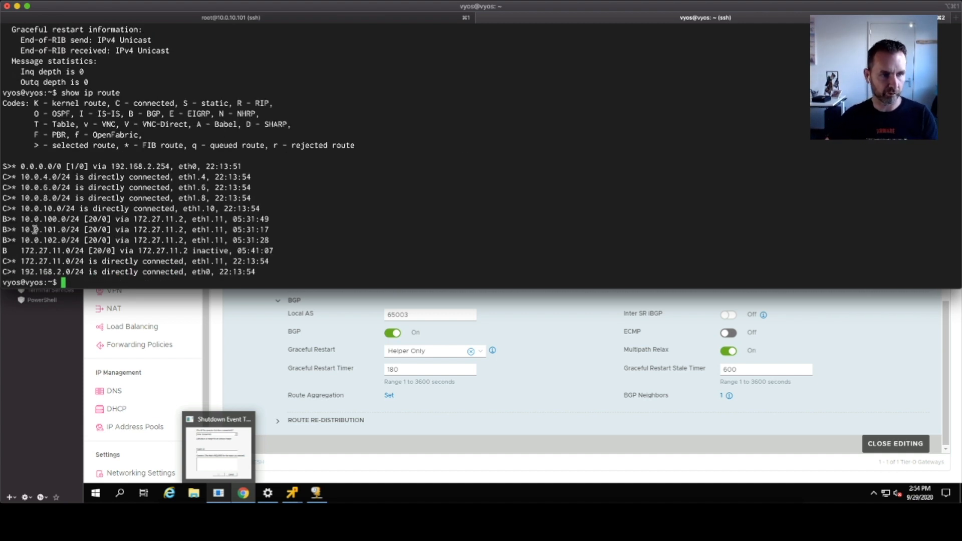
- Highlight the BGP-learned routes in the VyOS routing table, including 10.0.100.0/24, 10.0.101.0/24 and 10.0.102.0/24
left_click_drag(4, 217, 287, 252)
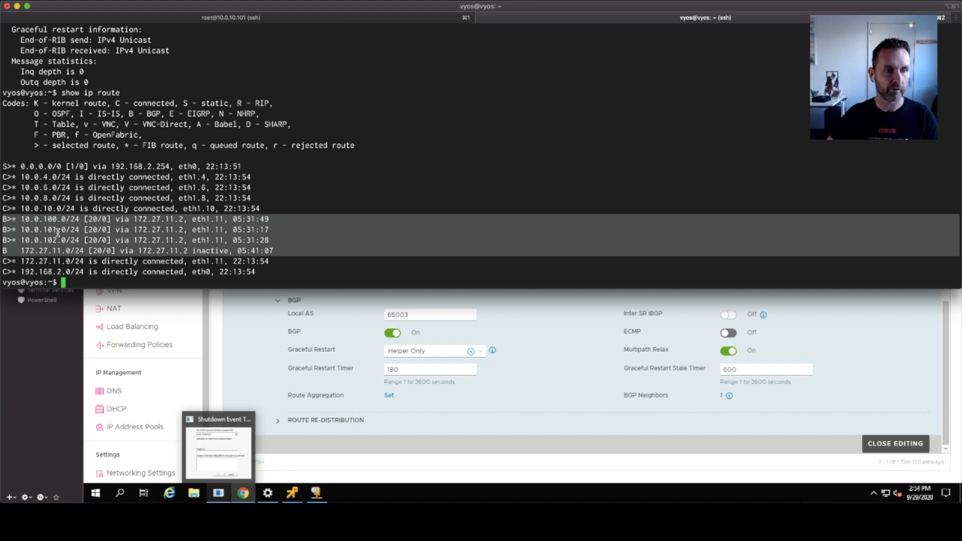
left_click(46, 251)
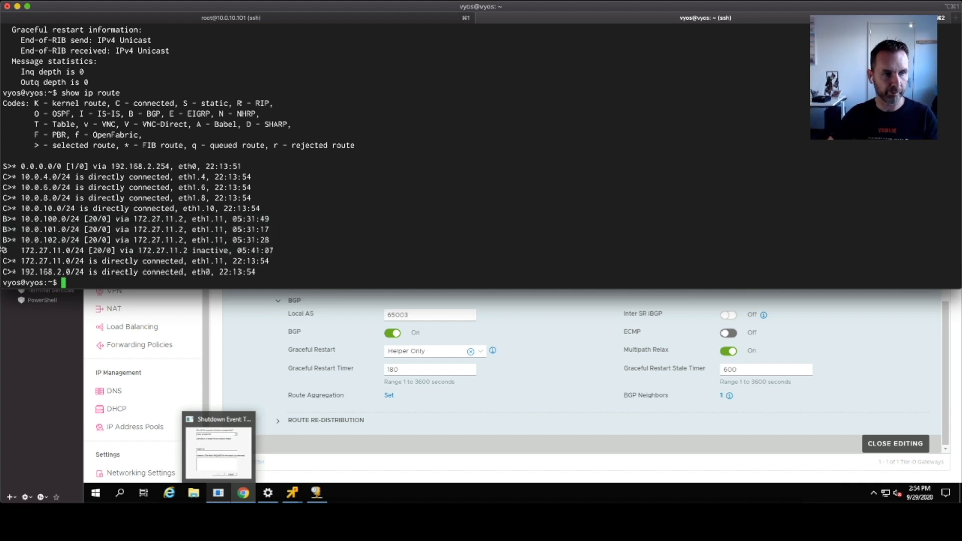
left_click_drag(4, 250, 29, 249)
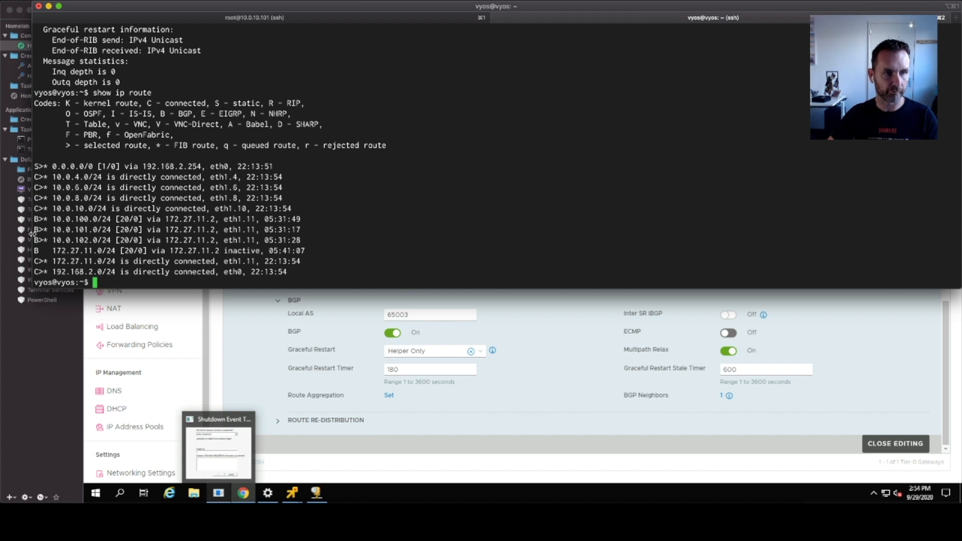
left_click_drag(31, 234, 110, 250)
left_click(413, 219)
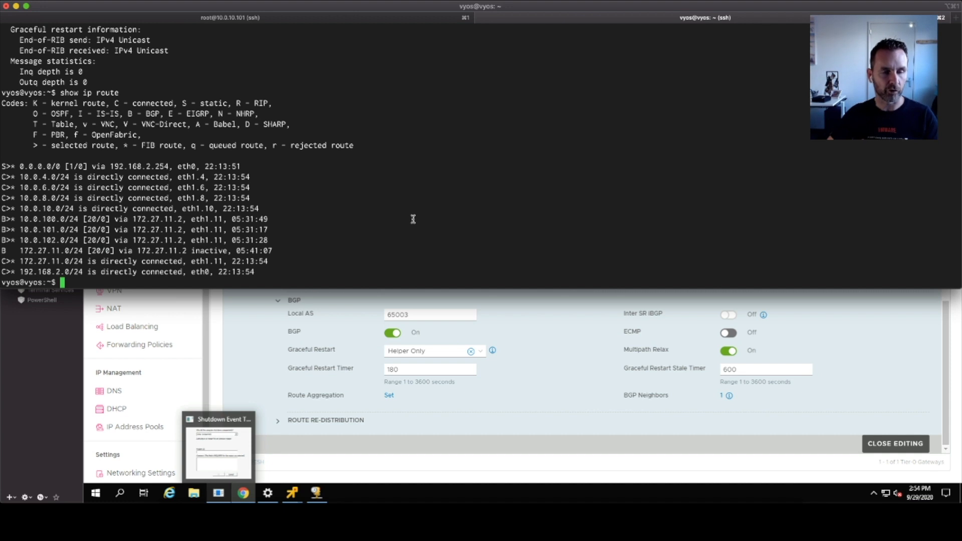
left_click_drag(19, 219, 86, 237)
- Switch to NSX-T Manager and expand the Route Re-distribution section of the Tier-0 gateway
left_click(269, 391)
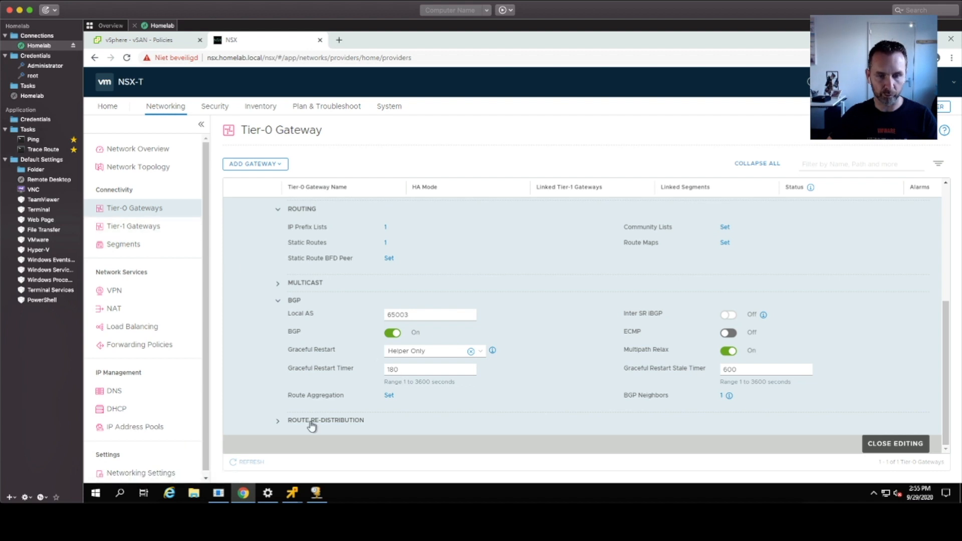
left_click(278, 423)
scroll(468, 389, "down", 1)
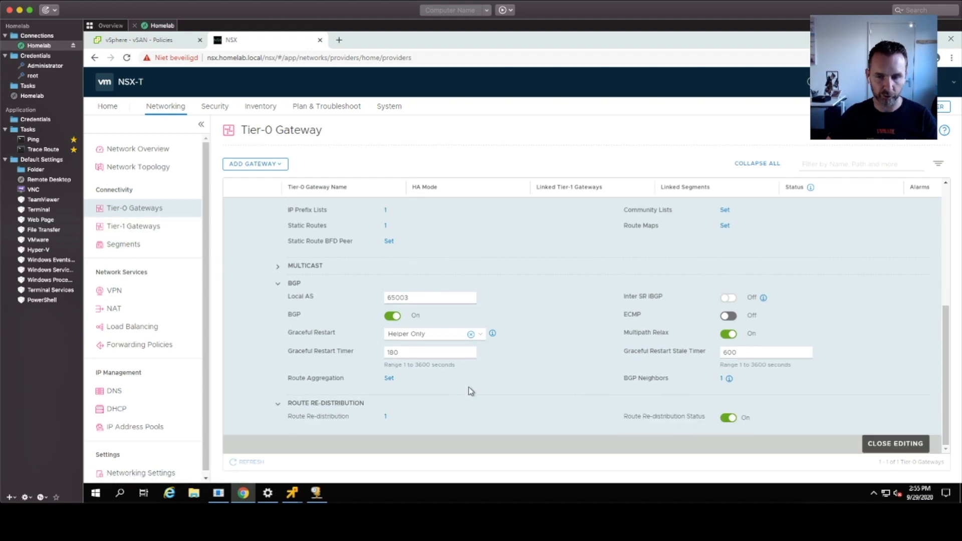
left_click(385, 418)
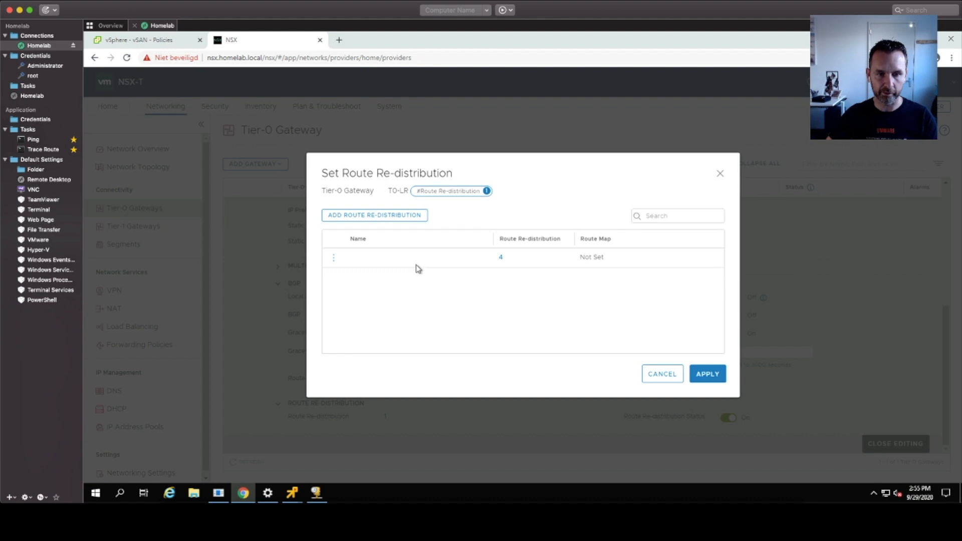
left_click(332, 260)
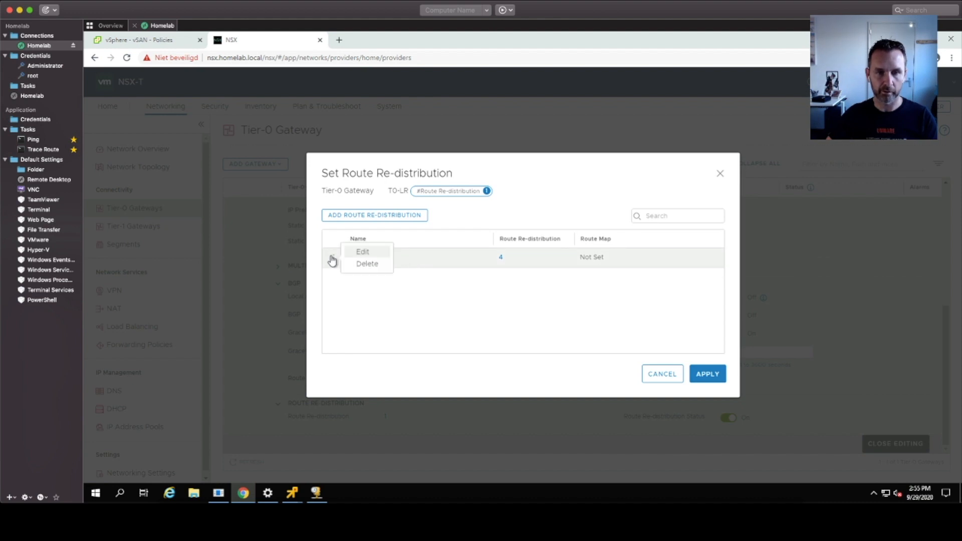
left_click(367, 252)
left_click(660, 375)
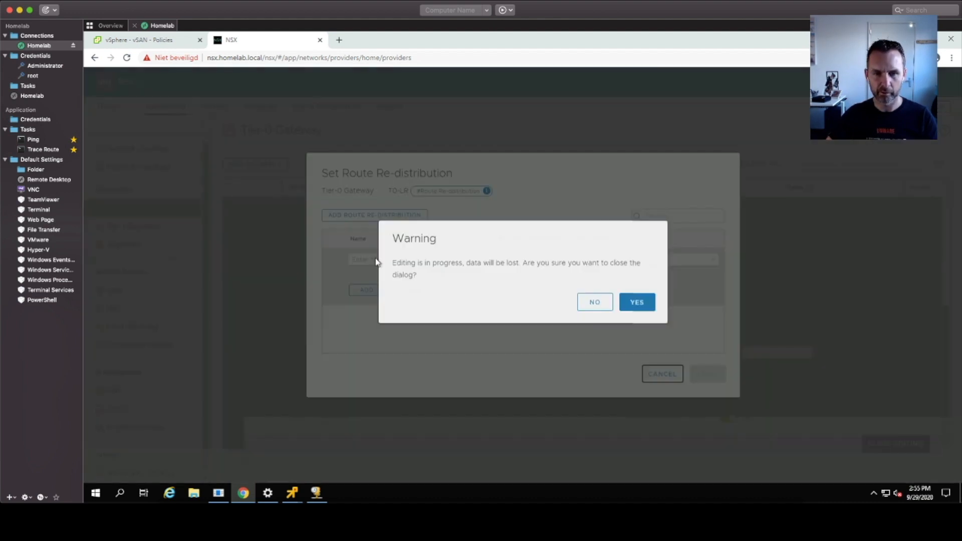
left_click(648, 311)
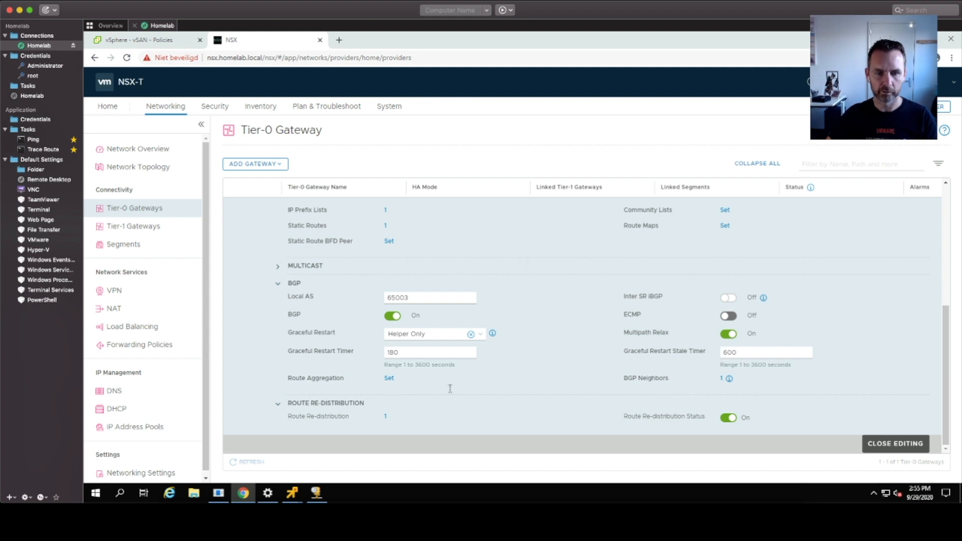
- Open the Tier-0 gateway's route re-distribution entry for editing, review its selected sources, and close the dialogs without saving
left_click(385, 416)
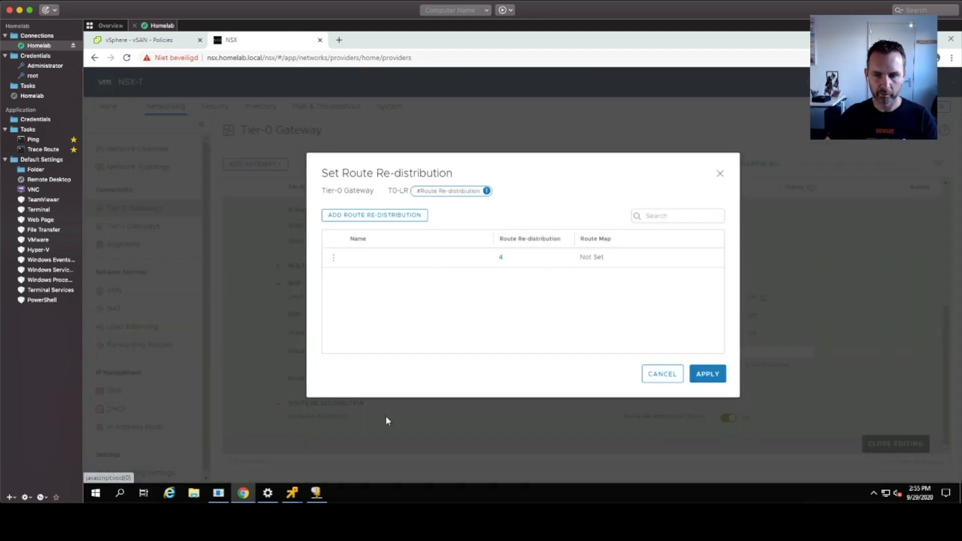
left_click(330, 261)
left_click(363, 252)
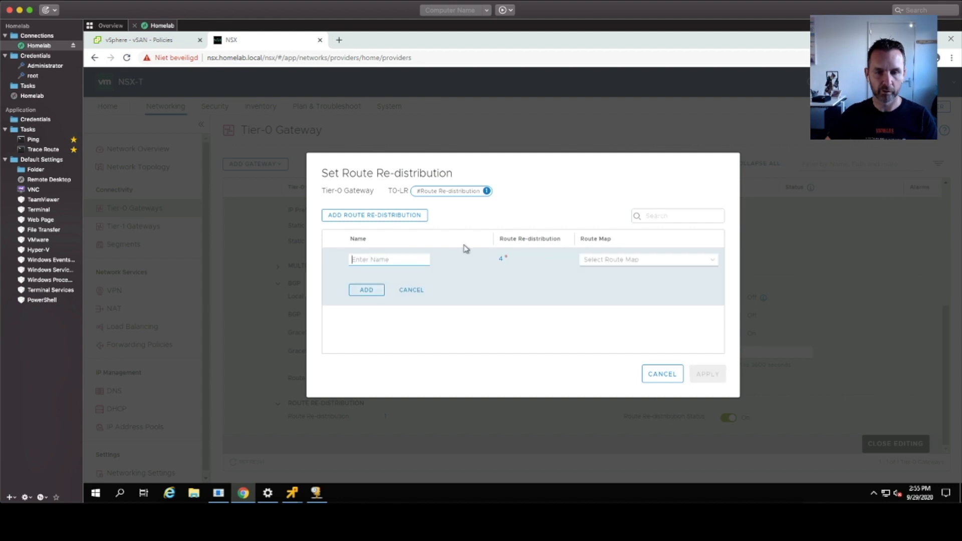
left_click(501, 259)
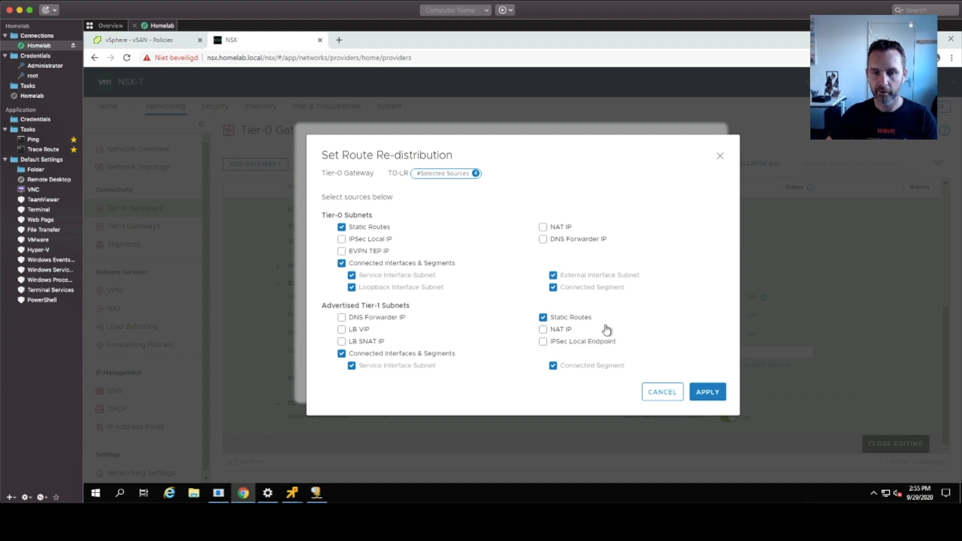
left_click(671, 392)
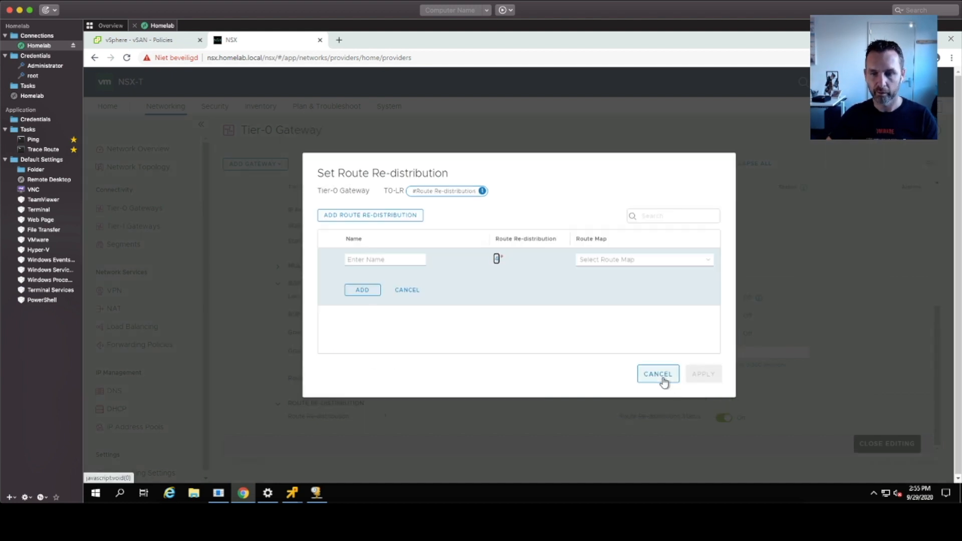
left_click(664, 379)
left_click(637, 306)
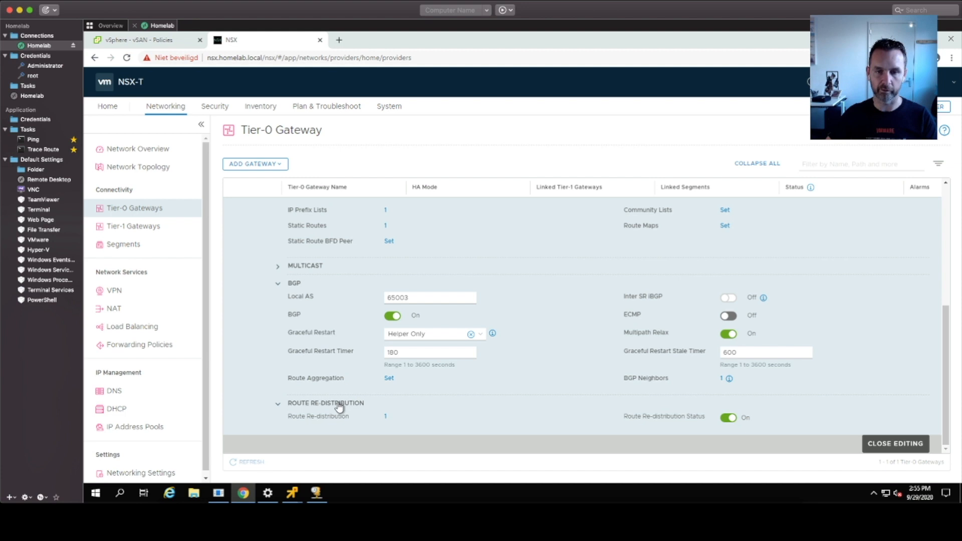
- Leave the Tier-0 editing for the Tier-1 gateways, expand T1-LR, and review its linked Tier-0 gateway and linked segments
left_click(165, 229)
left_click(643, 306)
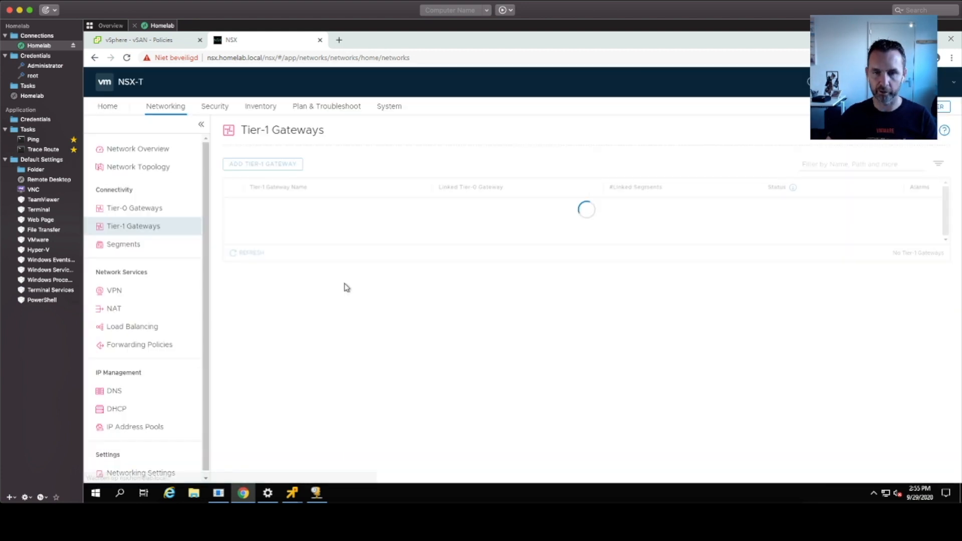
left_click(254, 208)
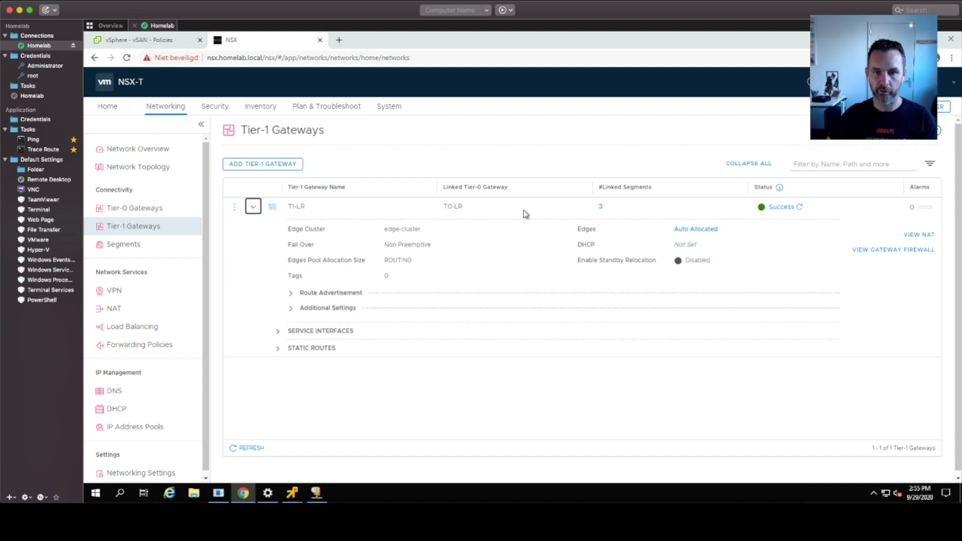
left_click_drag(444, 206, 461, 206)
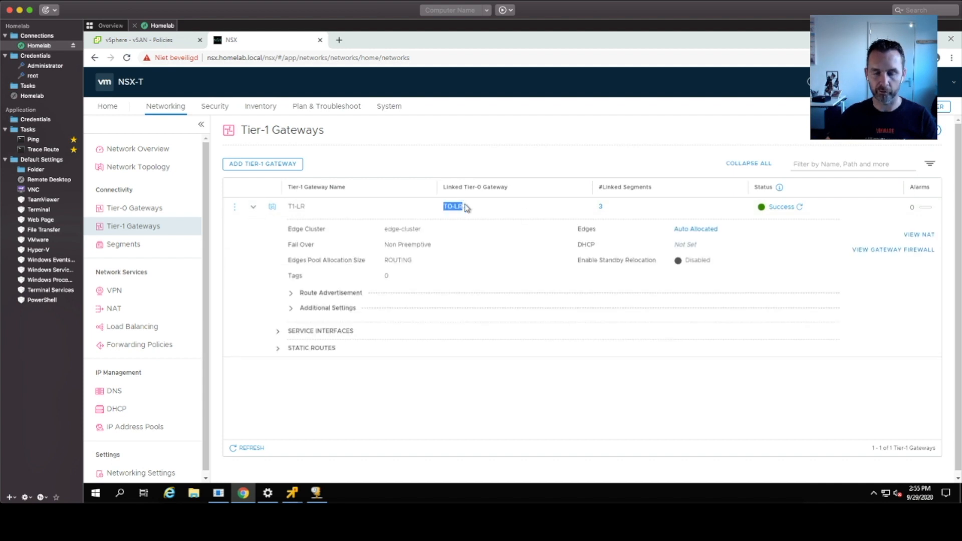
left_click(601, 208)
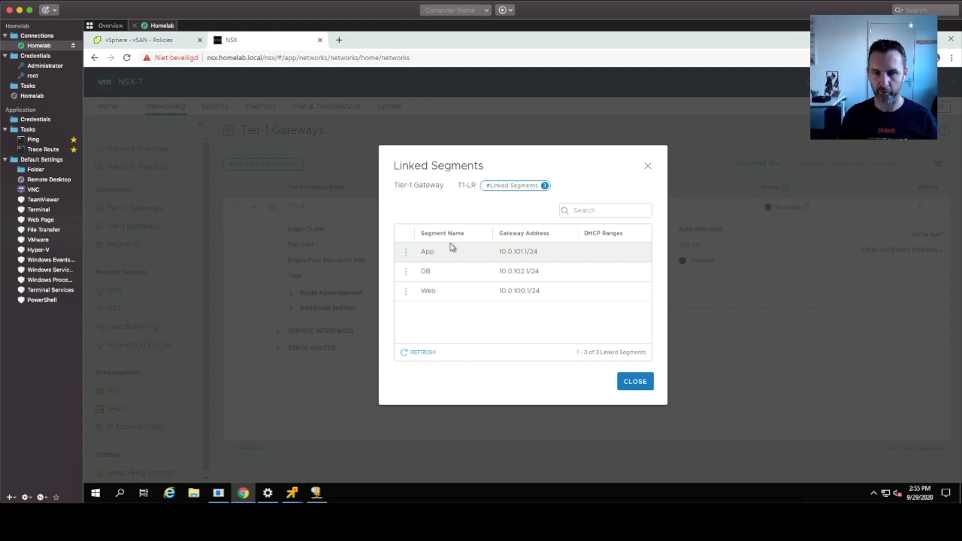
left_click(635, 382)
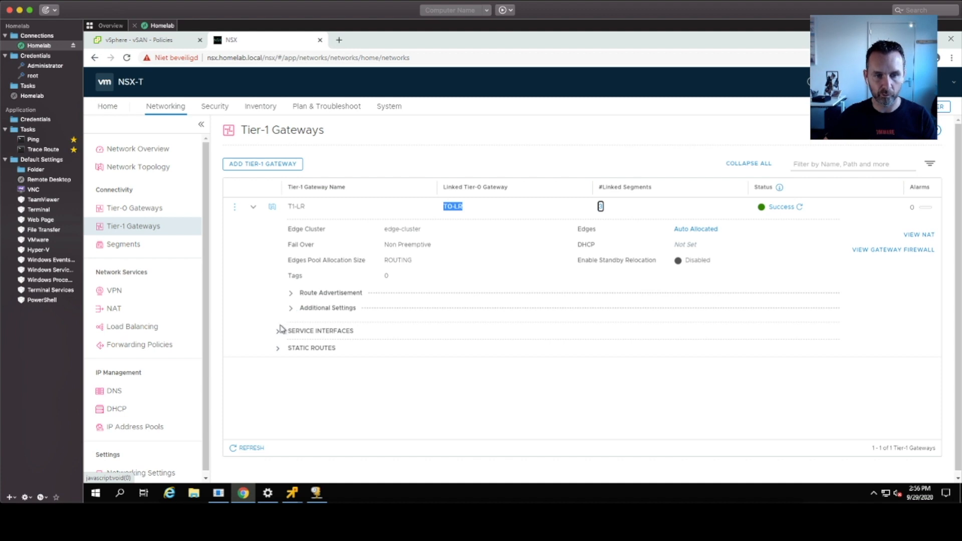
- Review the Route Advertisement settings of T1-LR, also in edit mode, and close editing without changes
left_click(290, 293)
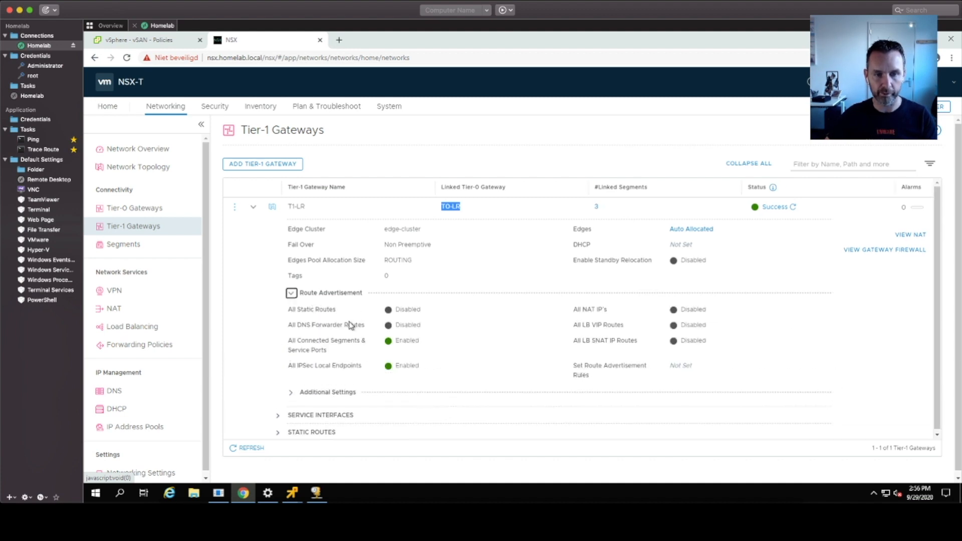
scroll(353, 390, "down", 1)
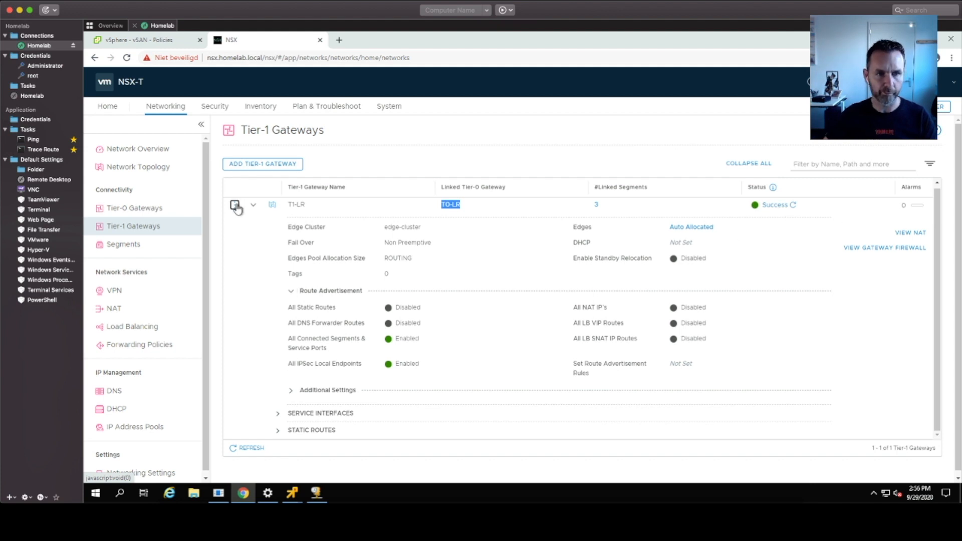
left_click(235, 205)
left_click(263, 210)
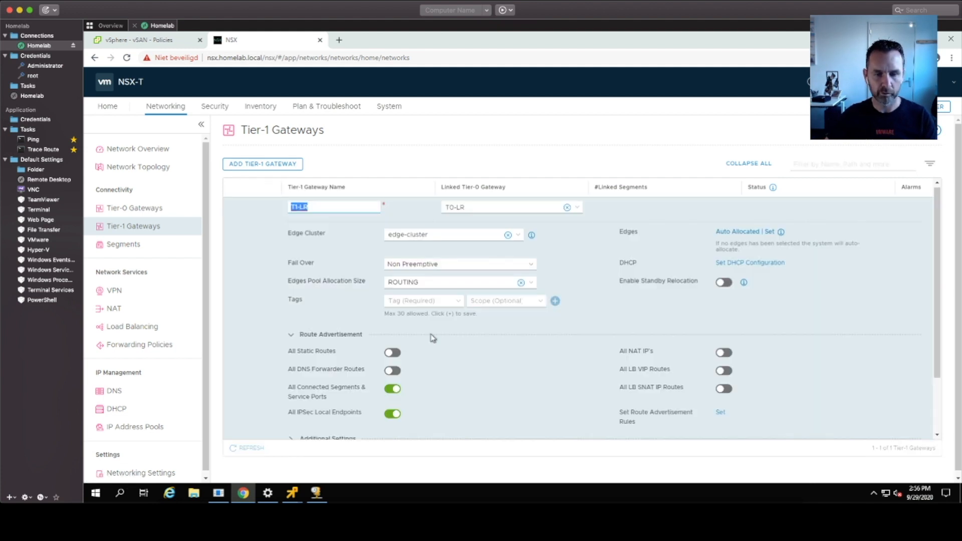
scroll(533, 395, "down", 2)
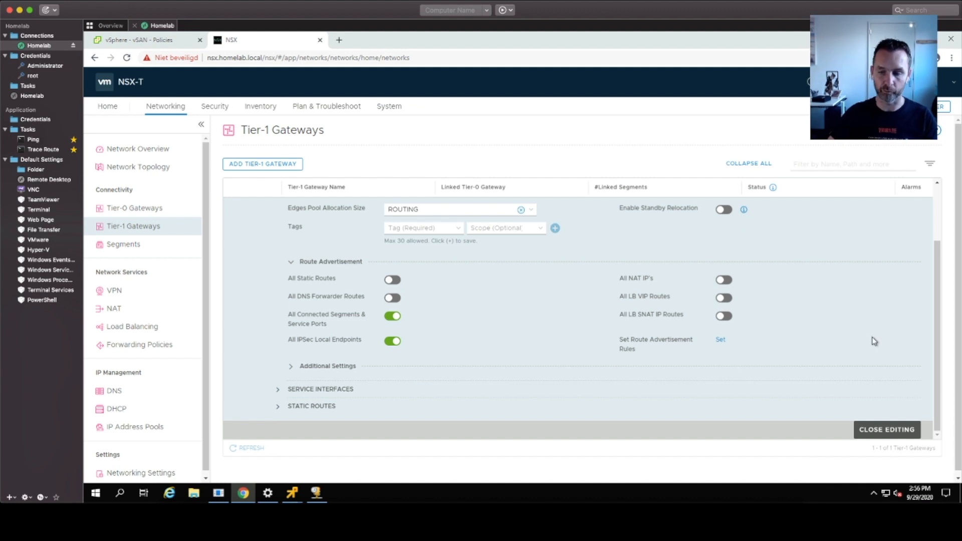
left_click(907, 429)
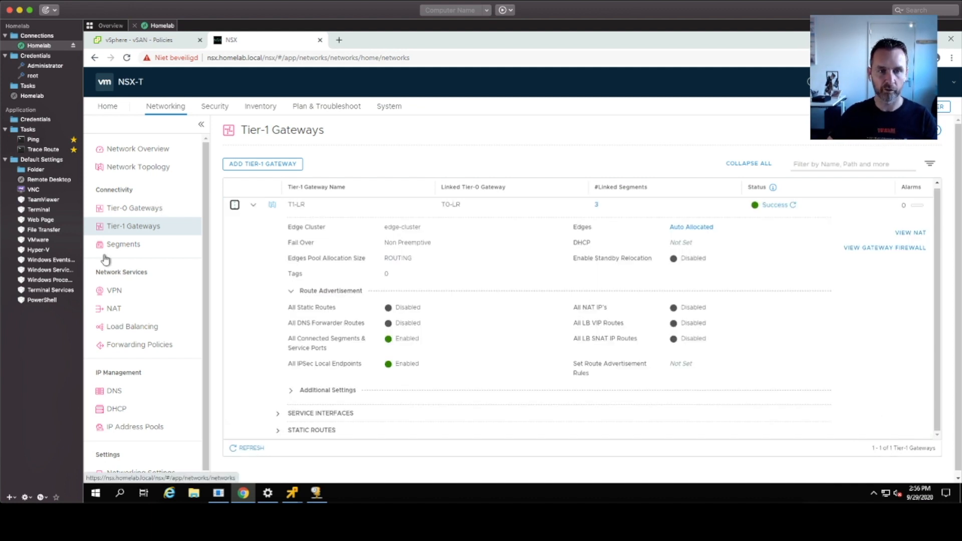
- Review the list of segments, the Tier-1 gateways and the Tier-0 gateway once more
left_click(126, 248)
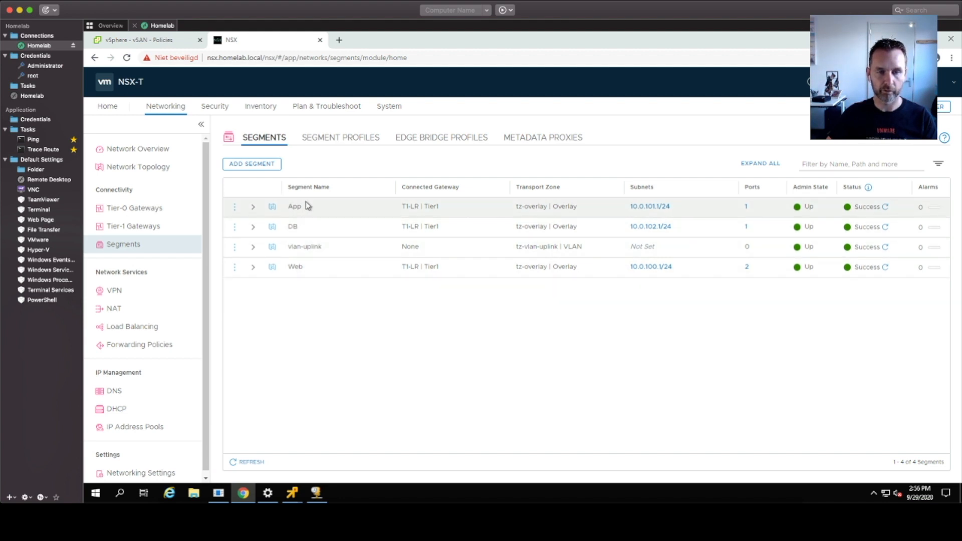
left_click(171, 229)
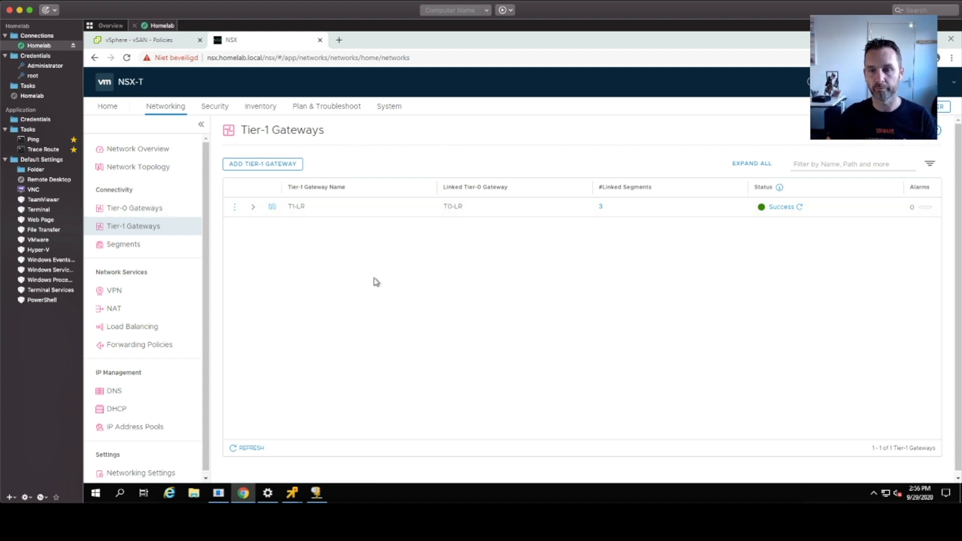
left_click(155, 214)
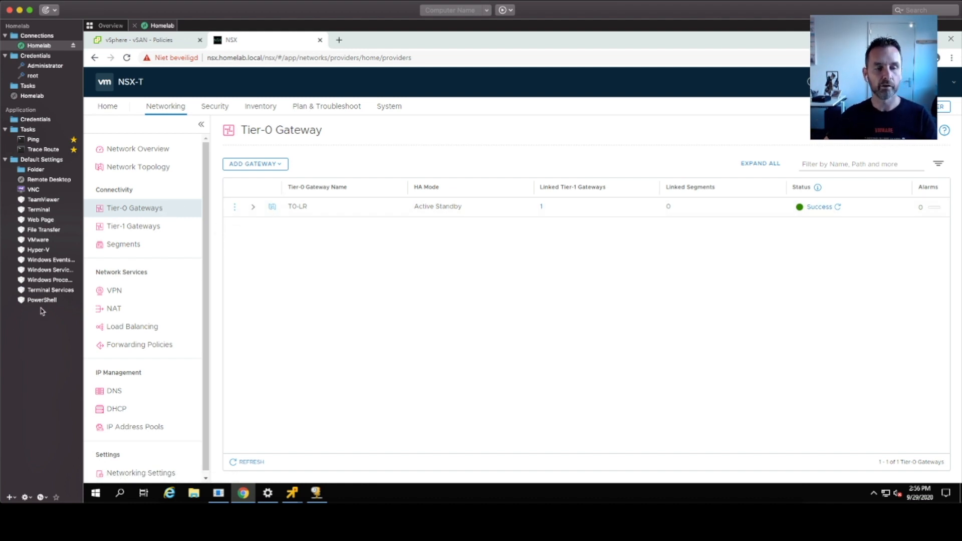
- Switch back to the iTerm VyOS session and log out of the router with "exit"
left_click(219, 493)
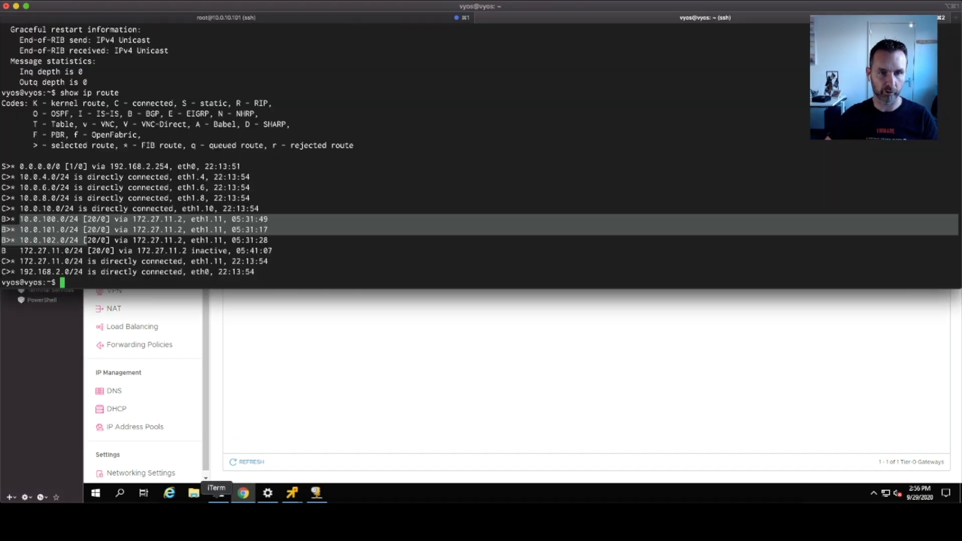
left_click(421, 166)
key("Return")
key("Return")
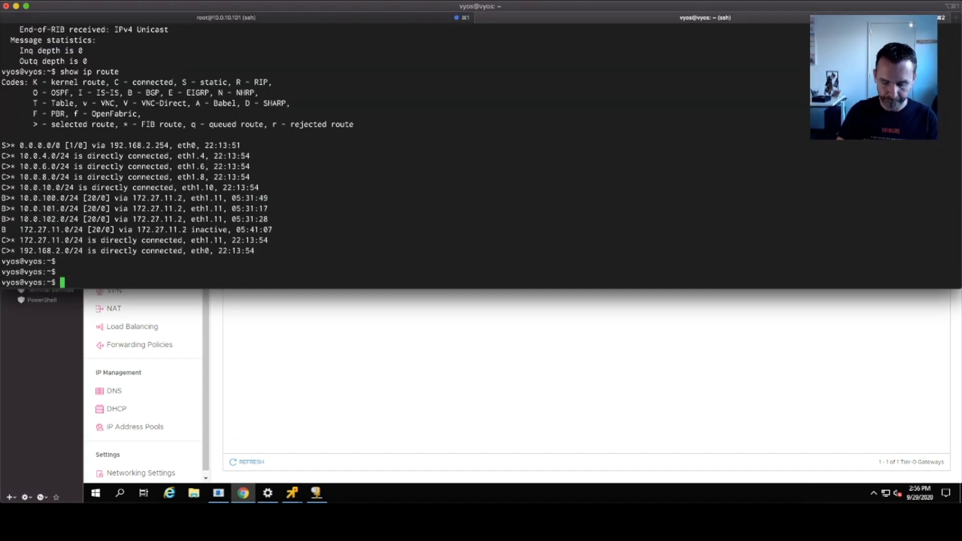
type("exit")
key("Return")
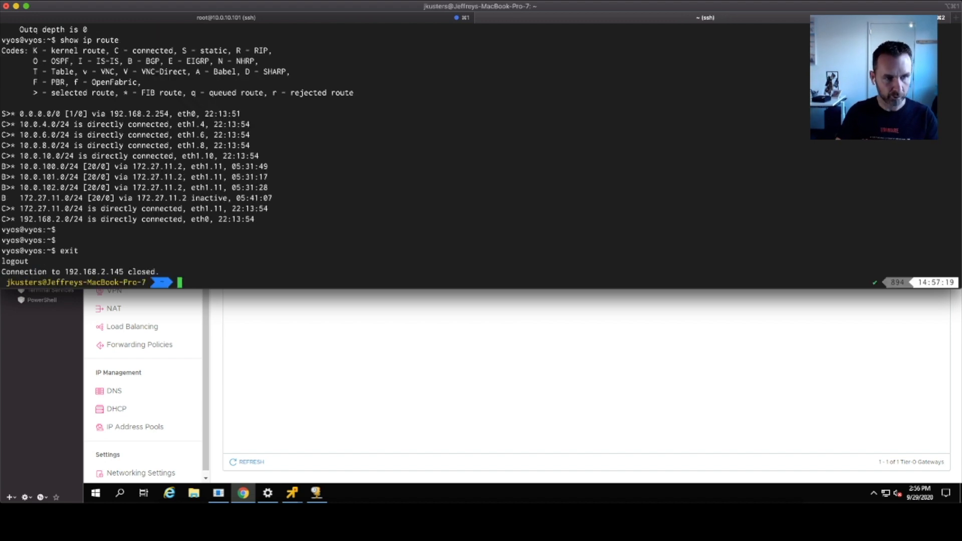
- Ping 10.0.101.150 from the local Mac shell and stop after a few replies
type("ping 10")
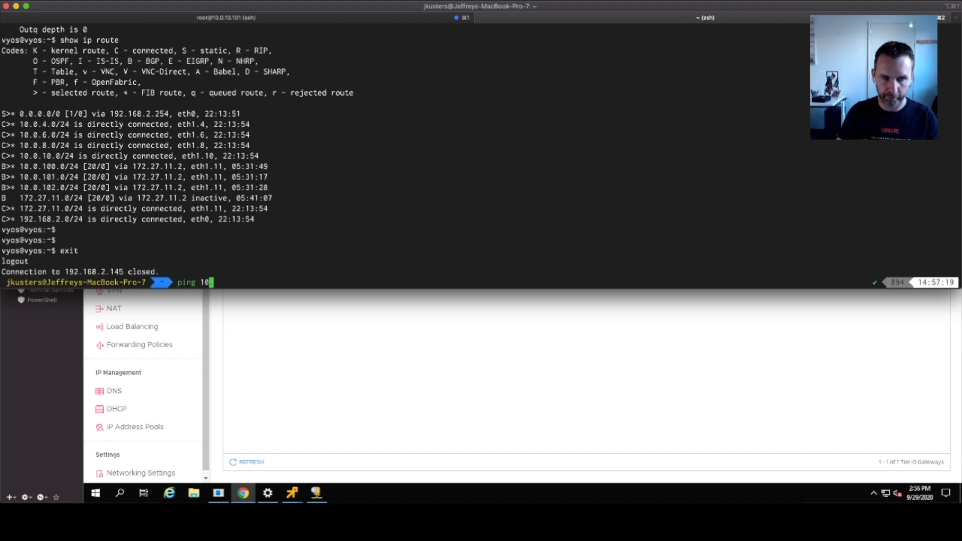
type(".0.101")
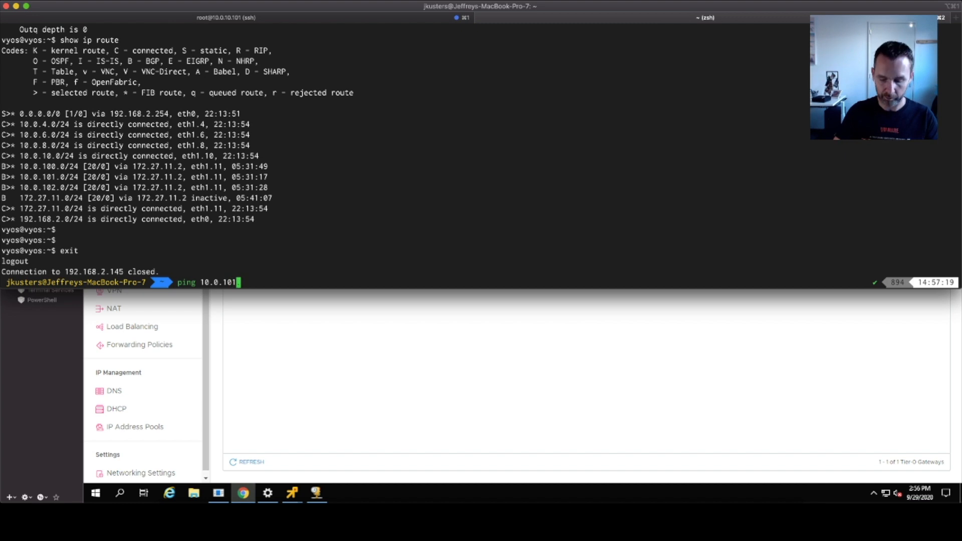
type(".150")
key("Return")
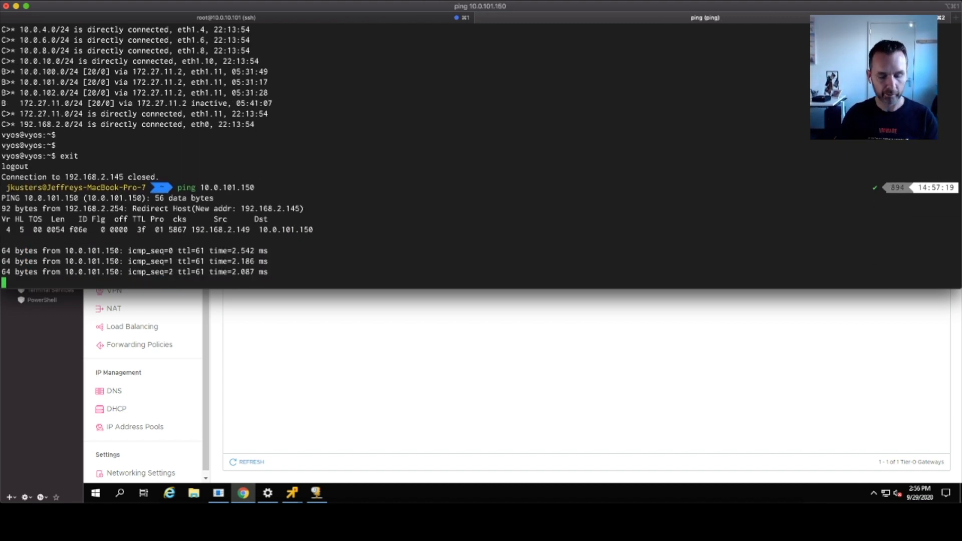
key("ctrl+c")
- Run a traceroute to 10.0.101.150 from the local shell
type("tracert")
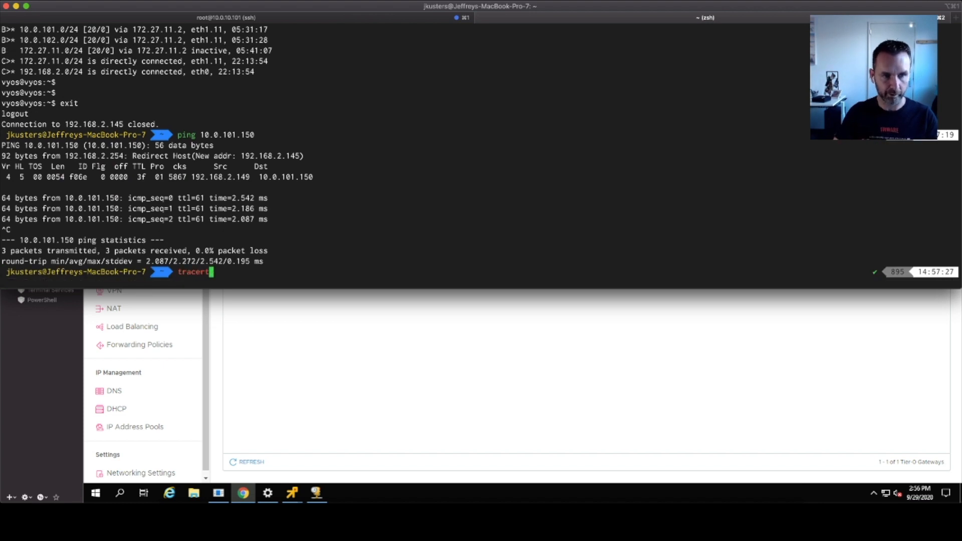
key("BackSpace")
type("oute 10.0")
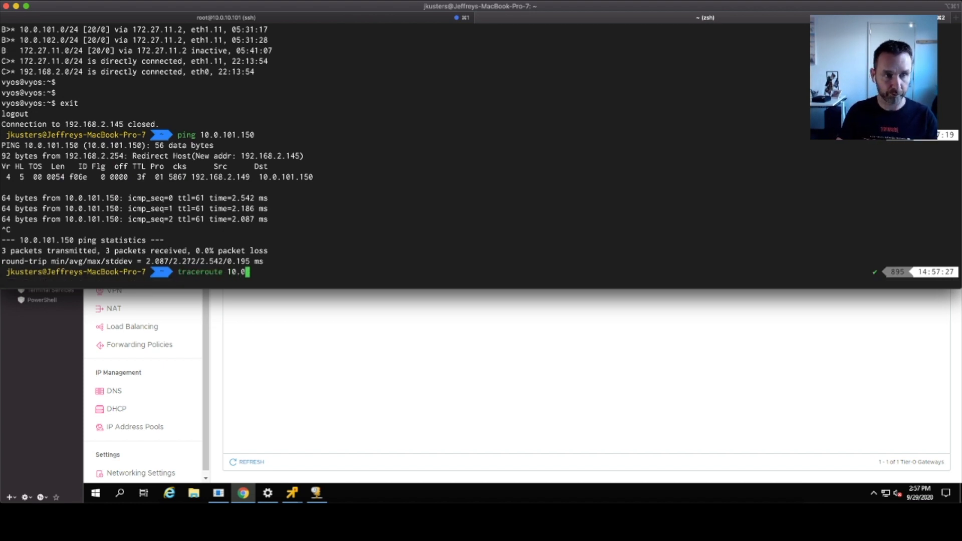
type(".10")
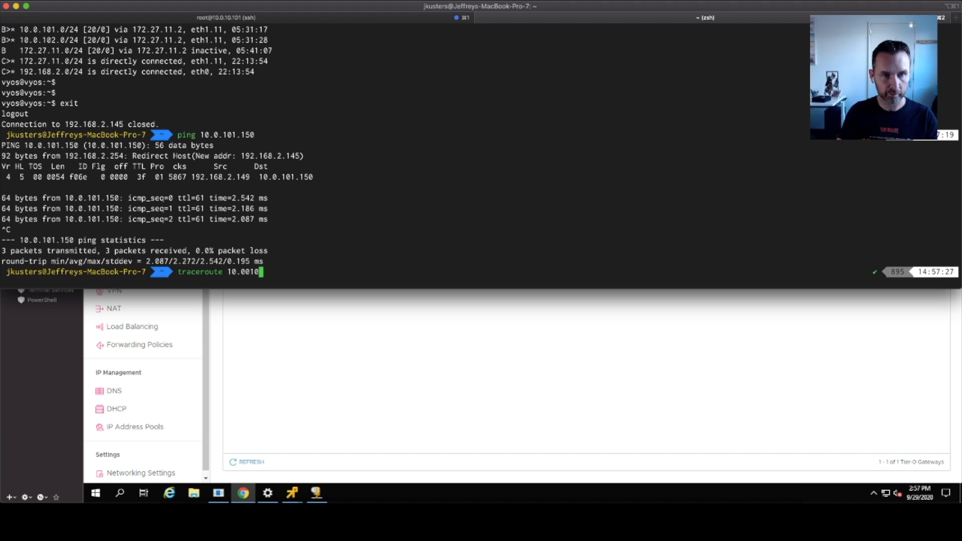
type("1.150")
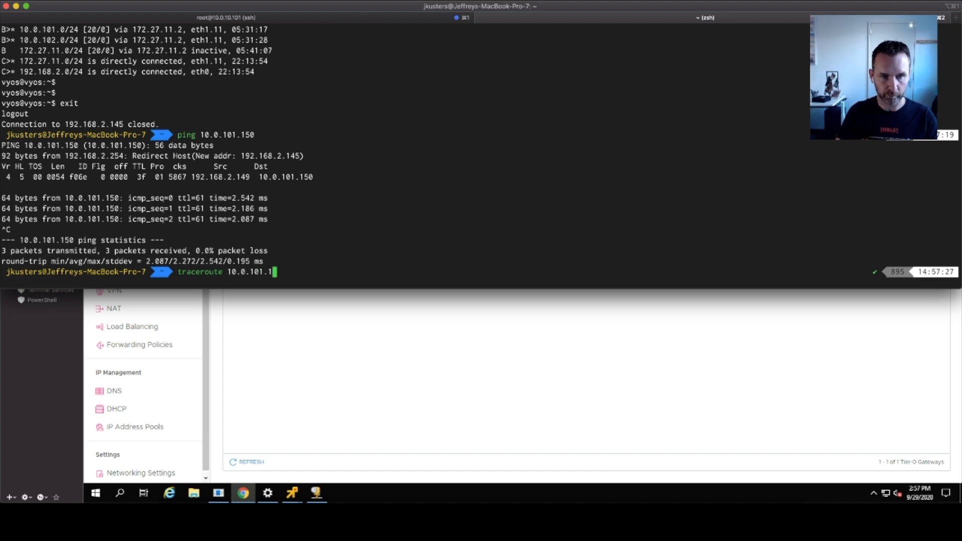
key("Return")
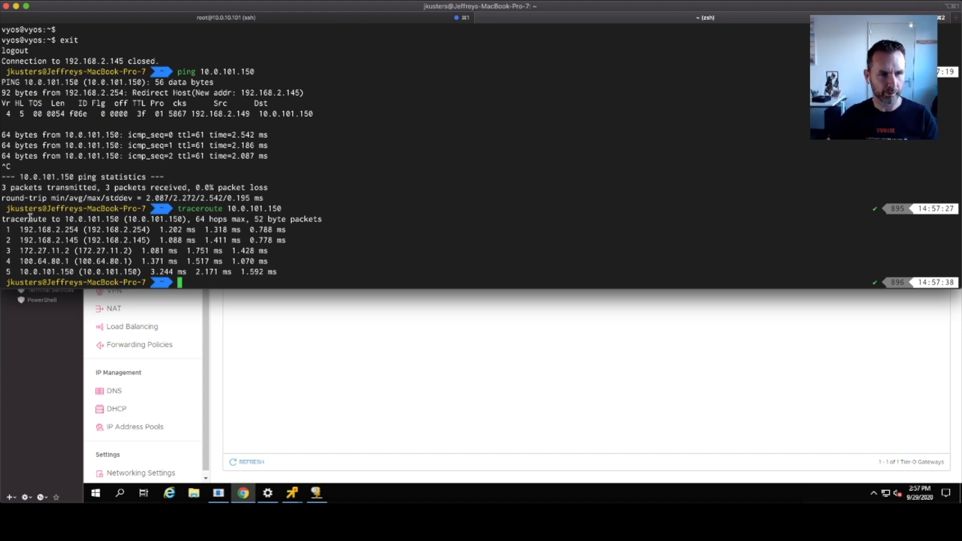
- Highlight each hop address in the traceroute output one after another, from the first gateway to the destination, and clear the selection
left_click_drag(20, 230, 79, 230)
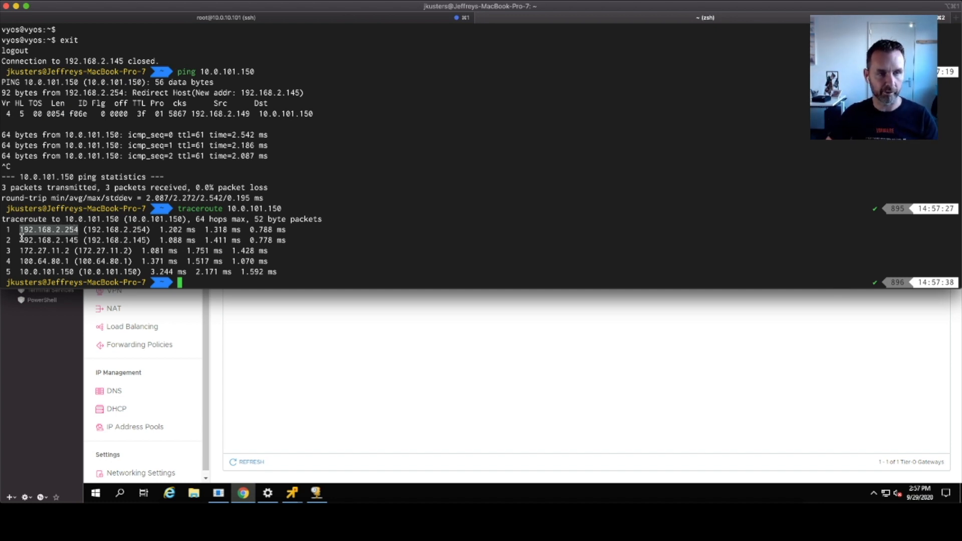
left_click_drag(20, 240, 78, 241)
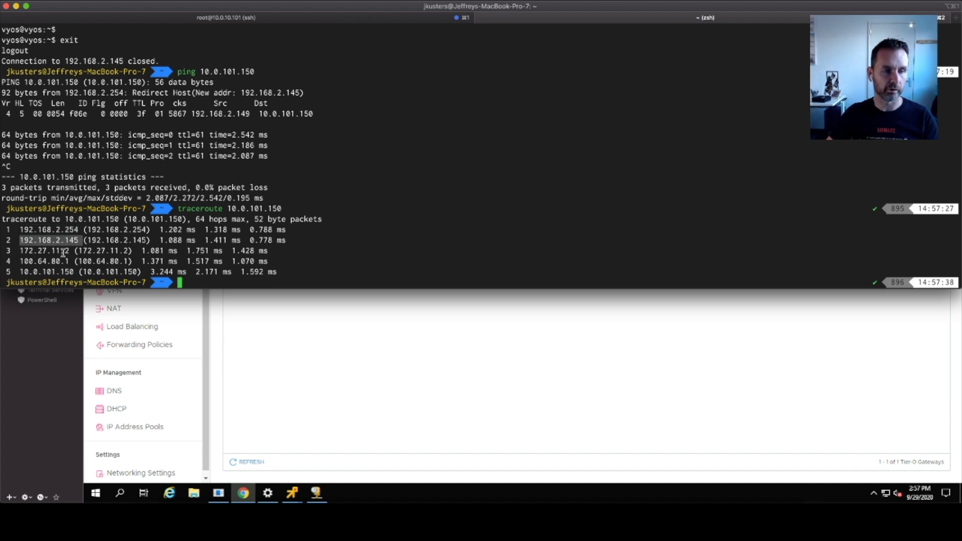
left_click_drag(19, 251, 67, 253)
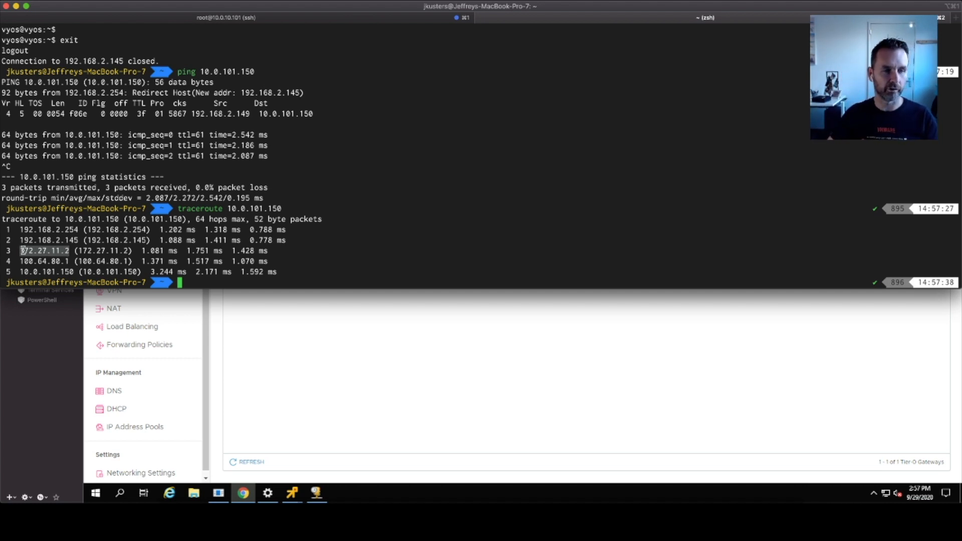
left_click_drag(20, 261, 71, 262)
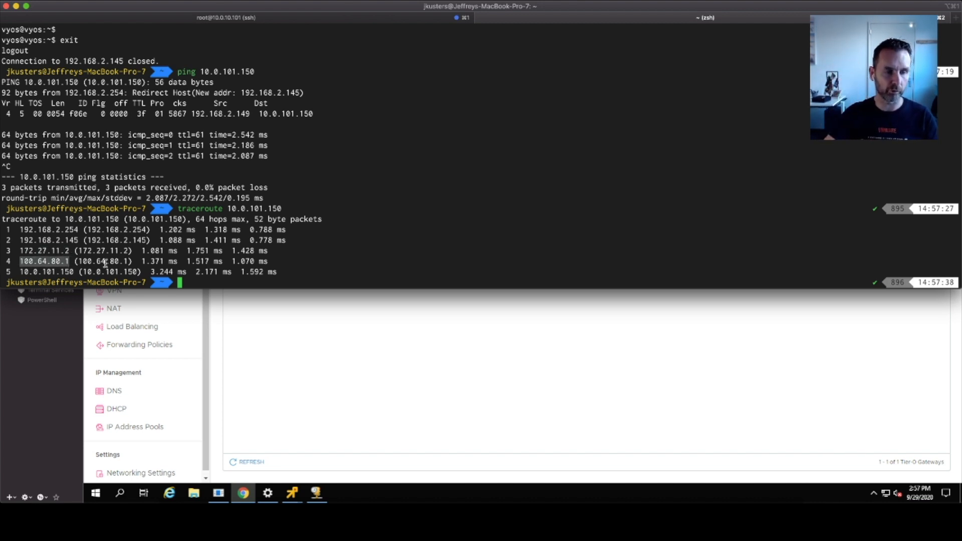
left_click_drag(20, 272, 73, 274)
left_click(274, 237)
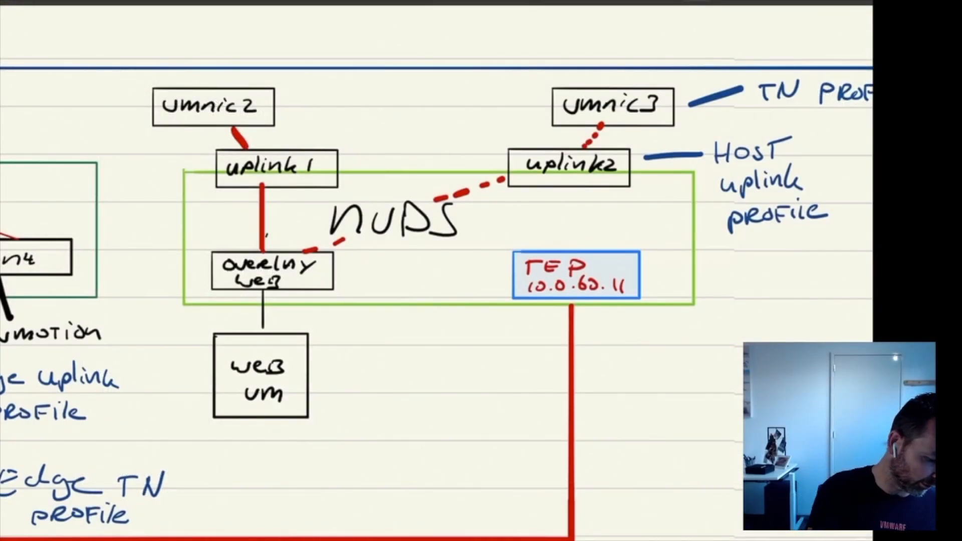
- Review the handwritten ESXi diagram, pointing out the Edge VM area, the Edge uplink profile and the Edge TN profile
scroll(436, 271, "down", 5)
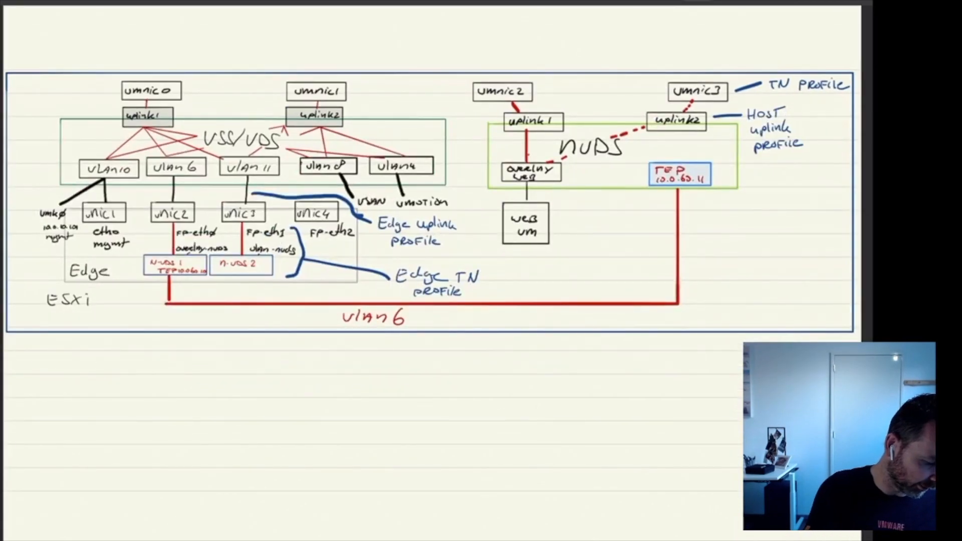
scroll(436, 270, "up", 2)
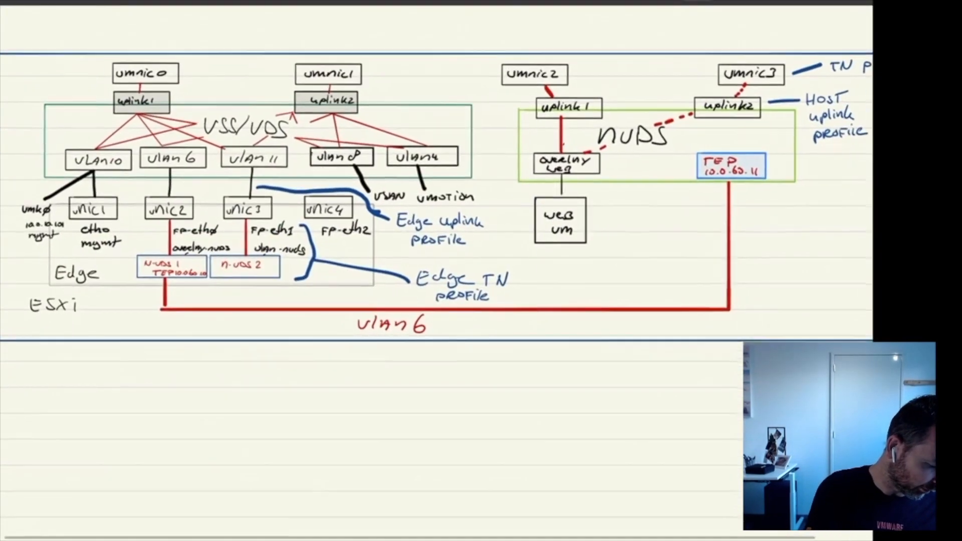
scroll(436, 270, "up", 1)
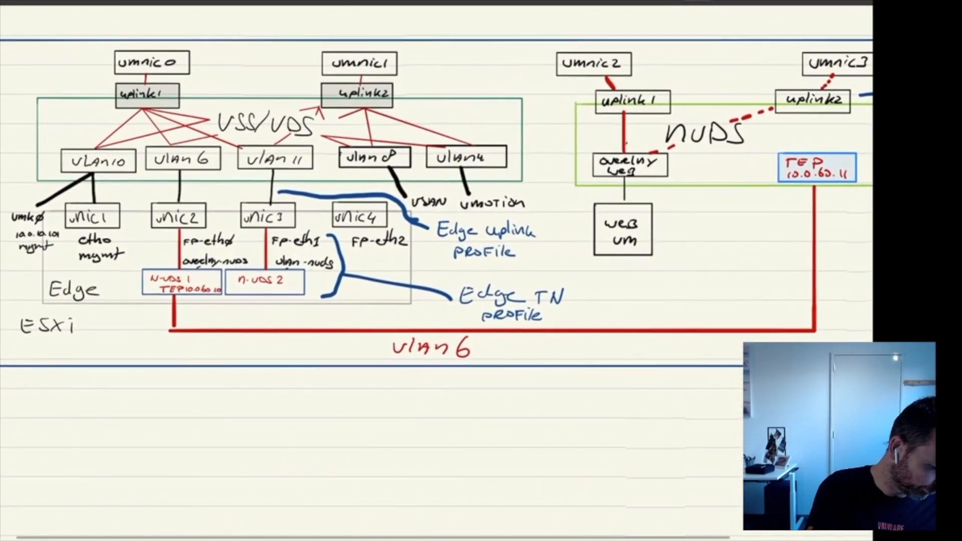
mouse_move(50, 209)
left_mouse_down()
mouse_move(45, 266)
mouse_move(328, 311)
mouse_move(411, 200)
mouse_move(35, 209)
left_mouse_up()
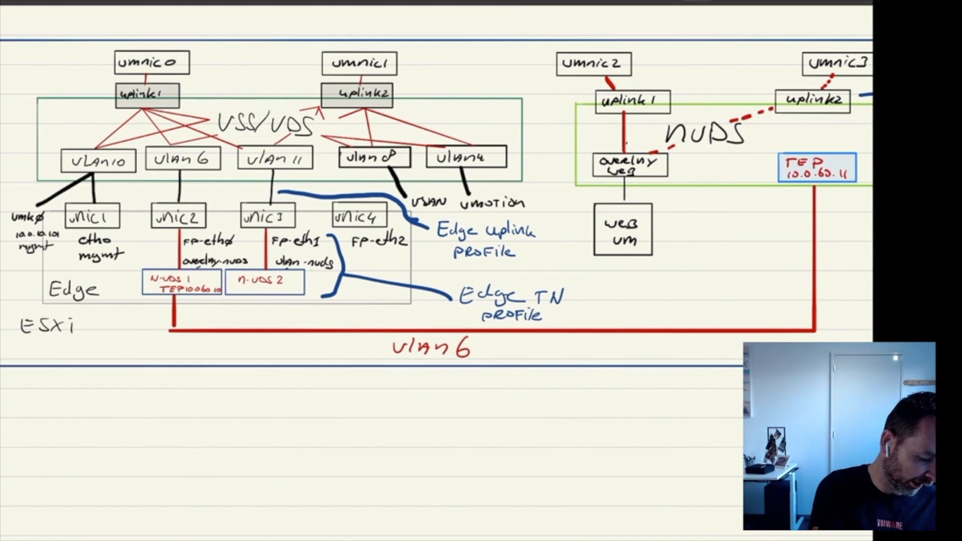
mouse_move(514, 226)
left_mouse_down()
mouse_move(454, 241)
mouse_move(501, 223)
left_mouse_up()
left_click_drag(552, 278, 571, 296)
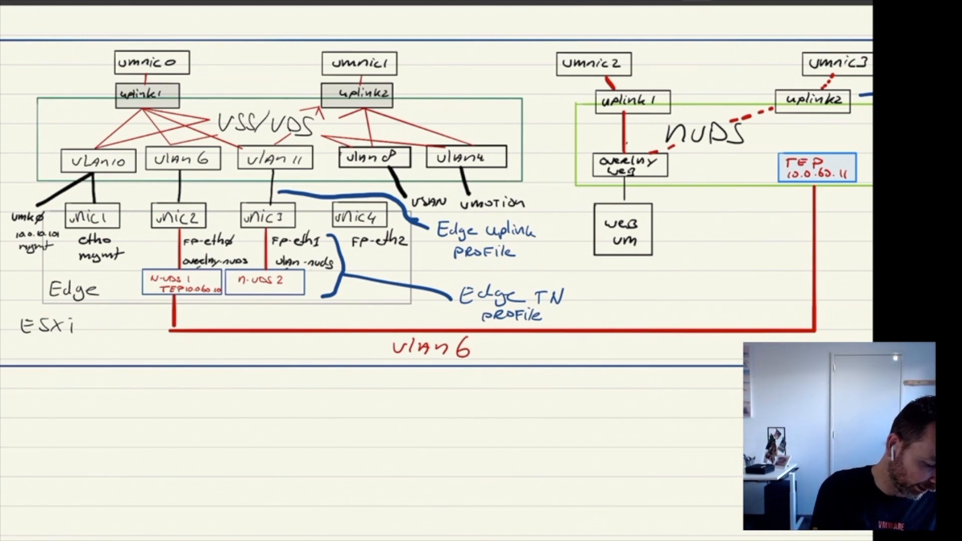
- Point out the VSS/VDS uplinks and the physical adapters vmnic0 and vmnic1 in the diagram
mouse_move(151, 98)
left_mouse_down()
mouse_move(301, 116)
mouse_move(531, 166)
mouse_move(216, 86)
left_mouse_up()
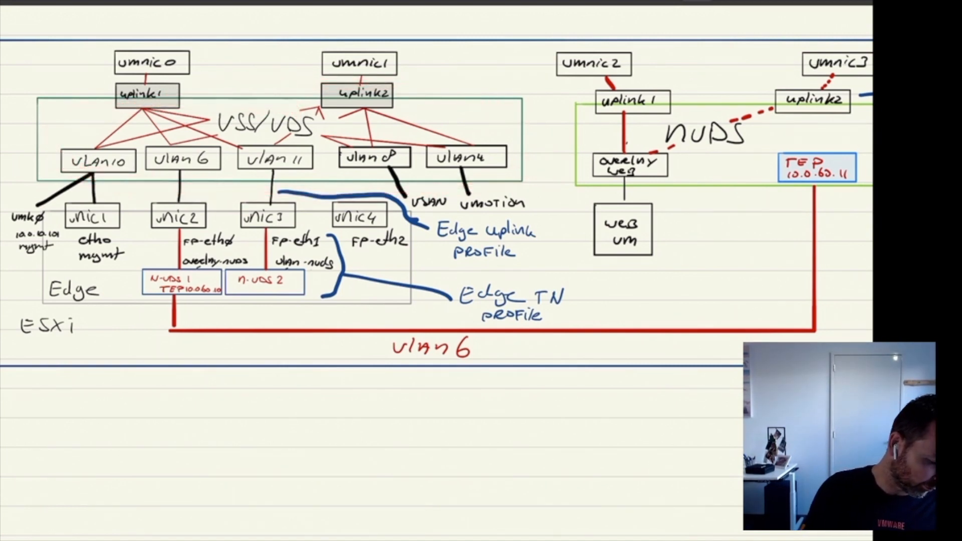
left_click_drag(170, 52, 166, 50)
left_click_drag(376, 53, 371, 50)
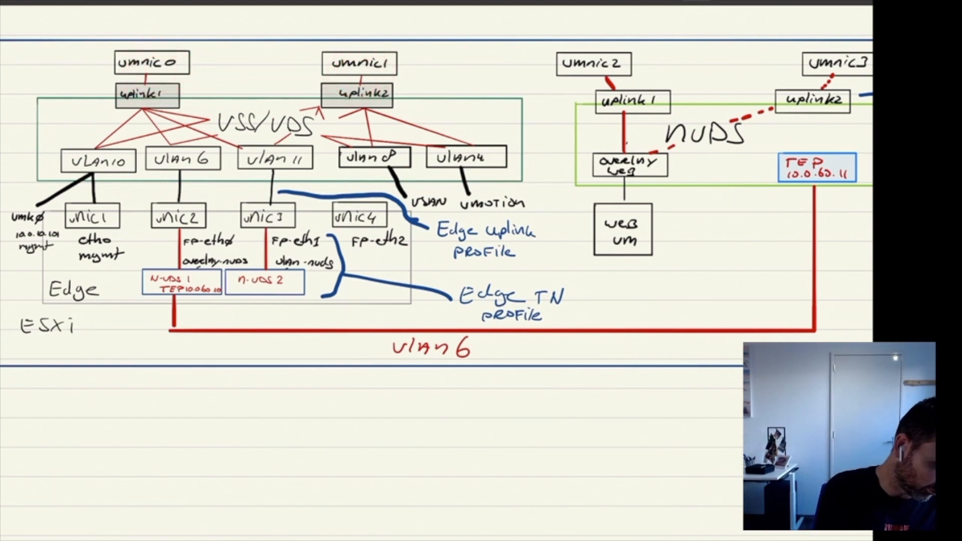
- Point out uplink1 and uplink2 of the host N-VDS and circle vmnic2 and vmnic3 with the laser pointer
scroll(436, 201, "right", 5)
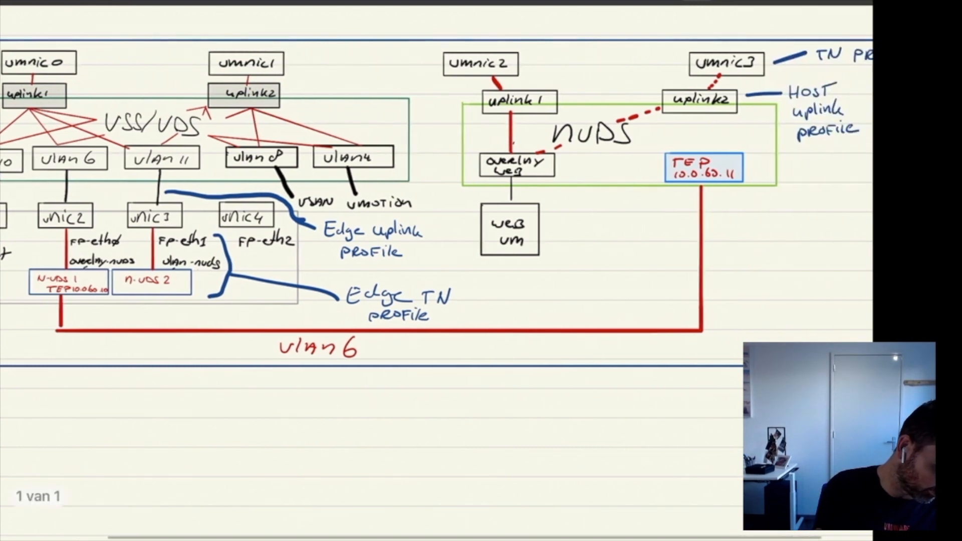
mouse_move(600, 95)
left_mouse_down()
mouse_move(721, 110)
mouse_move(652, 210)
mouse_move(712, 90)
left_mouse_up()
left_click_drag(493, 84, 509, 100)
mouse_move(677, 86)
left_mouse_down()
mouse_move(629, 98)
mouse_move(689, 95)
left_mouse_up()
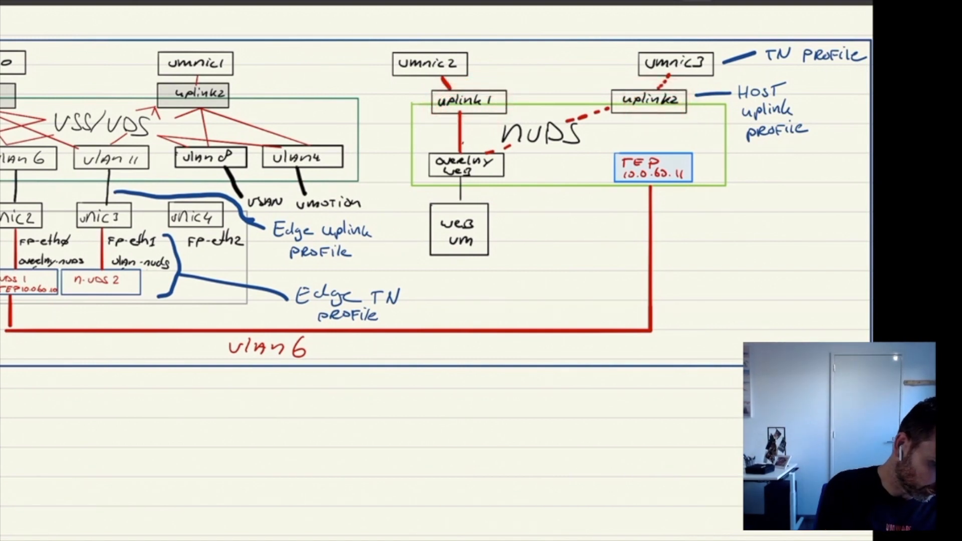
mouse_move(431, 50)
left_mouse_down()
mouse_move(454, 63)
mouse_move(416, 68)
left_mouse_up()
left_click_drag(696, 43, 662, 70)
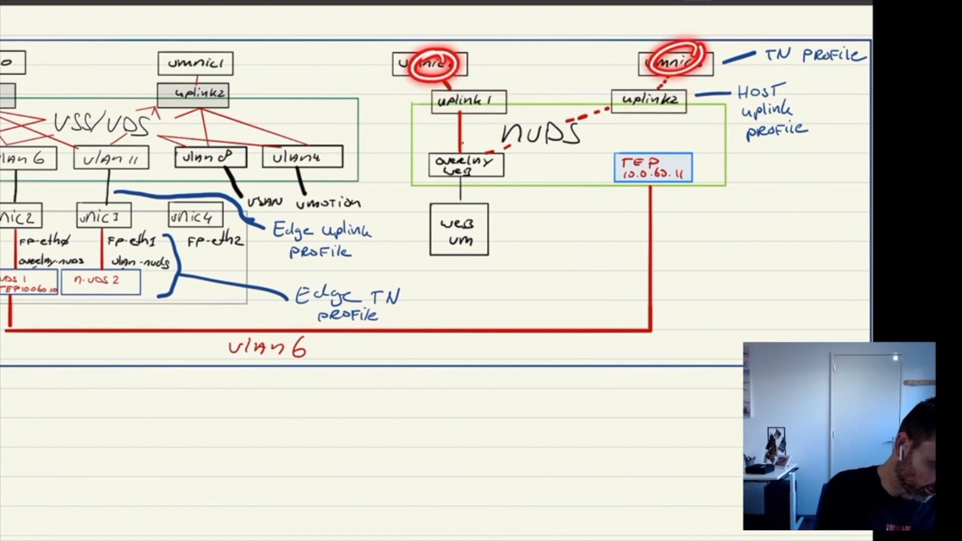
scroll(436, 271, "right", 2)
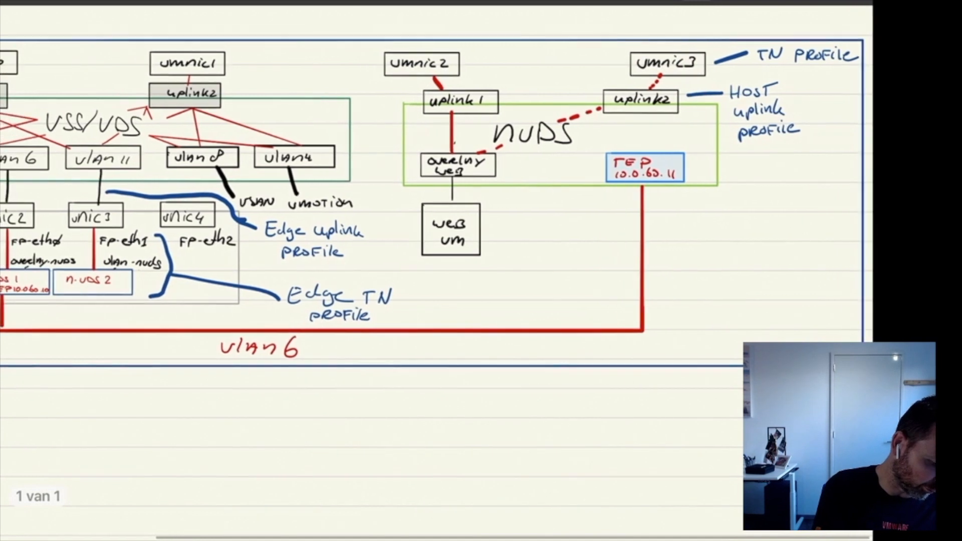